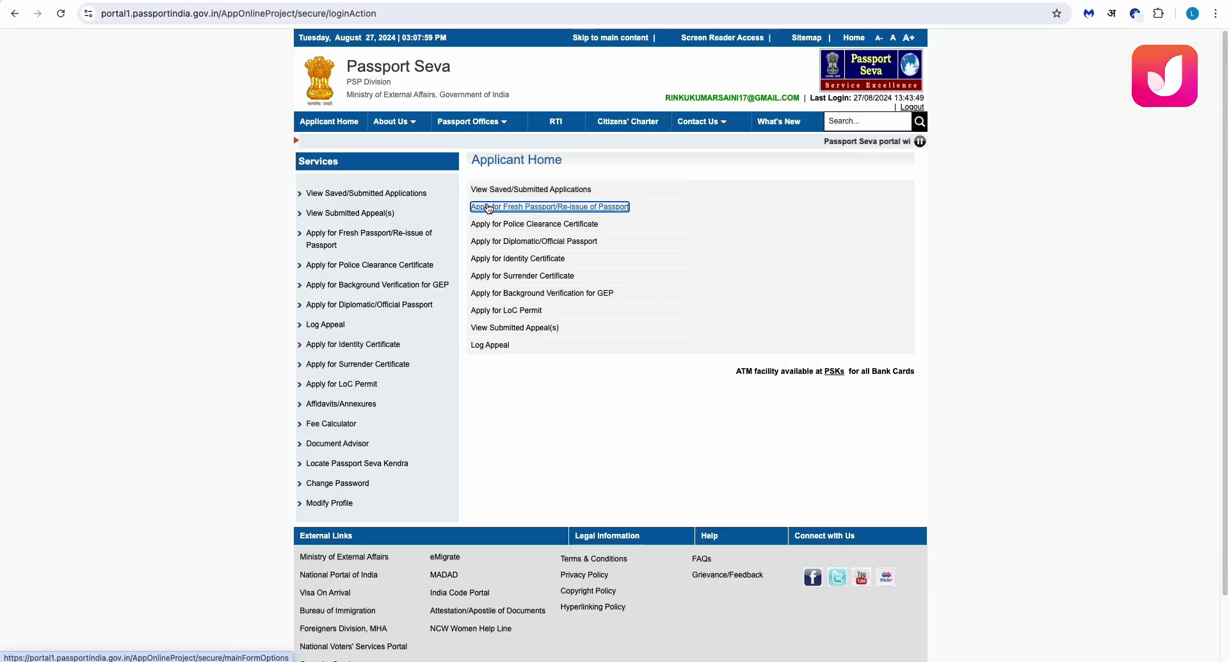
Choose Re-issue for a changed given name, with Normal application type and a 36-page booklet
click(488, 207)
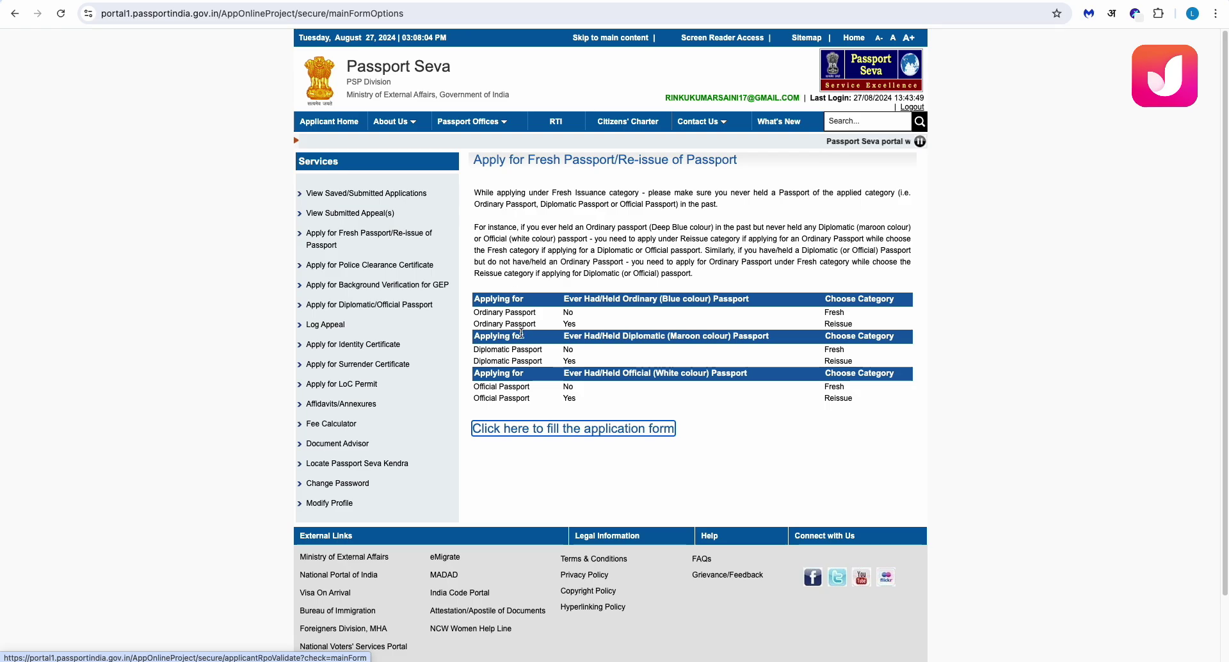
click(497, 430)
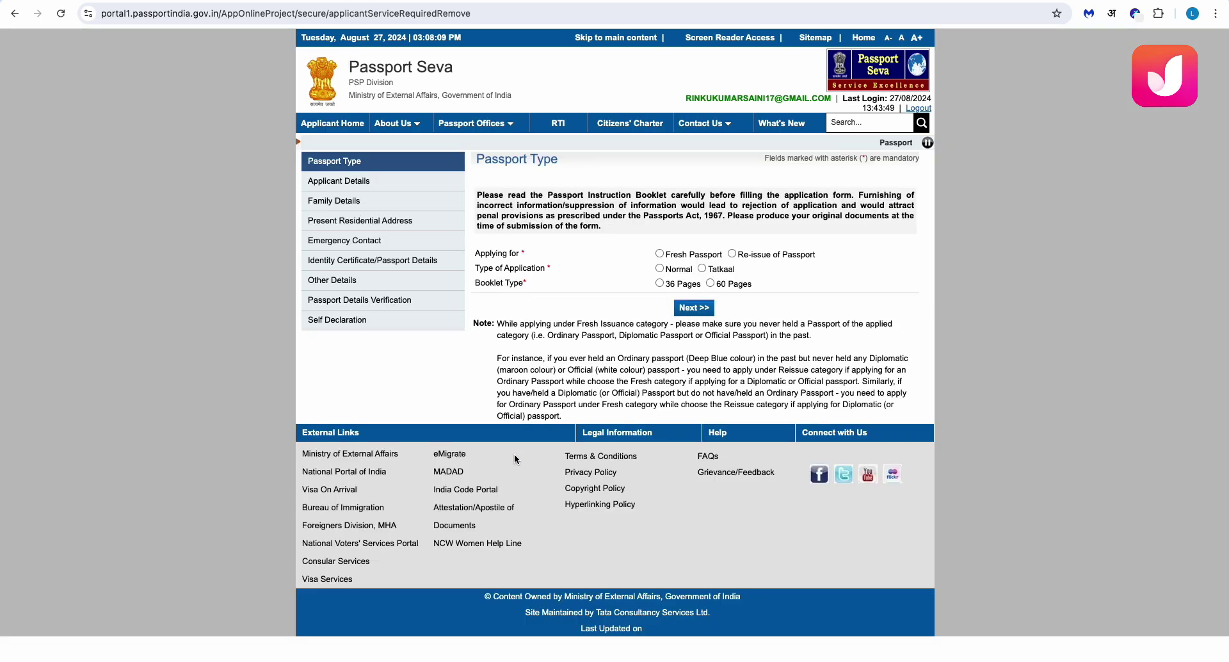
click(732, 255)
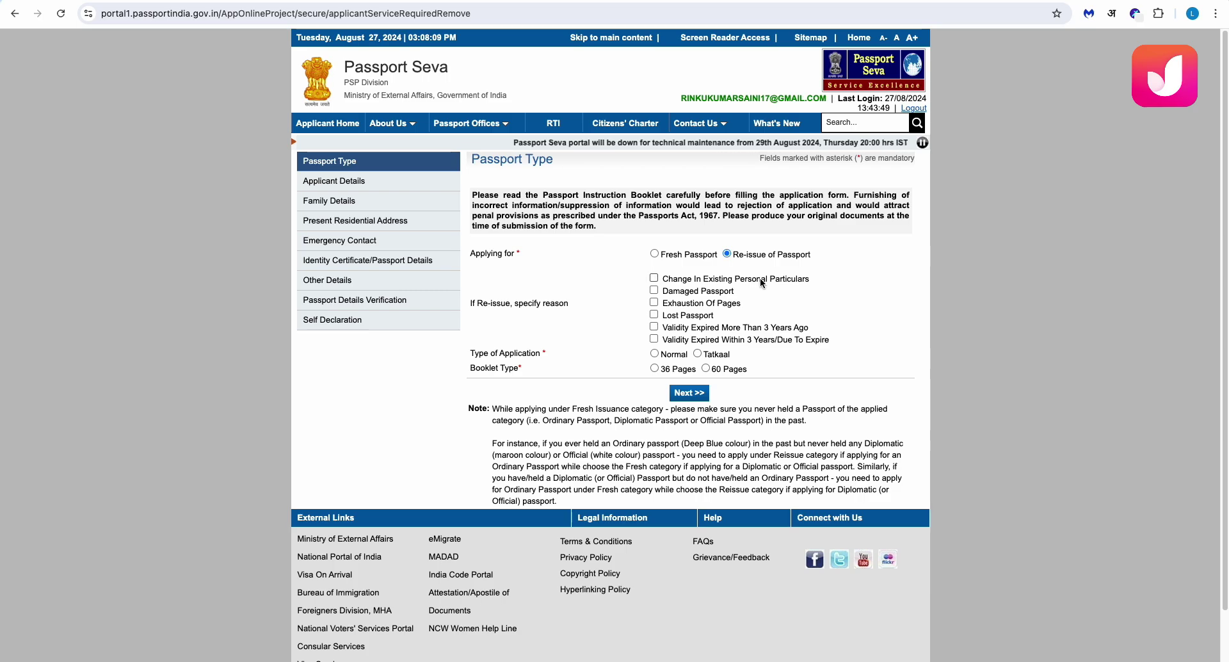
click(653, 278)
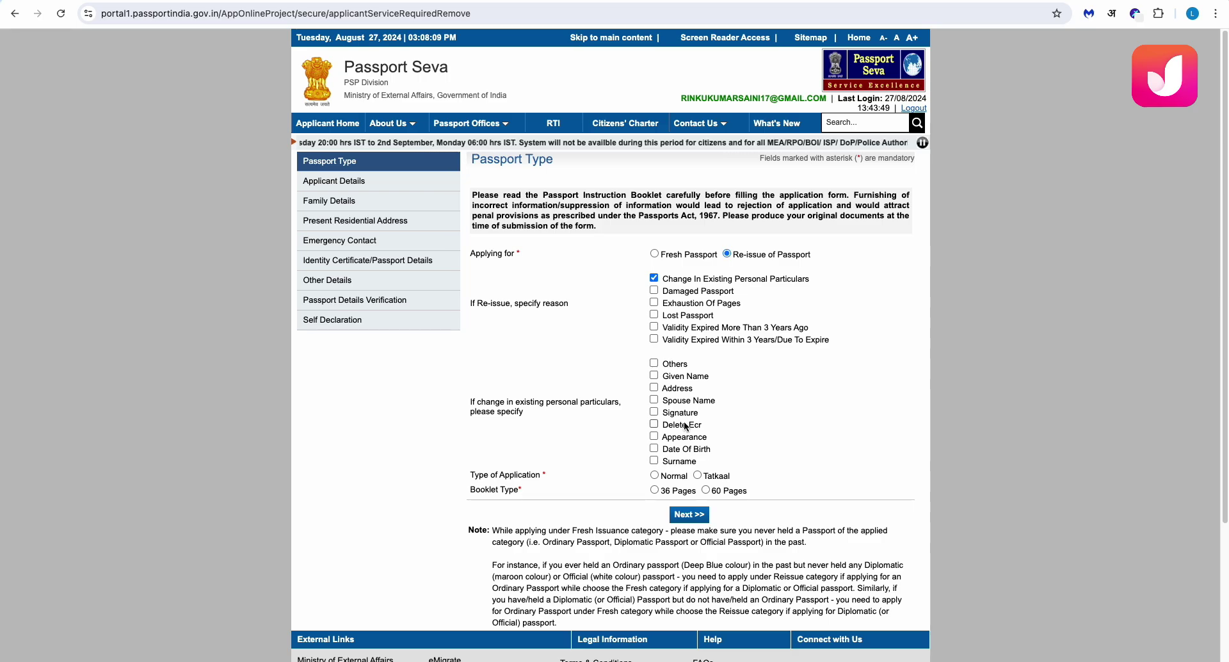
click(653, 376)
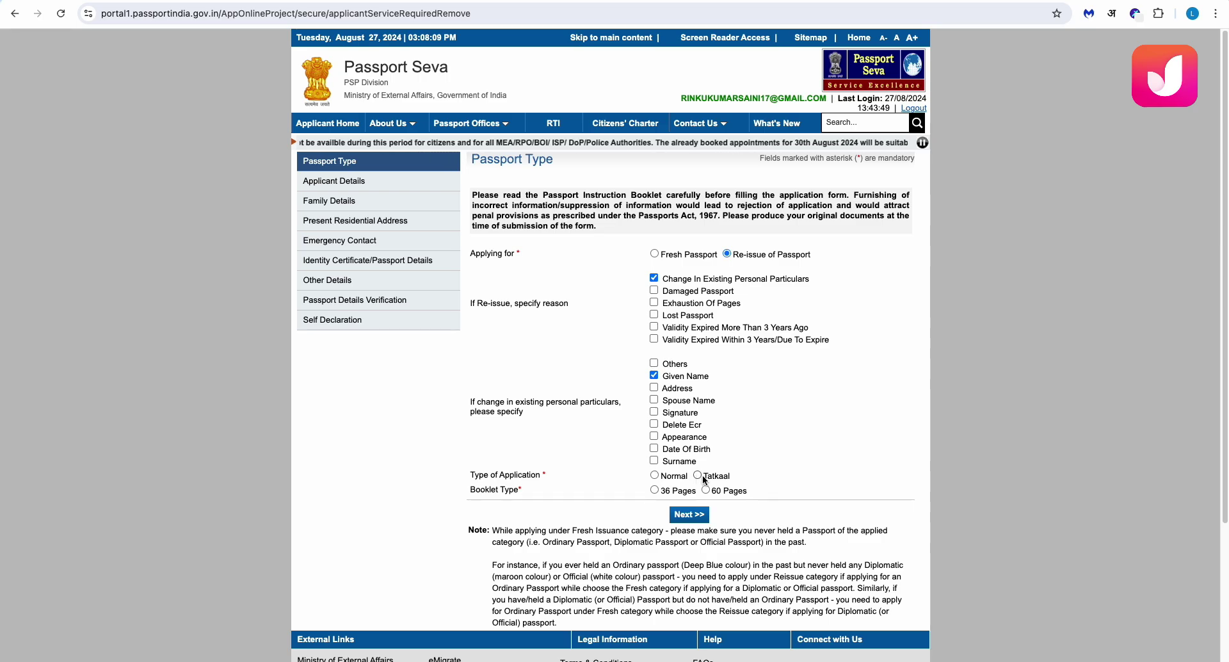
click(654, 476)
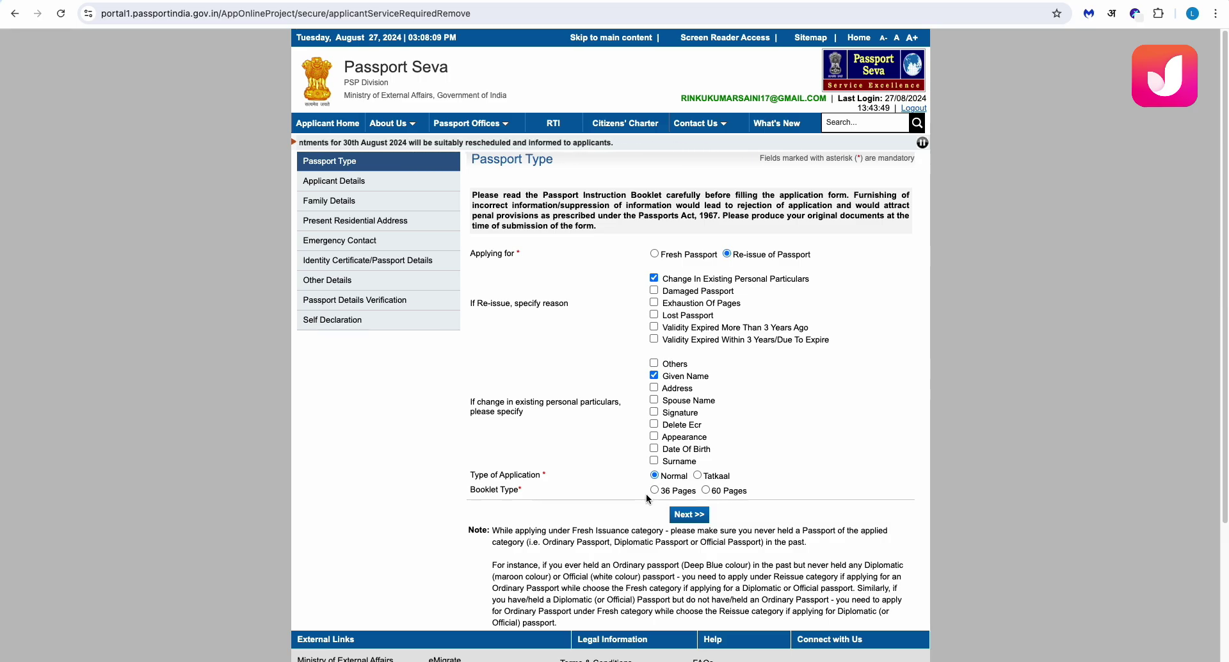
click(654, 489)
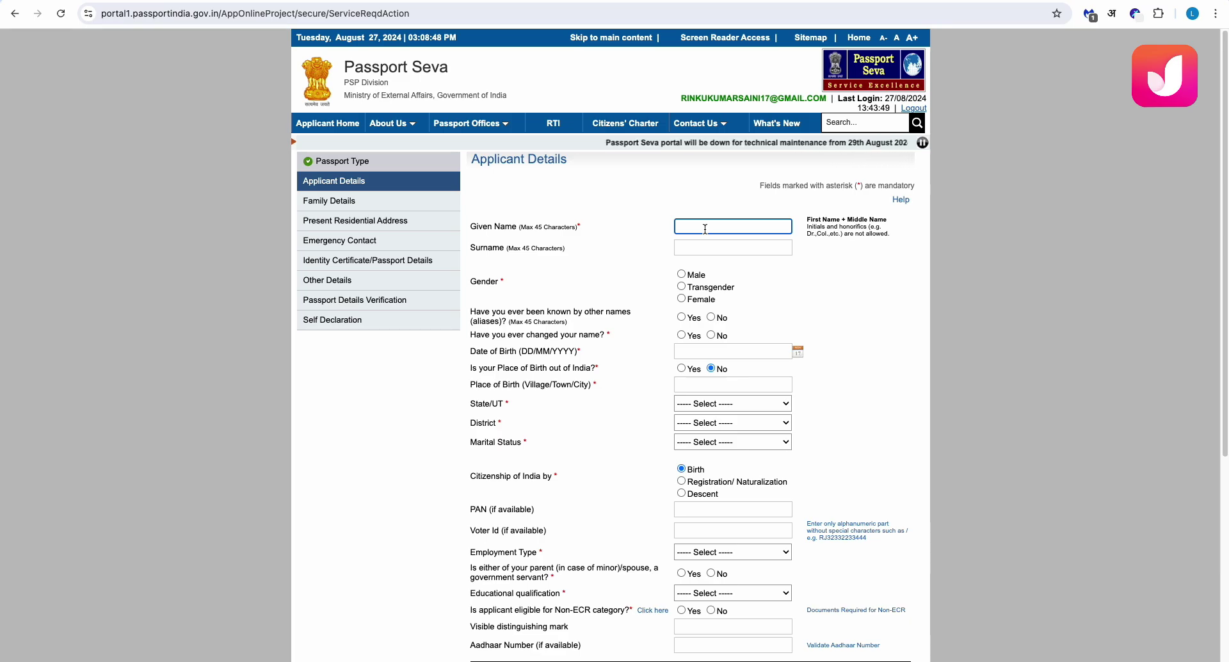
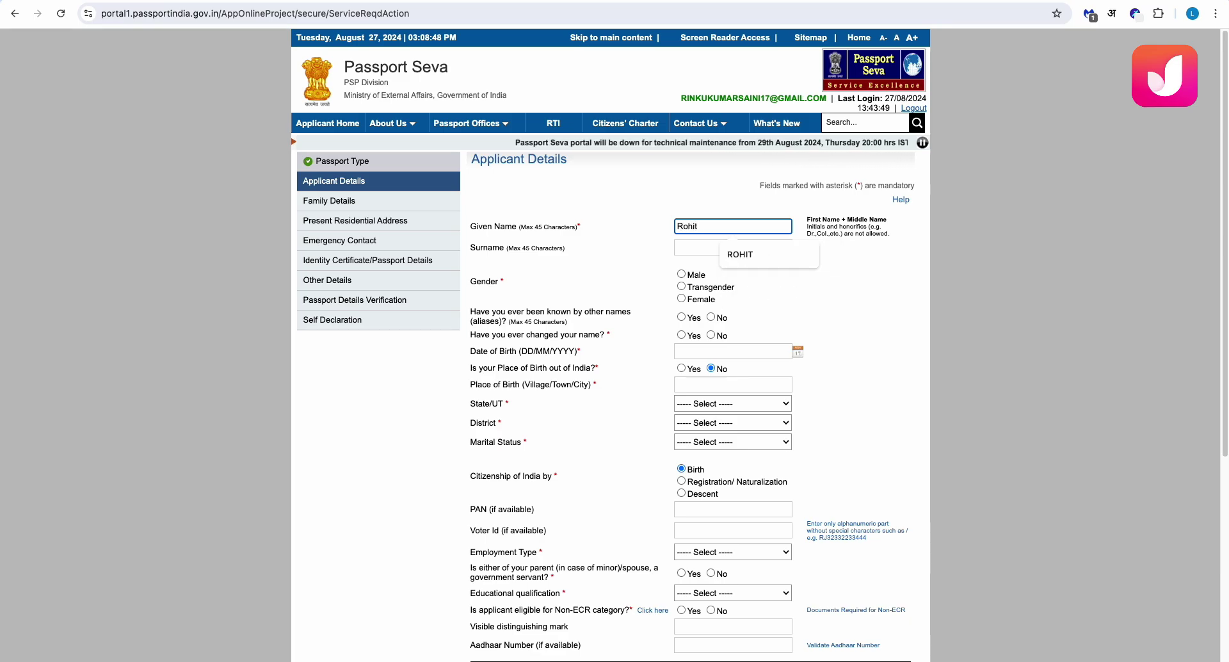
Enter the applicant's given name and surname
click(740, 254)
click(721, 247)
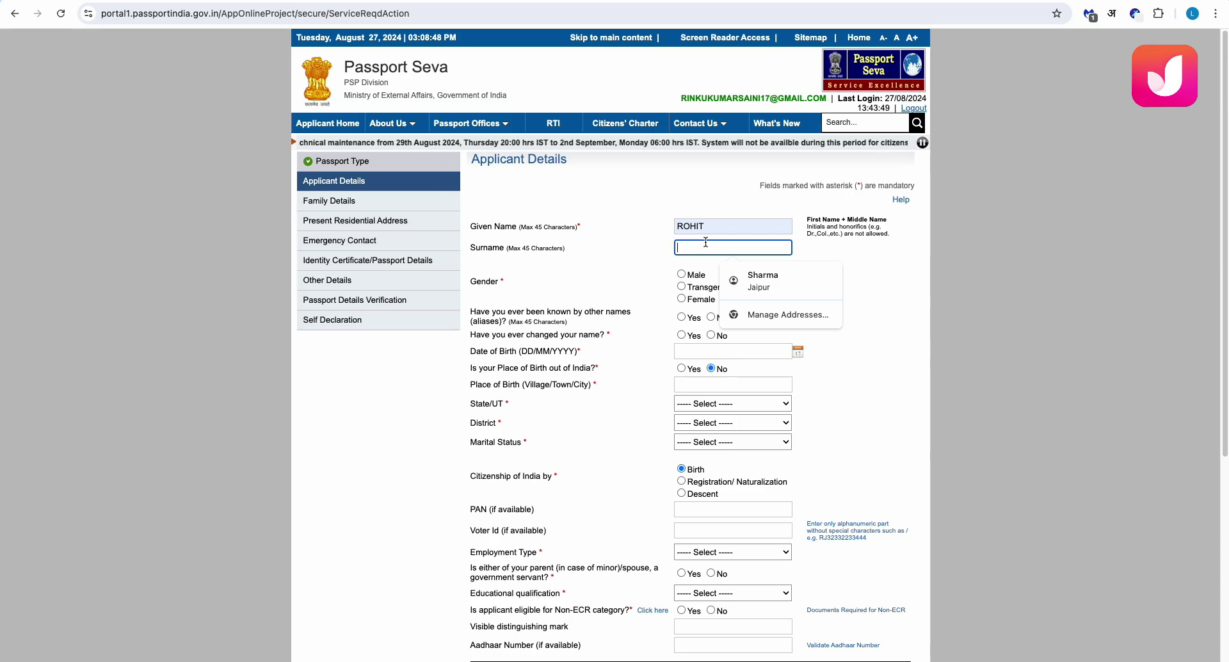
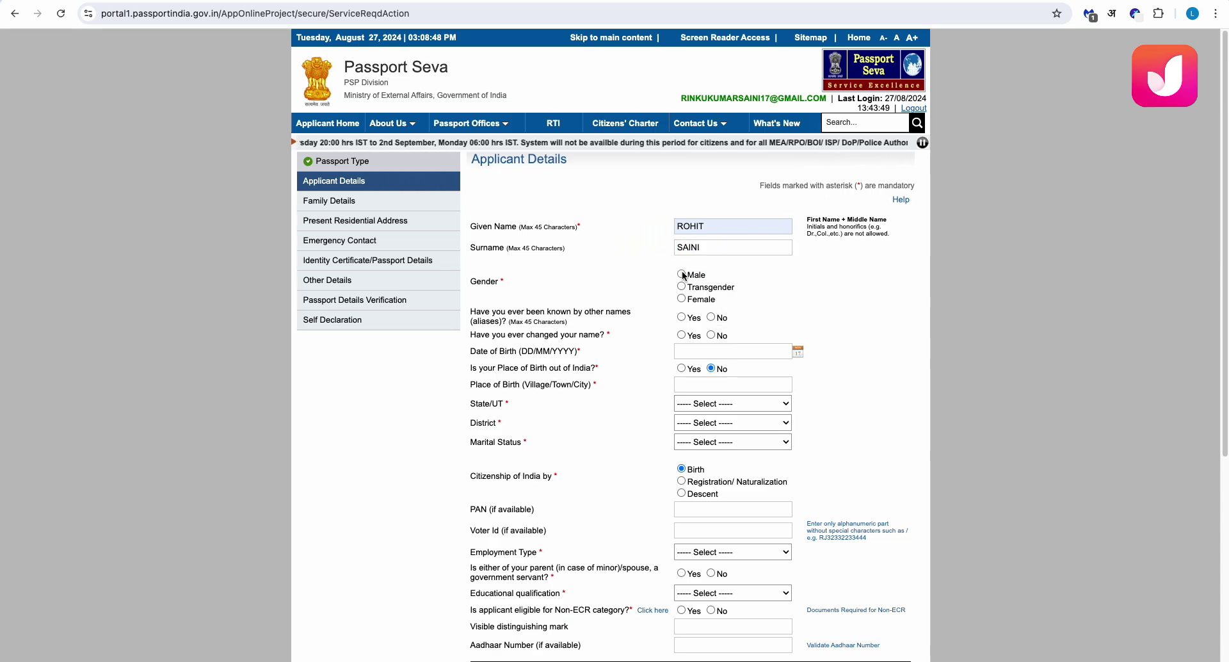
Set gender Male, no other known names, name changed, and enter the previous given name and surname
click(682, 274)
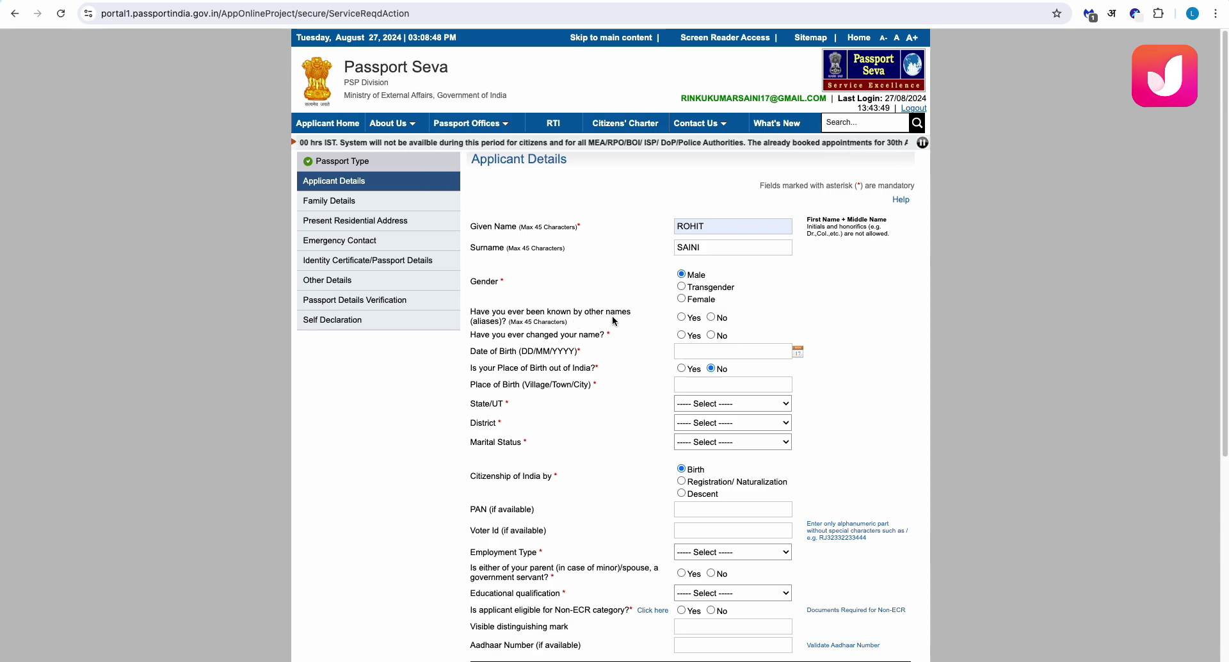
click(710, 317)
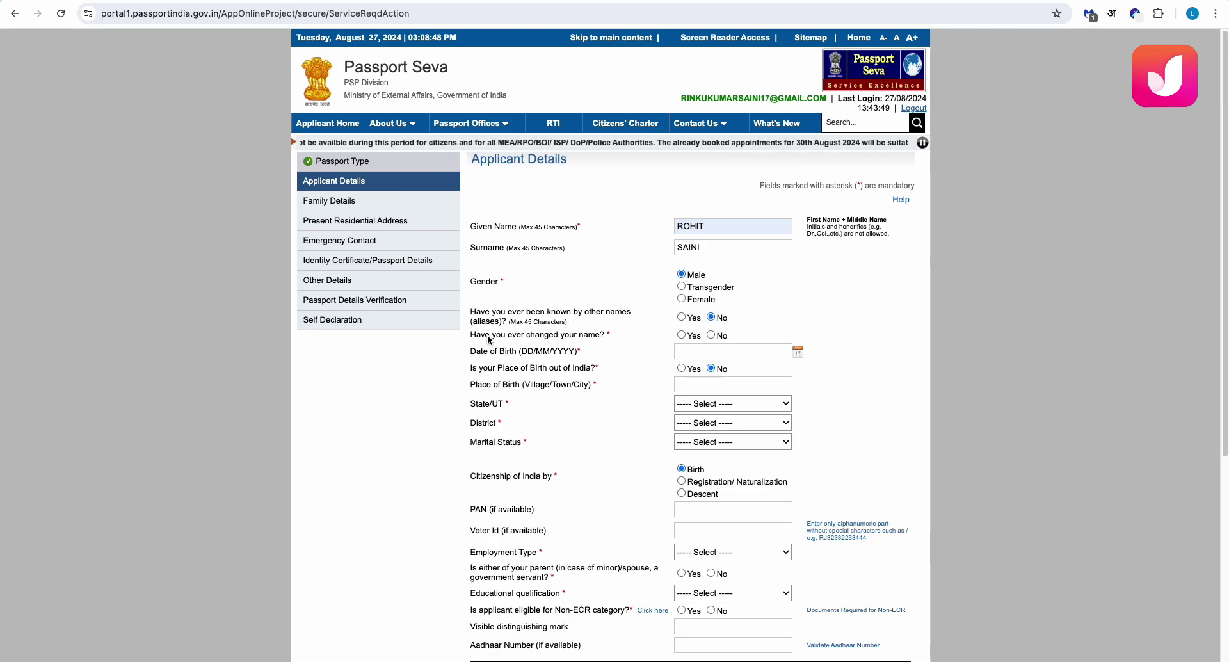
click(681, 335)
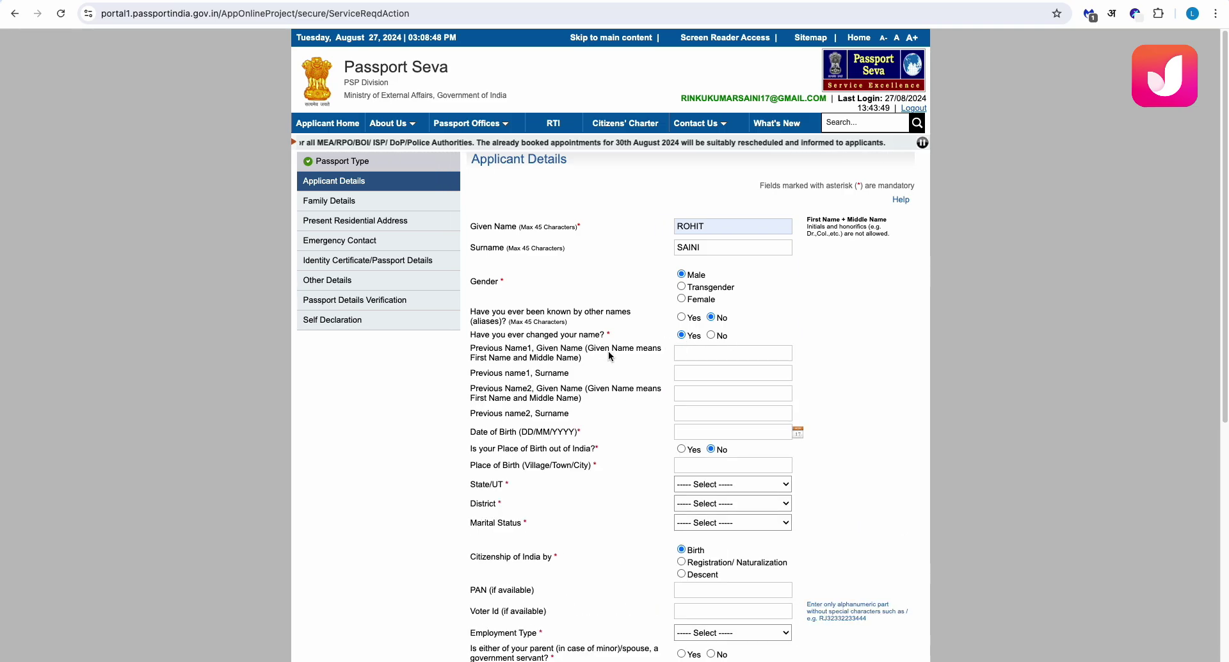
click(704, 353)
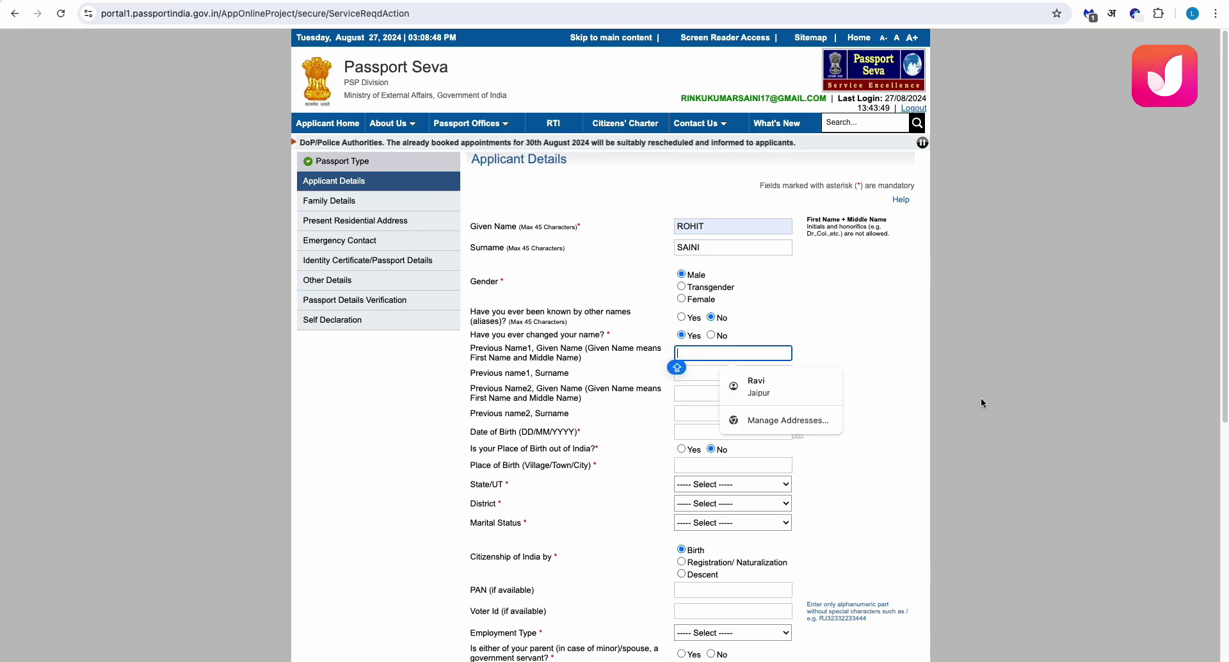
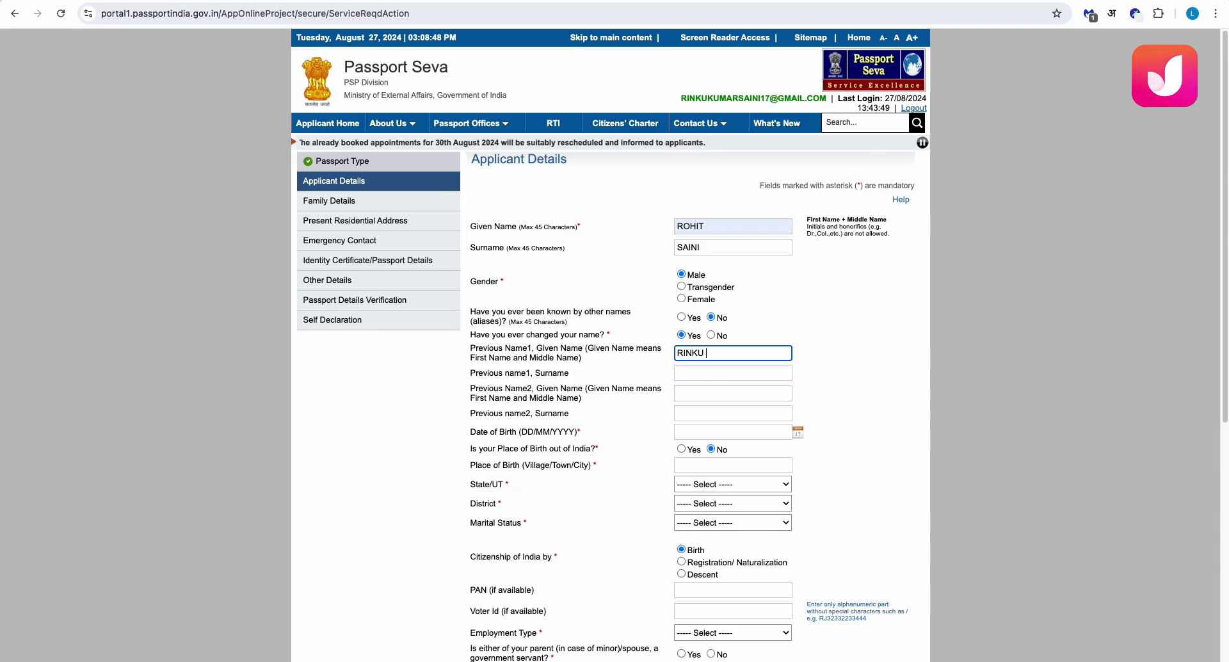
key(Tab)
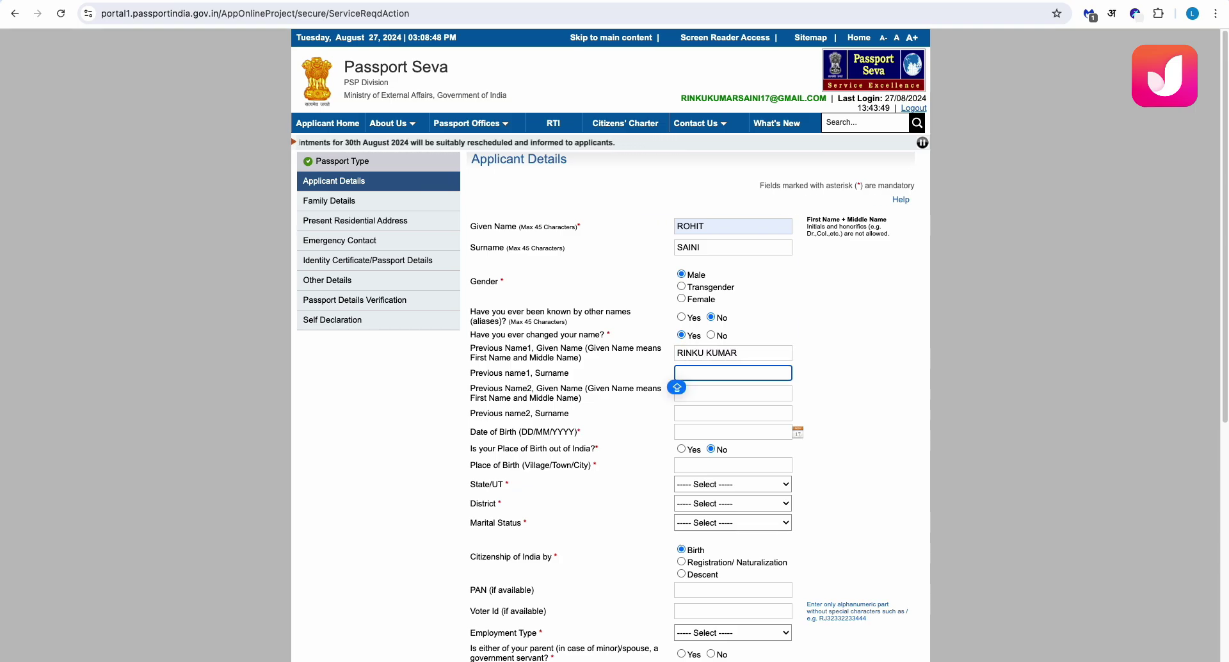
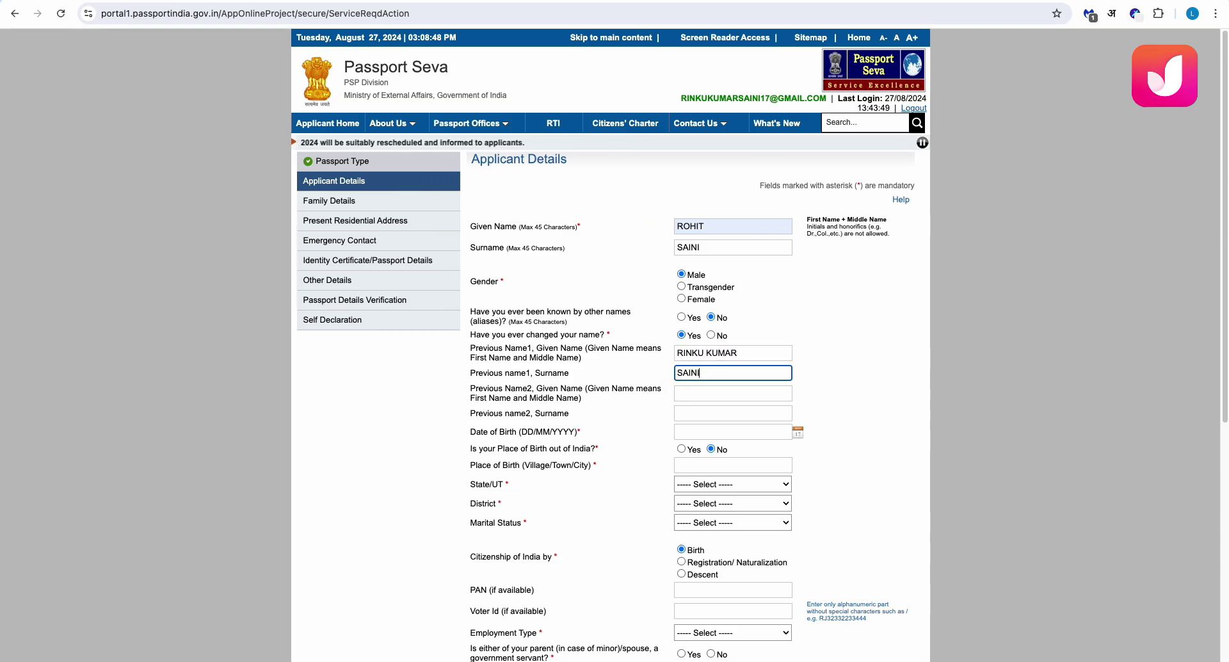
key(Caps_Lock)
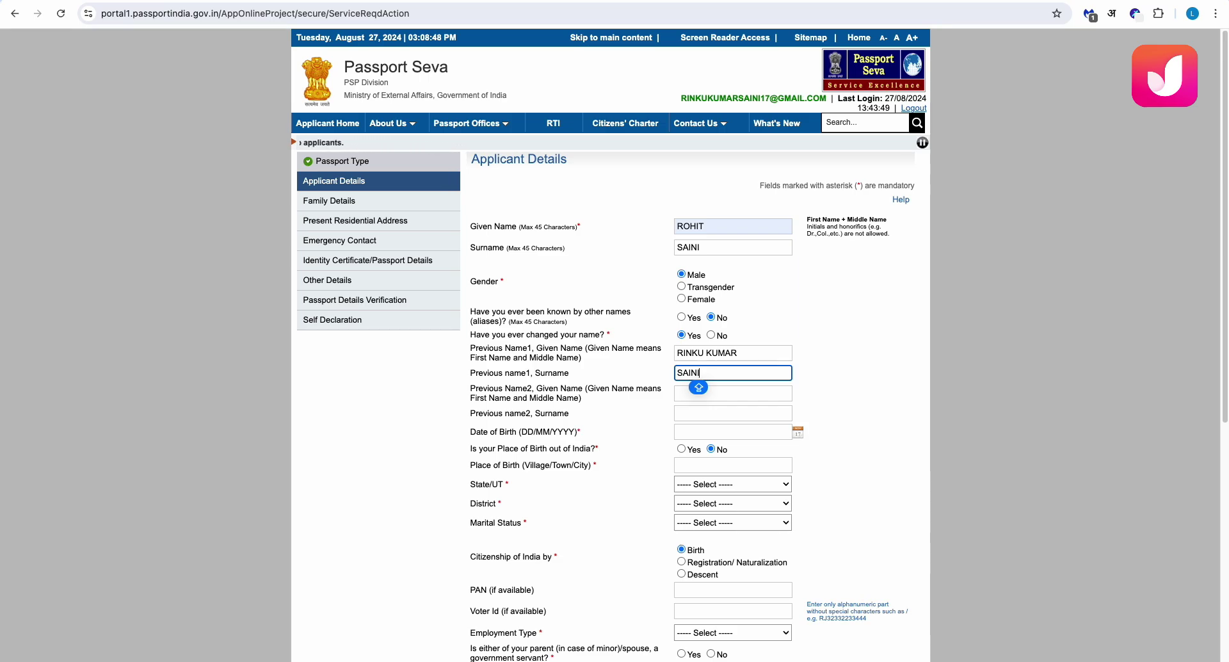
Enter the applicant's date of birth
click(700, 425)
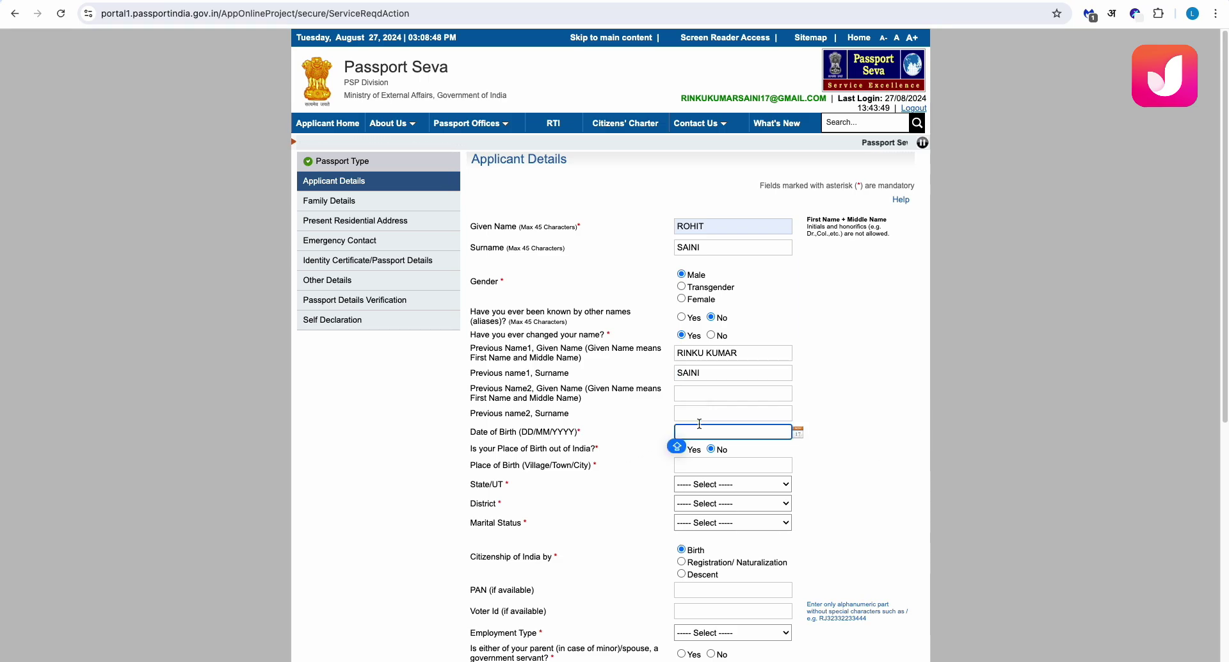
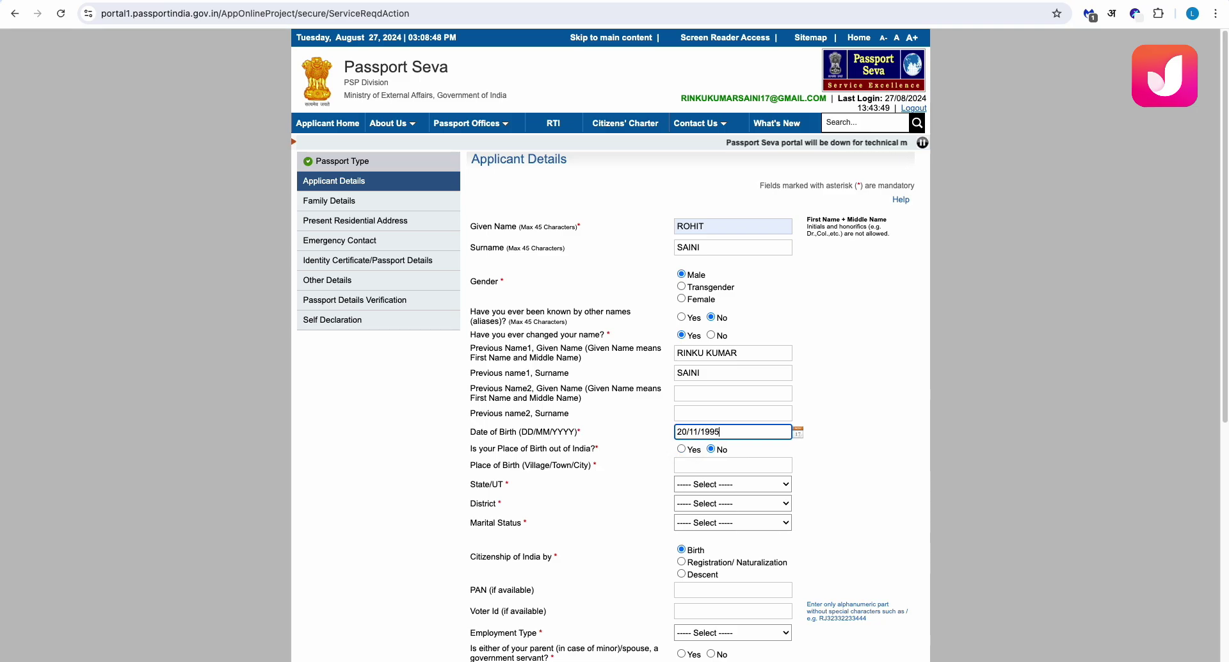
key(Caps_Lock)
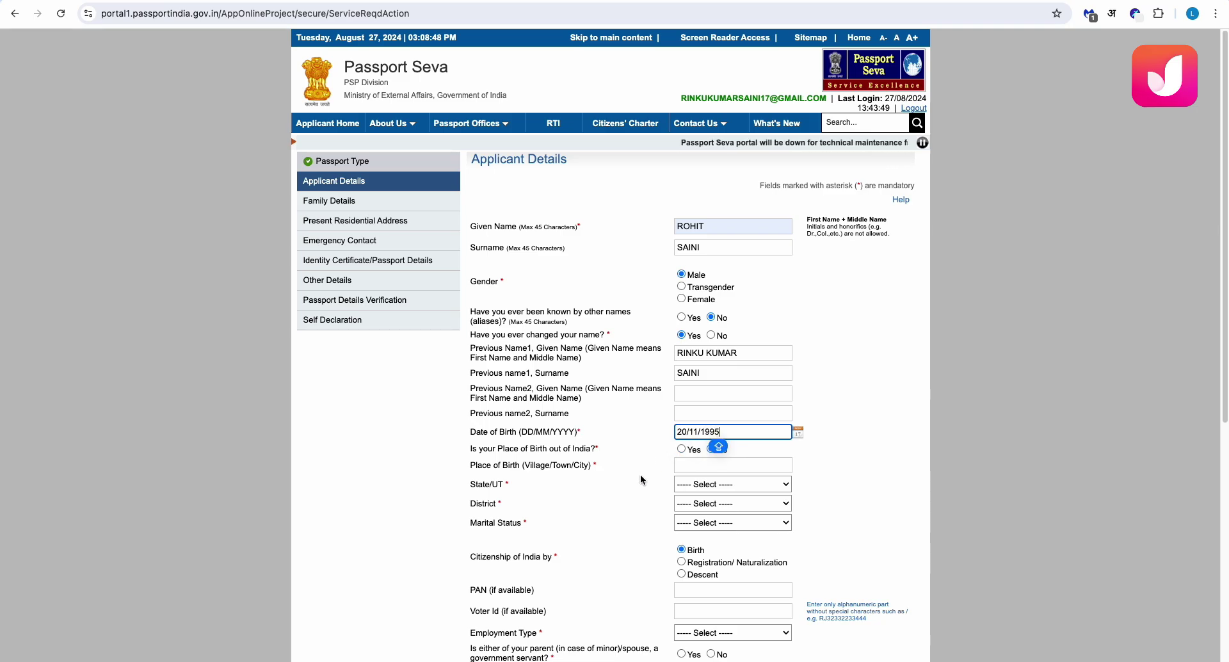
click(640, 475)
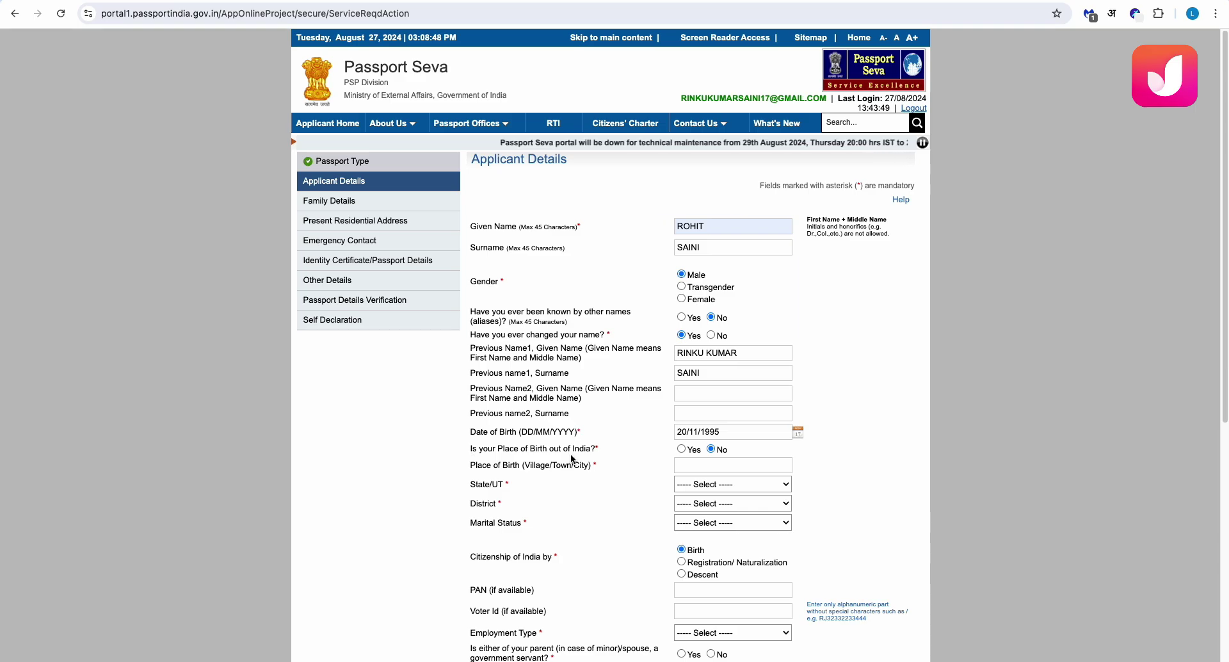
Enter the place of birth with state Rajasthan and district Kotputli-Behror
click(731, 464)
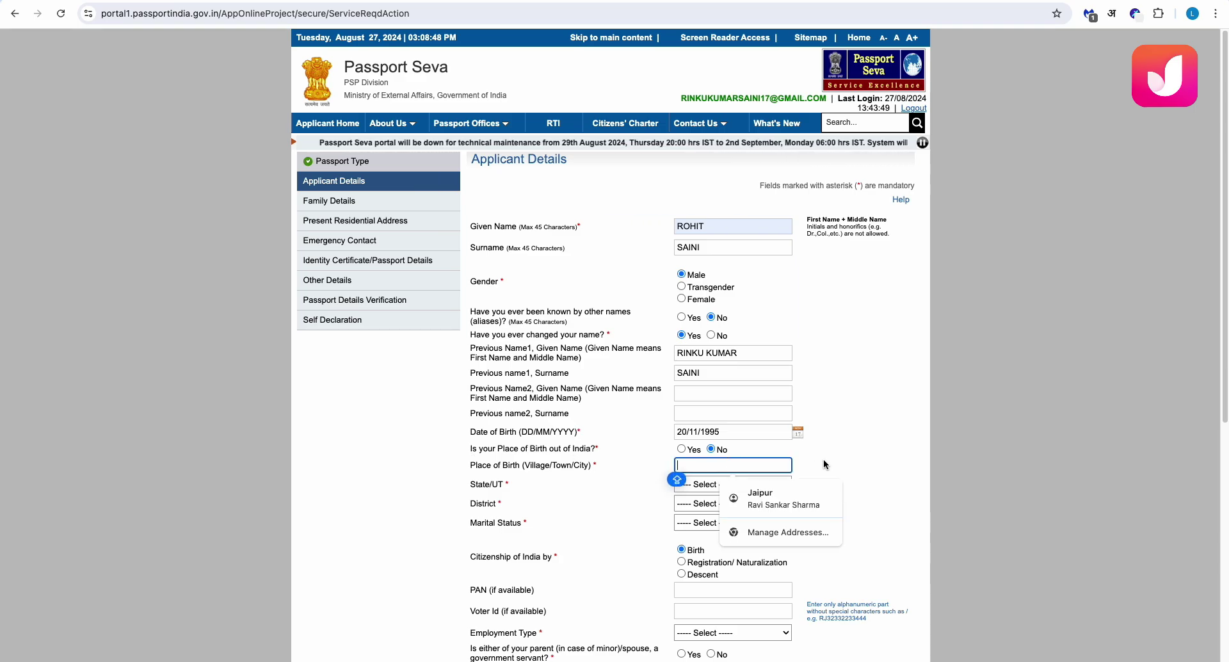
text(BAN)
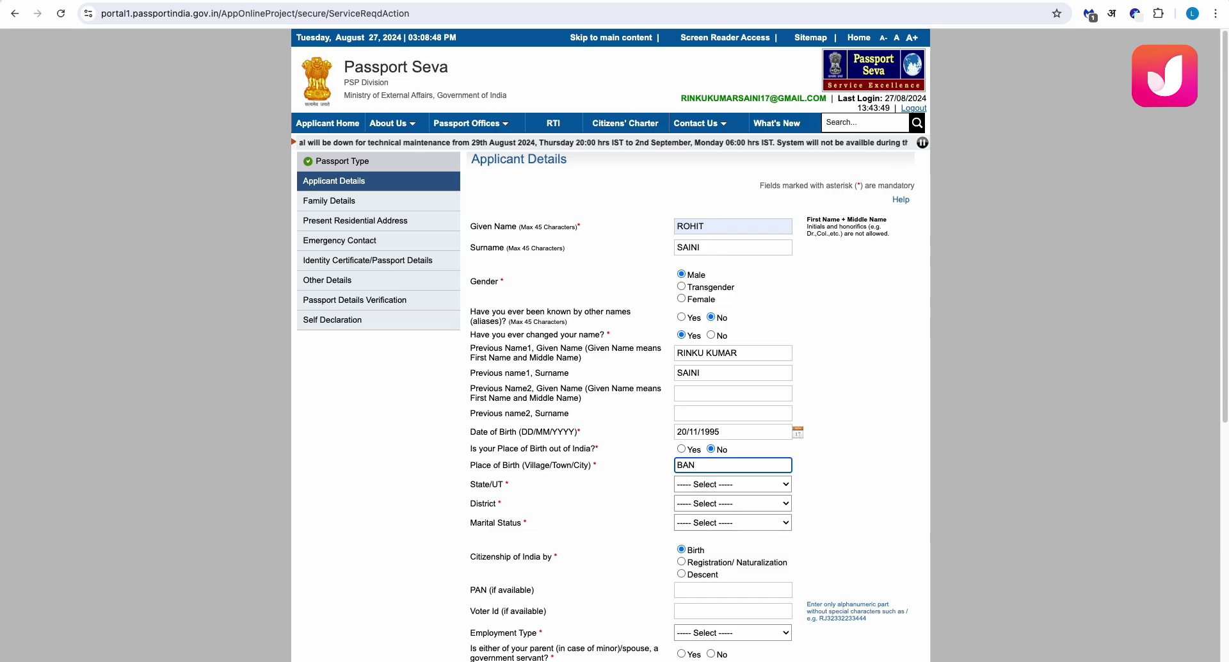
text(KHERA)
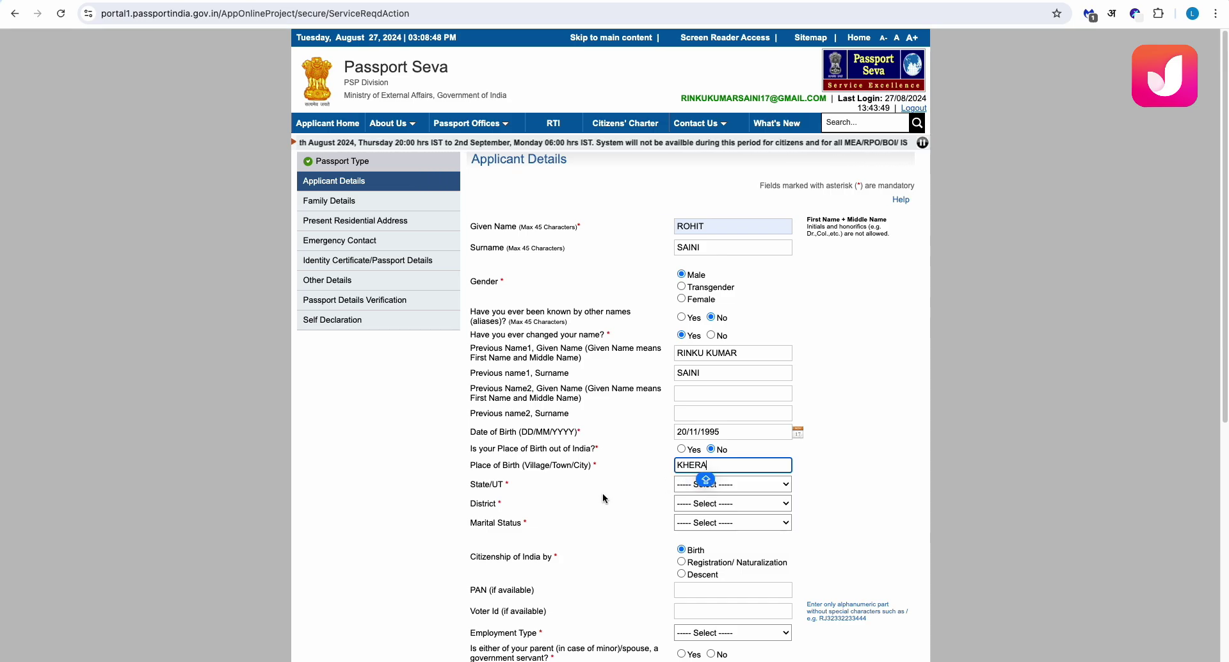
click(688, 486)
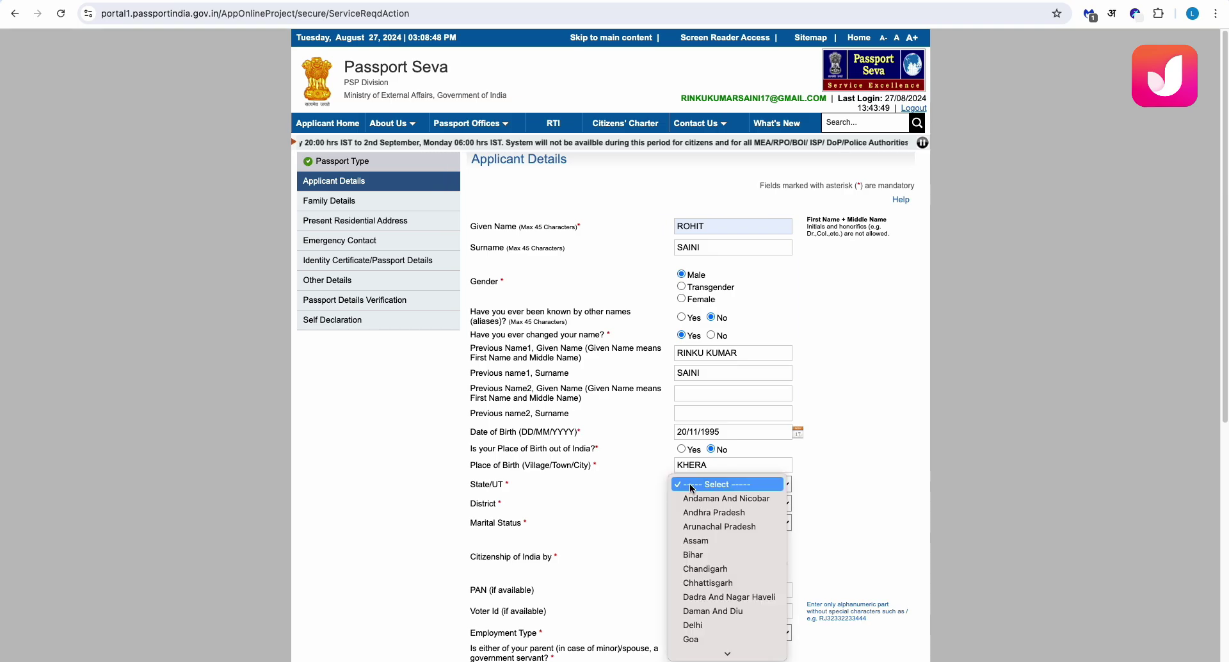
click(705, 633)
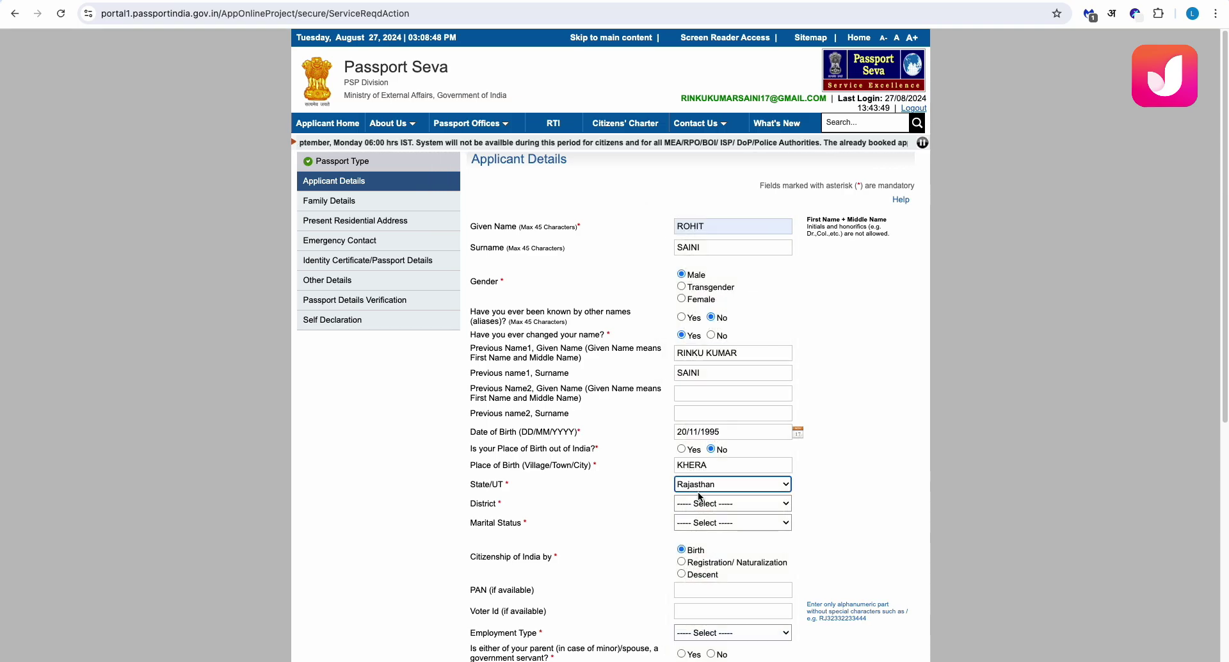
click(698, 504)
key(j)
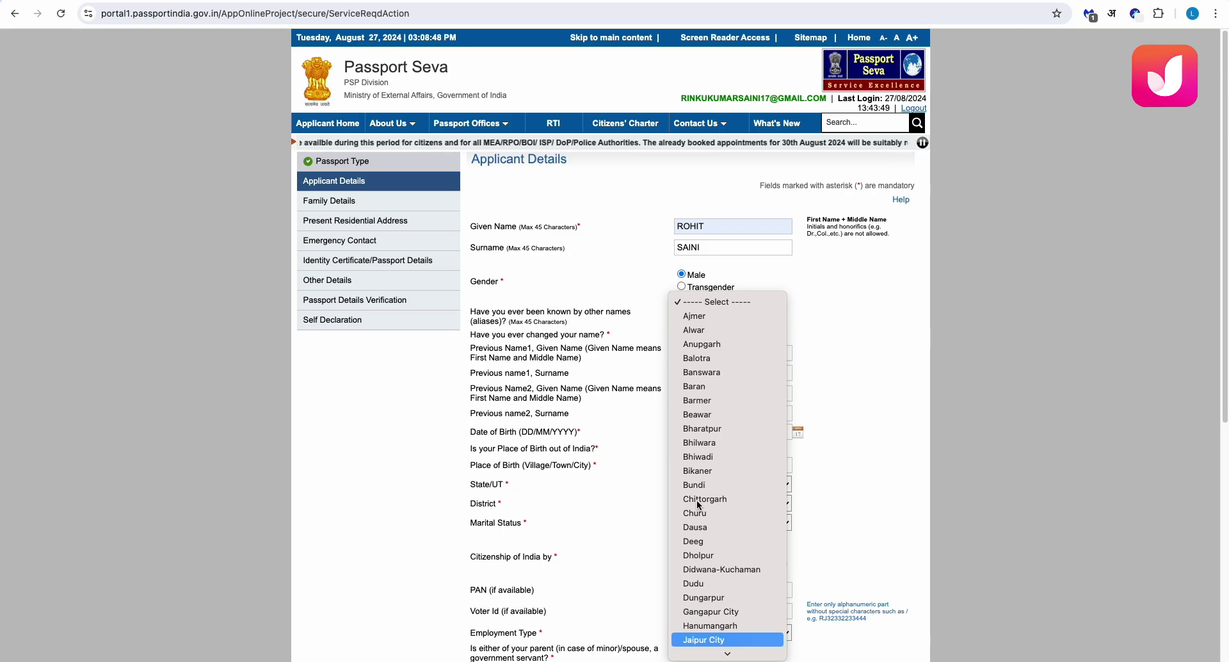
key(k)
key(o)
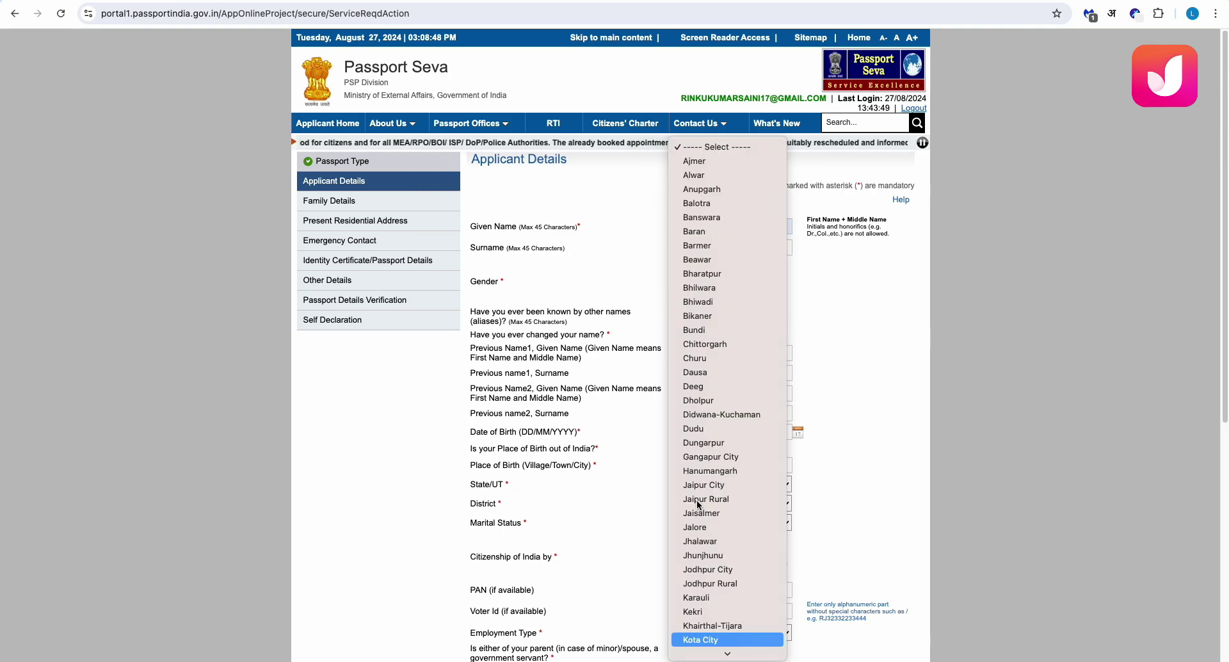
key(t)
key(Return)
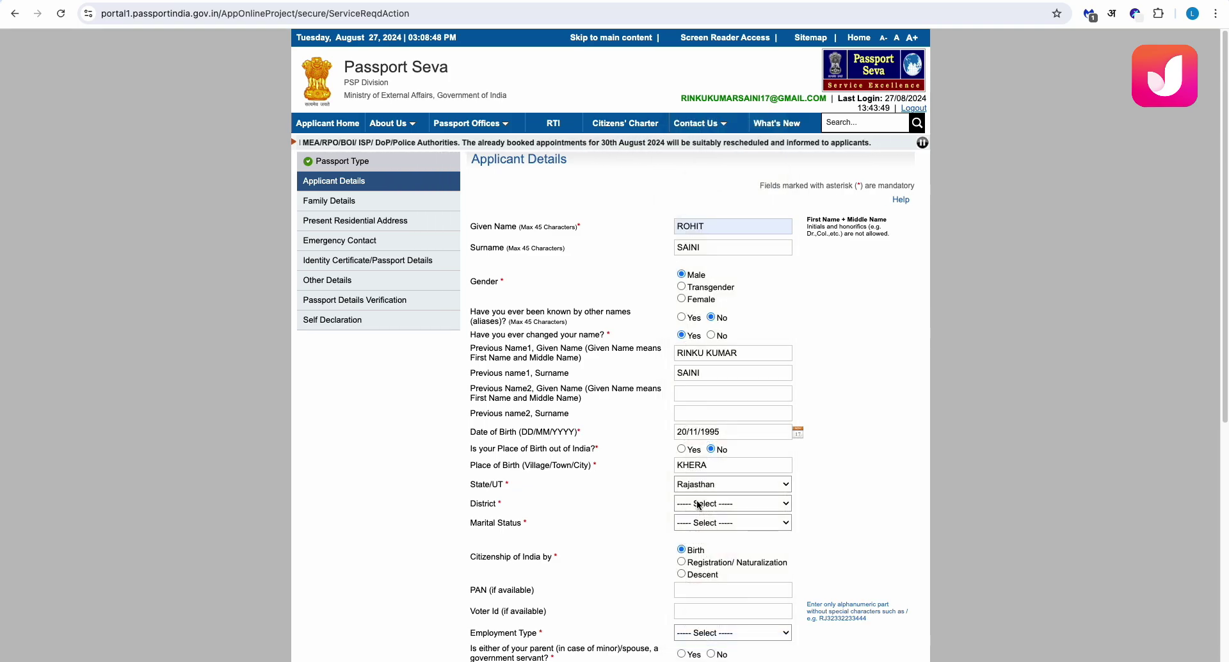
Set the marital status to Married
click(707, 524)
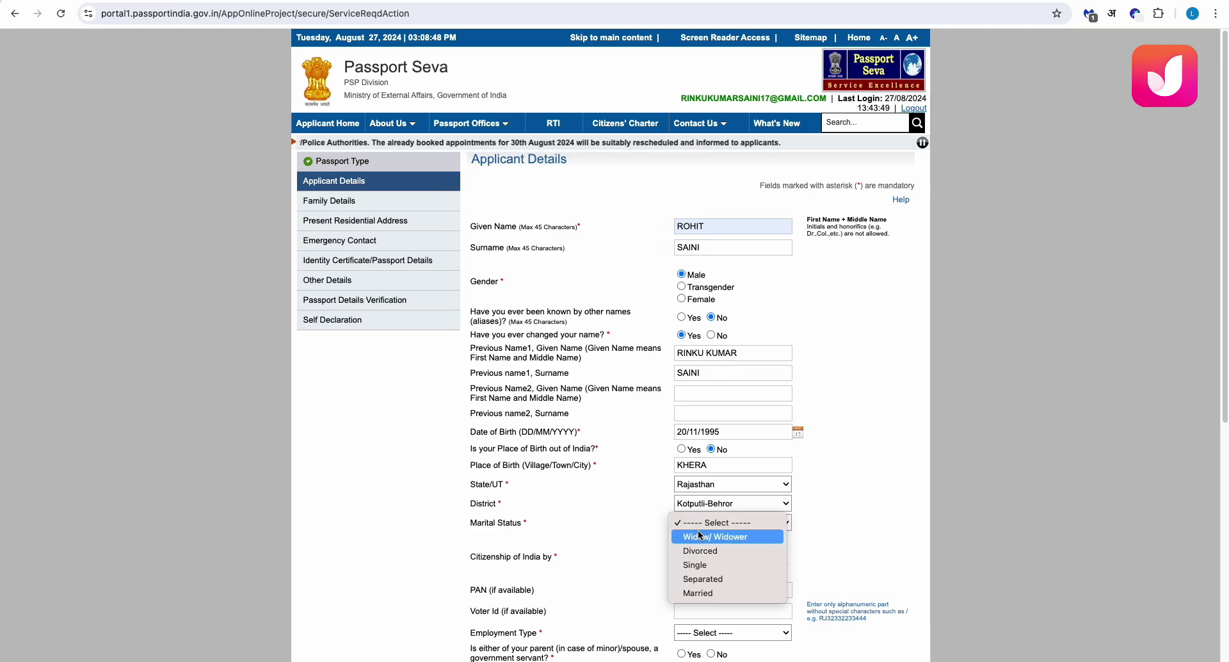
click(702, 593)
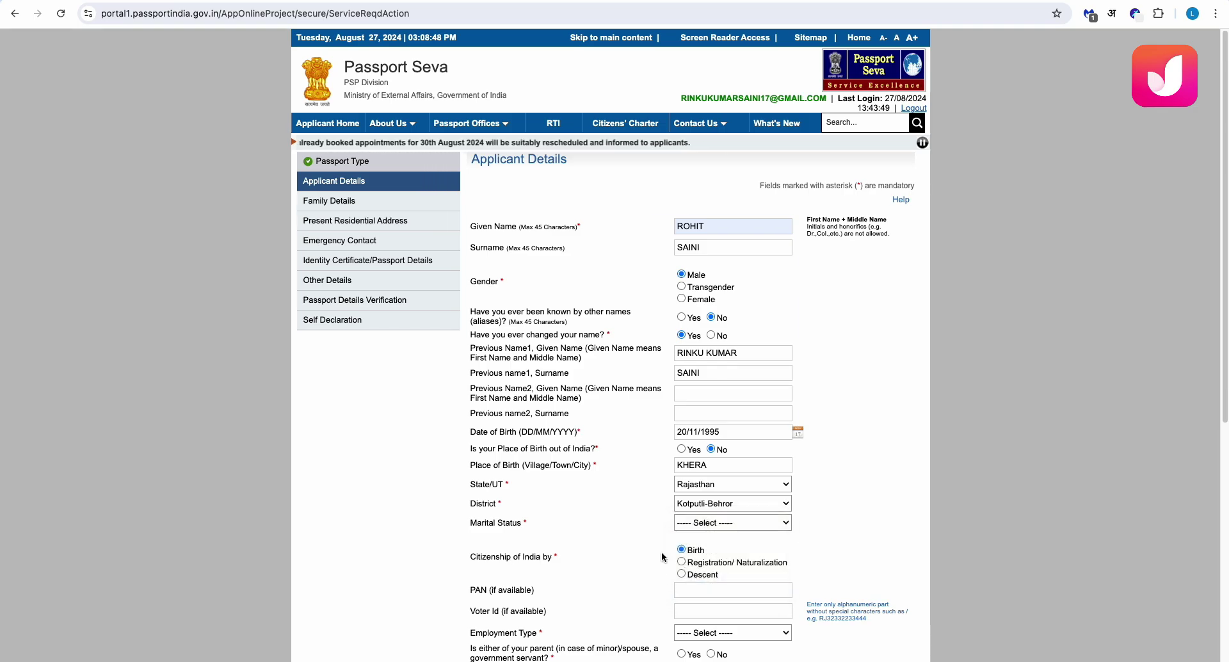
scroll(630, 490, down, 2)
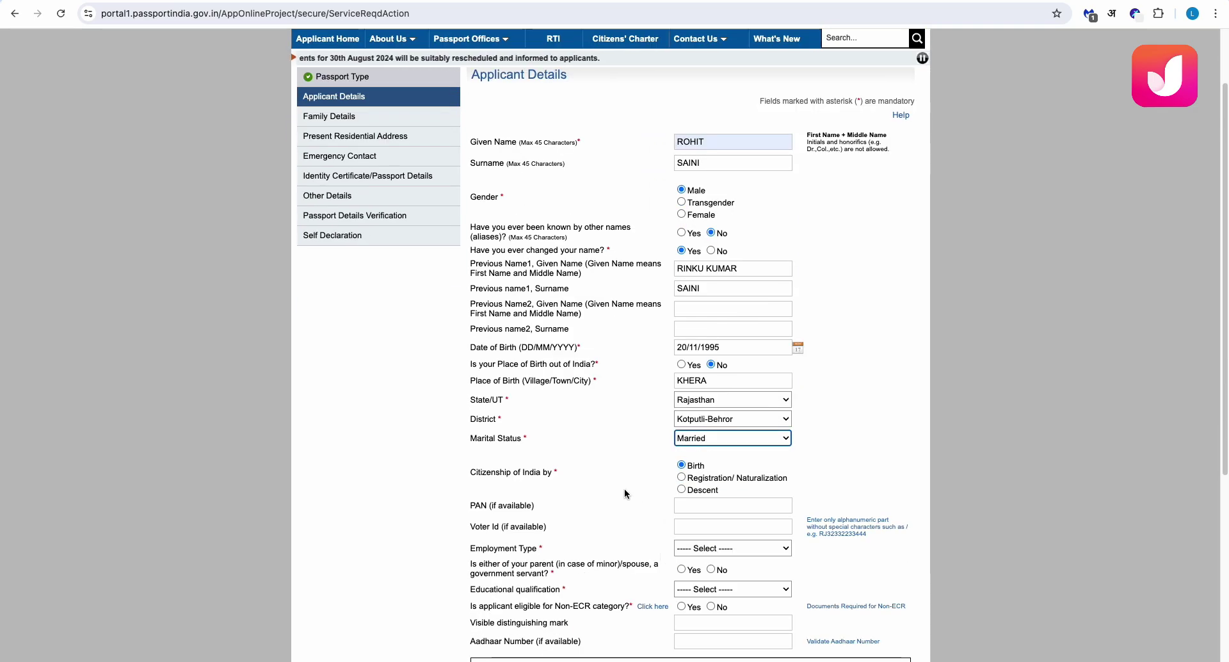
Enter the applicant's PAN
scroll(625, 489, down, 1)
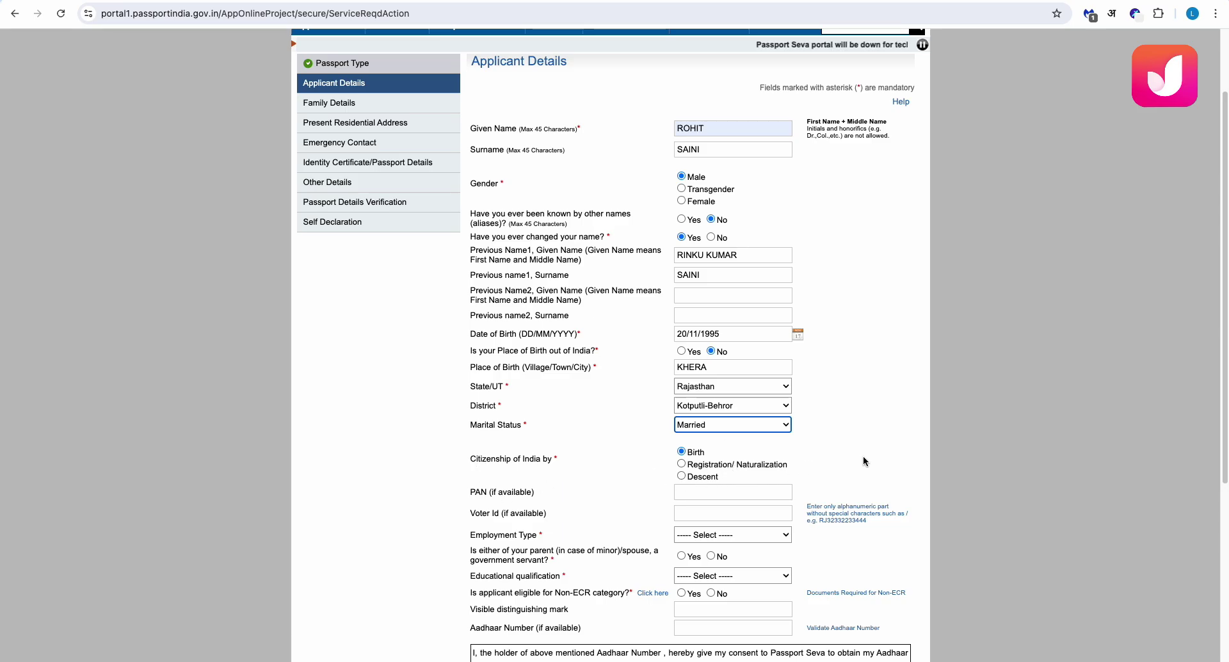
click(723, 495)
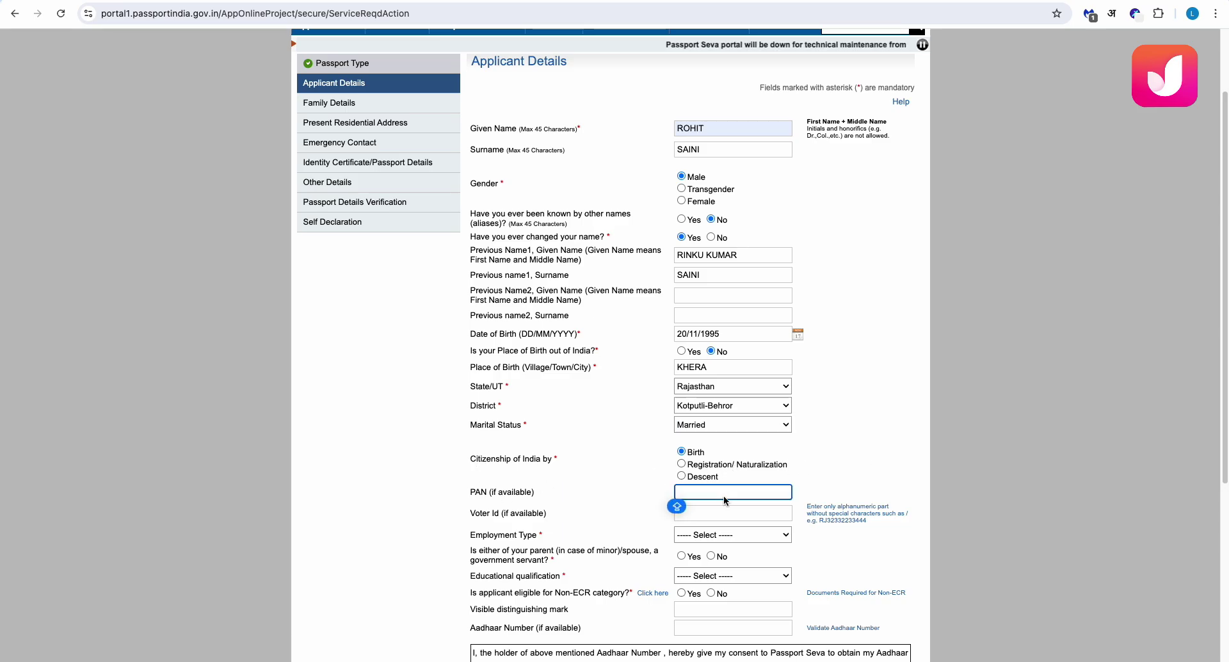
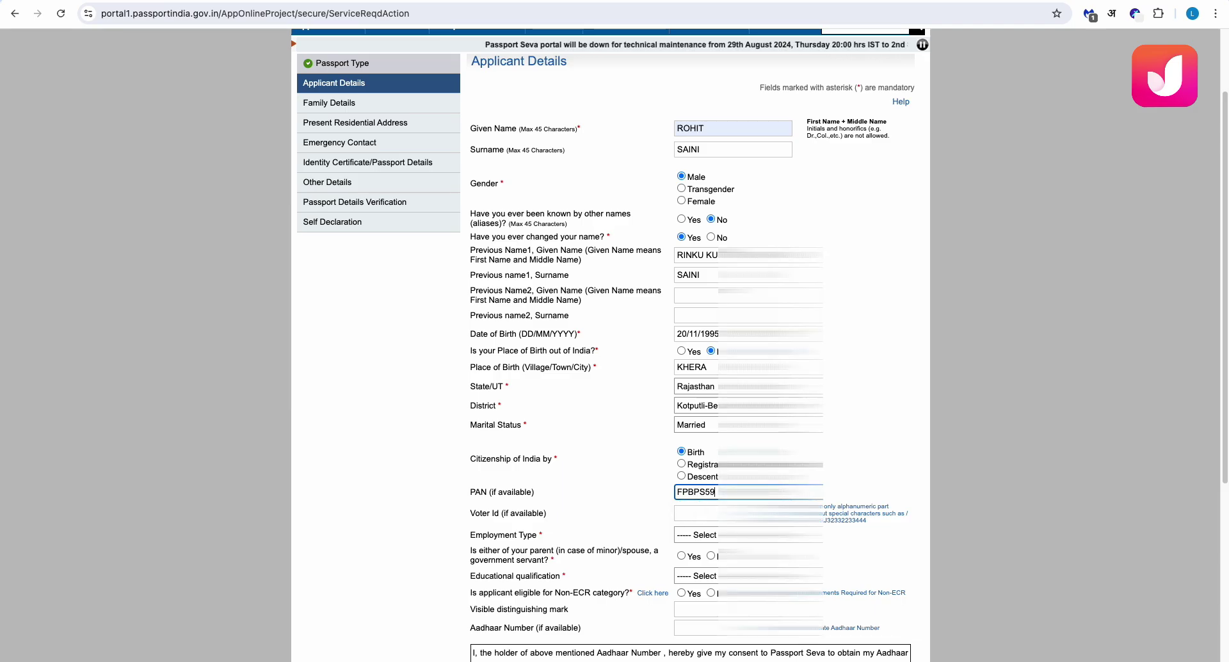
Set employment type Private, parent government servant No, and educational qualification Graduate
scroll(618, 517, down, 1)
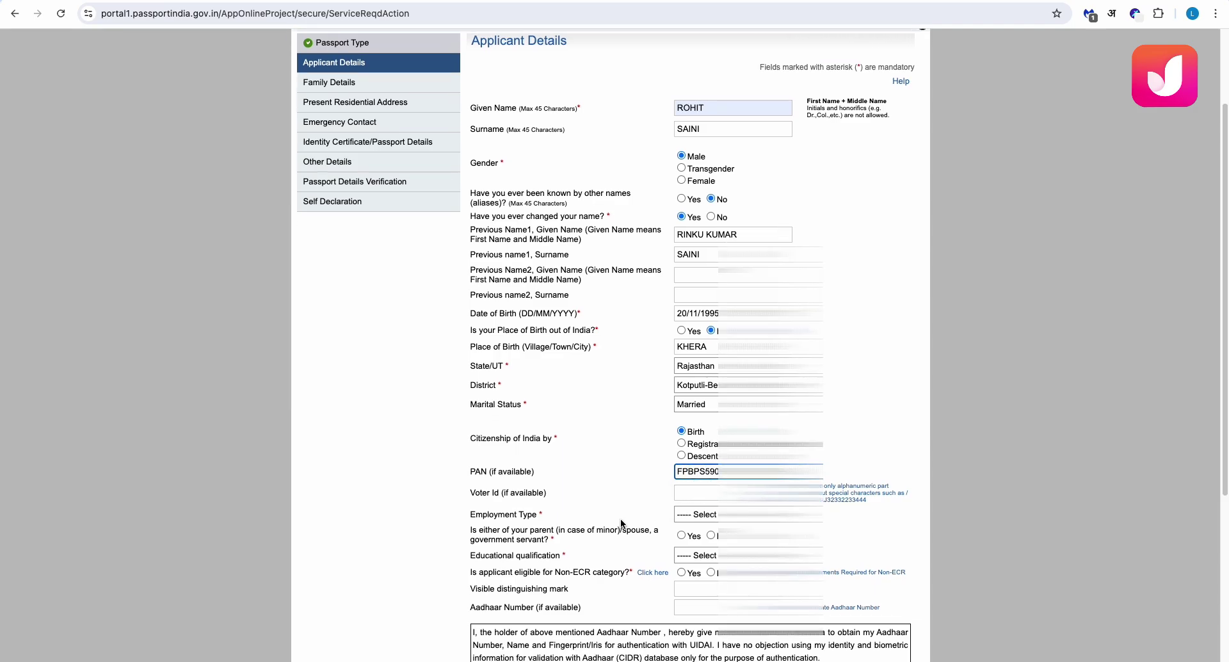
click(690, 515)
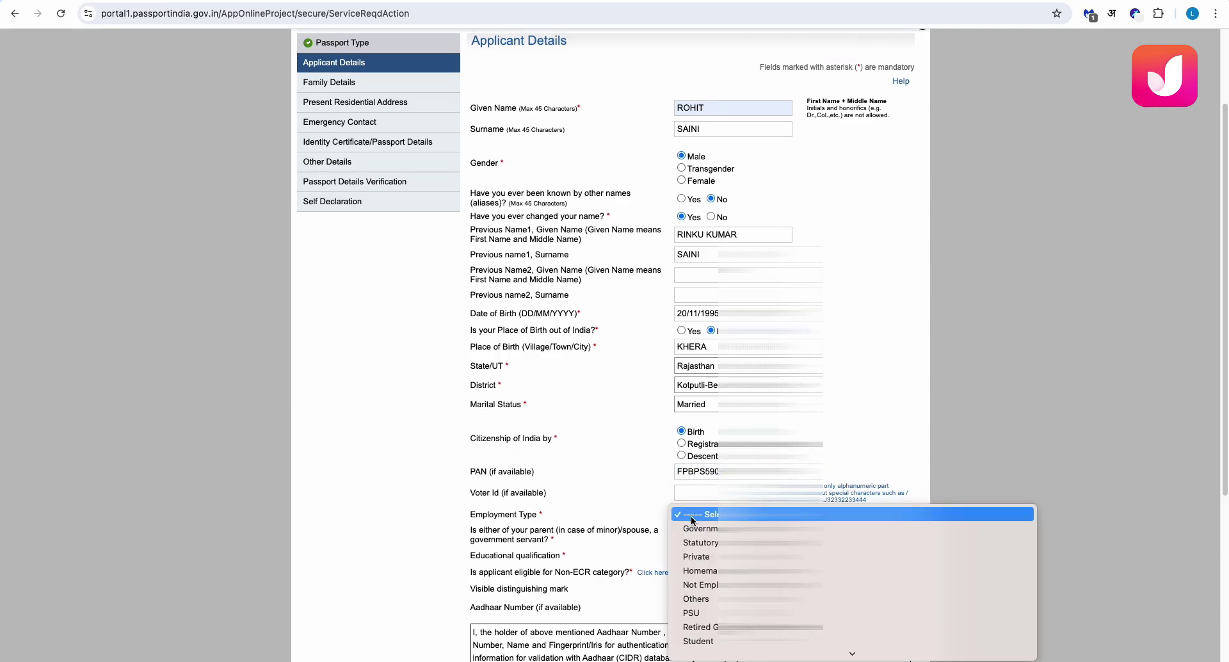
click(694, 557)
scroll(623, 478, down, 3)
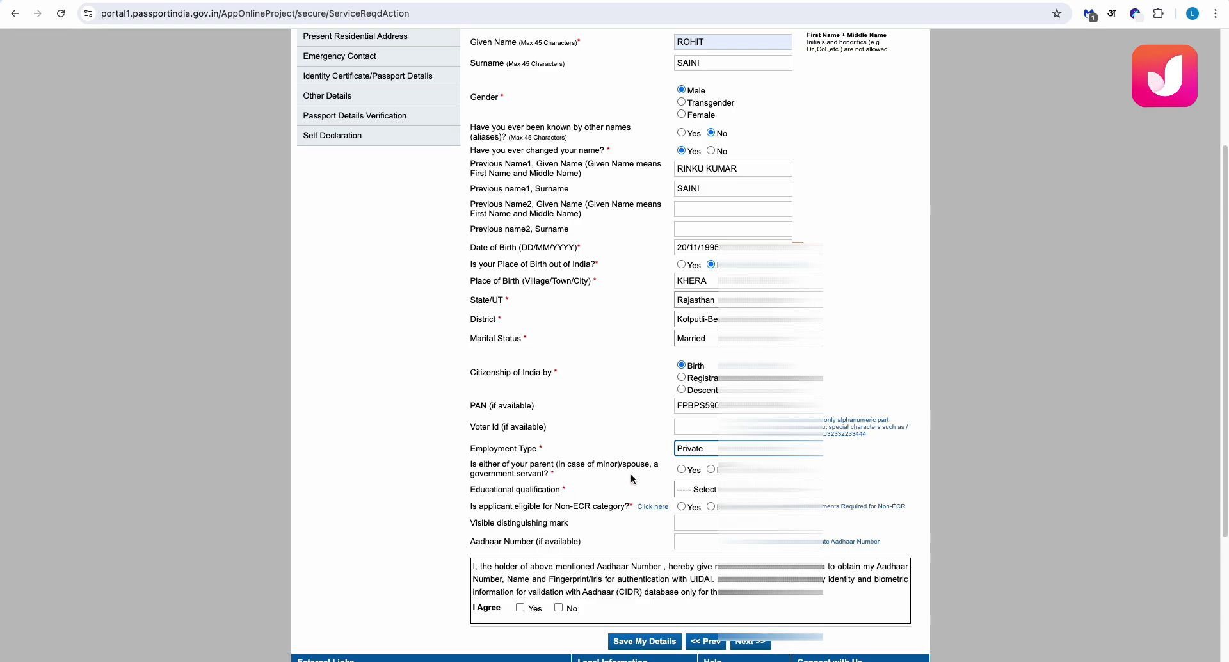
click(712, 470)
click(689, 490)
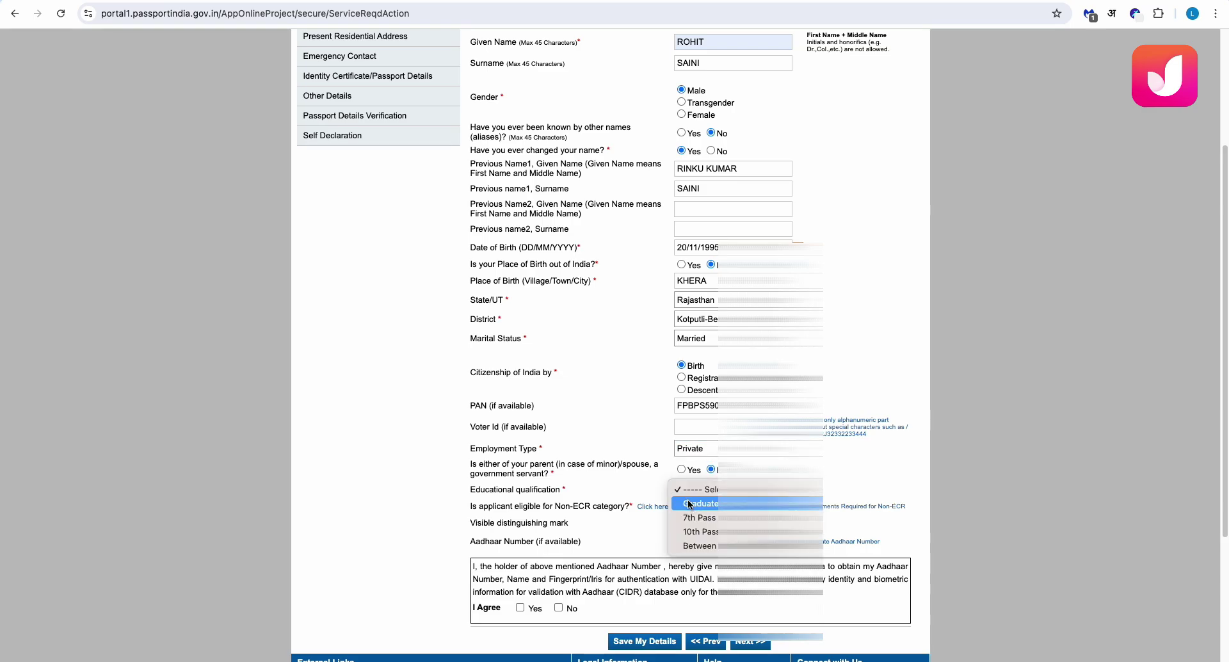
click(689, 504)
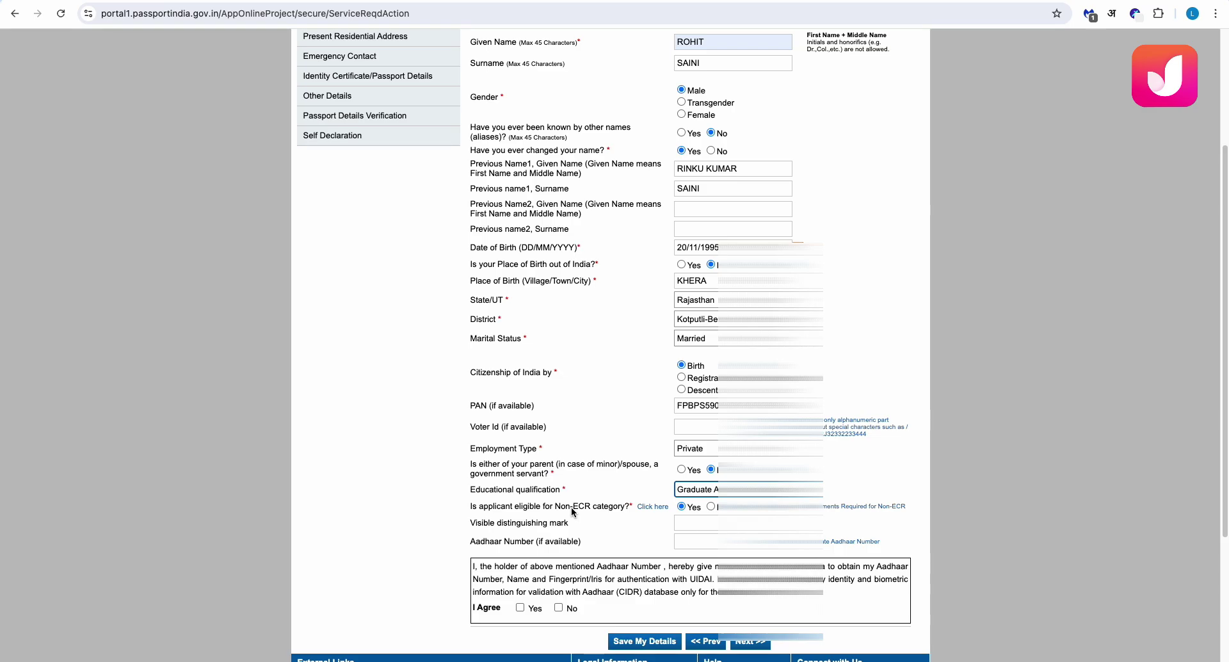
Highlight the Non-ECR eligibility question text
drag(468, 510, 636, 507)
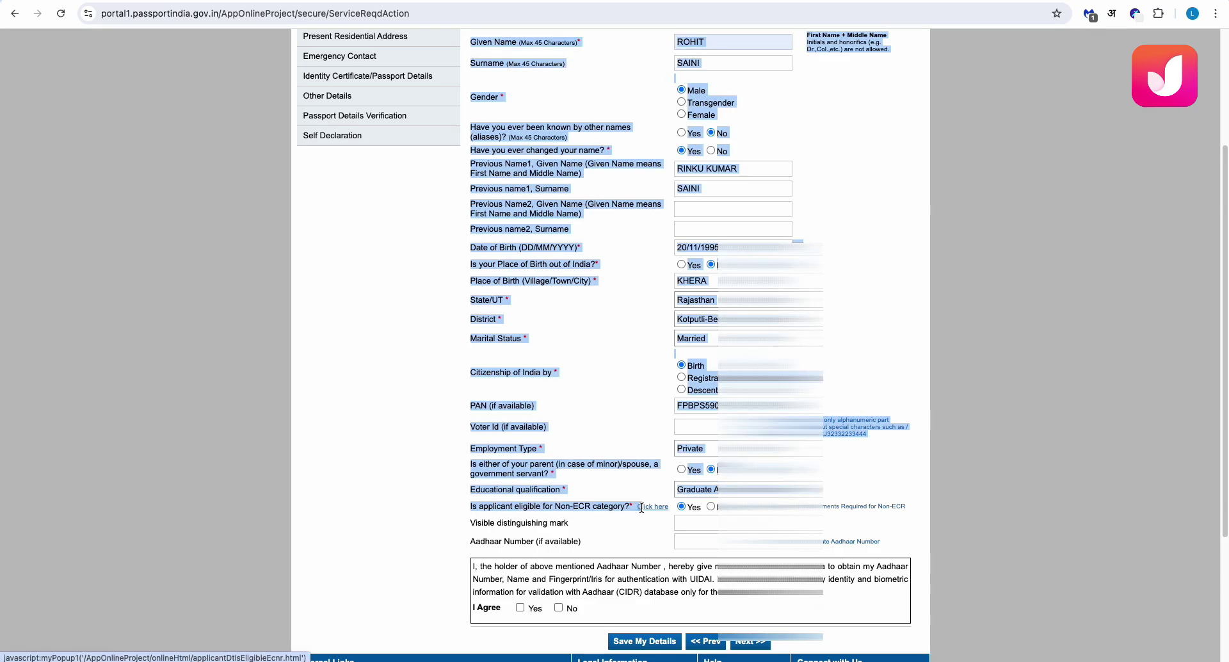
click(443, 499)
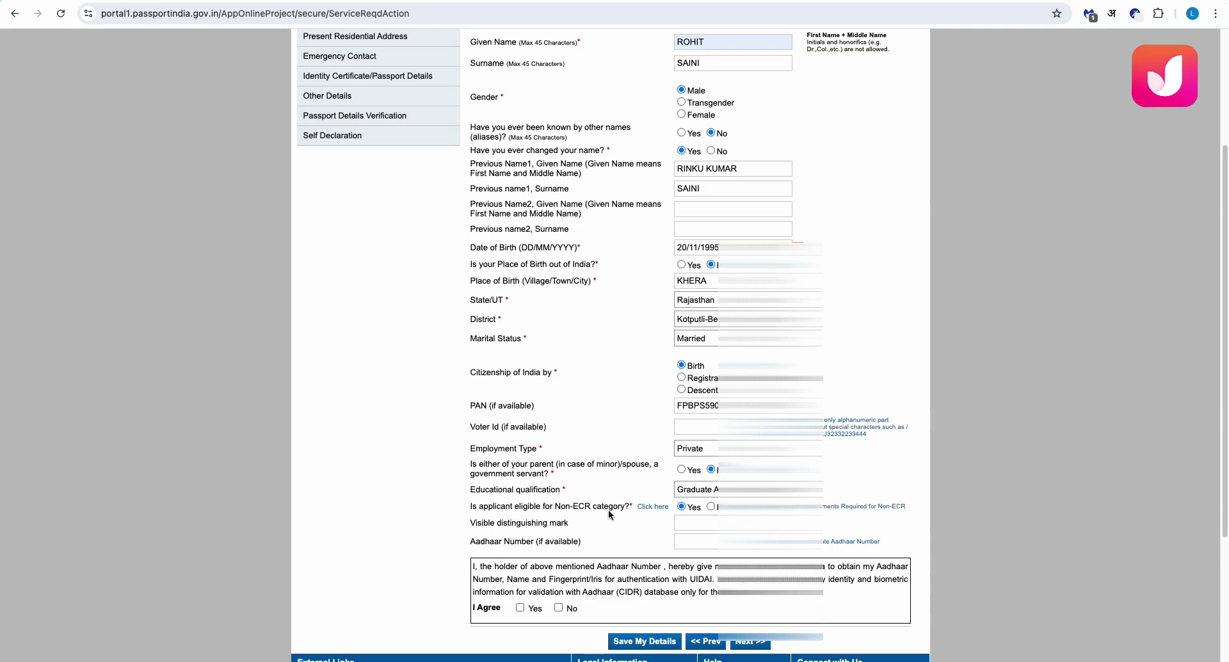
drag(471, 510, 631, 507)
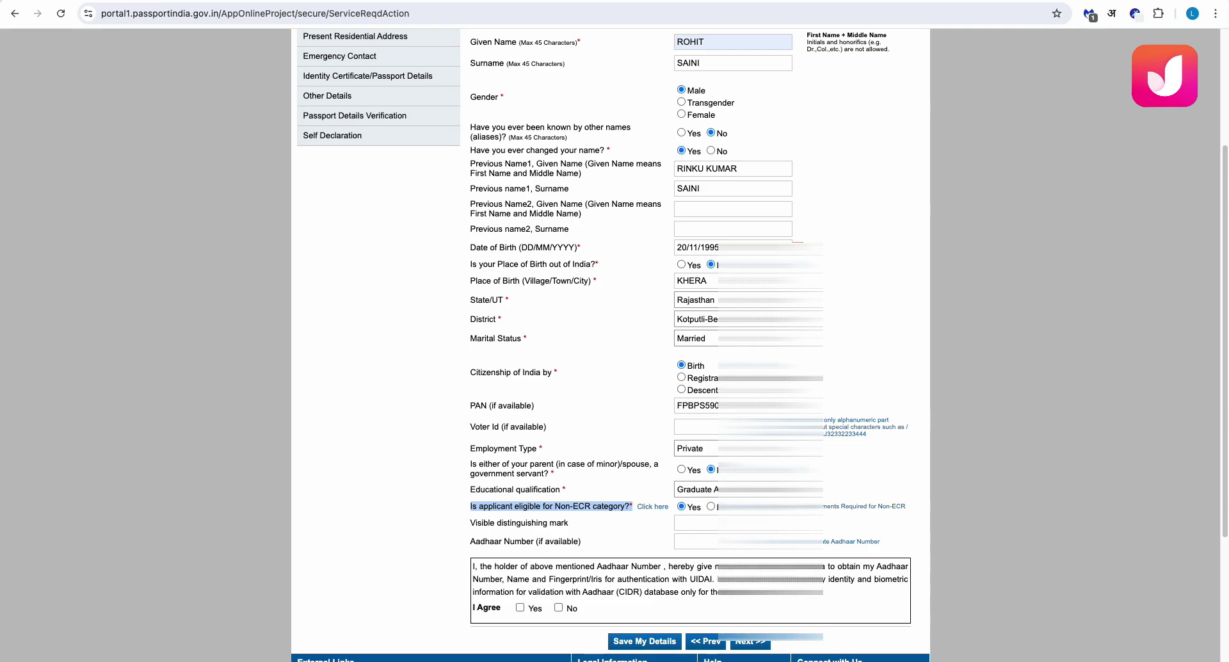
scroll(703, 548, down, 1)
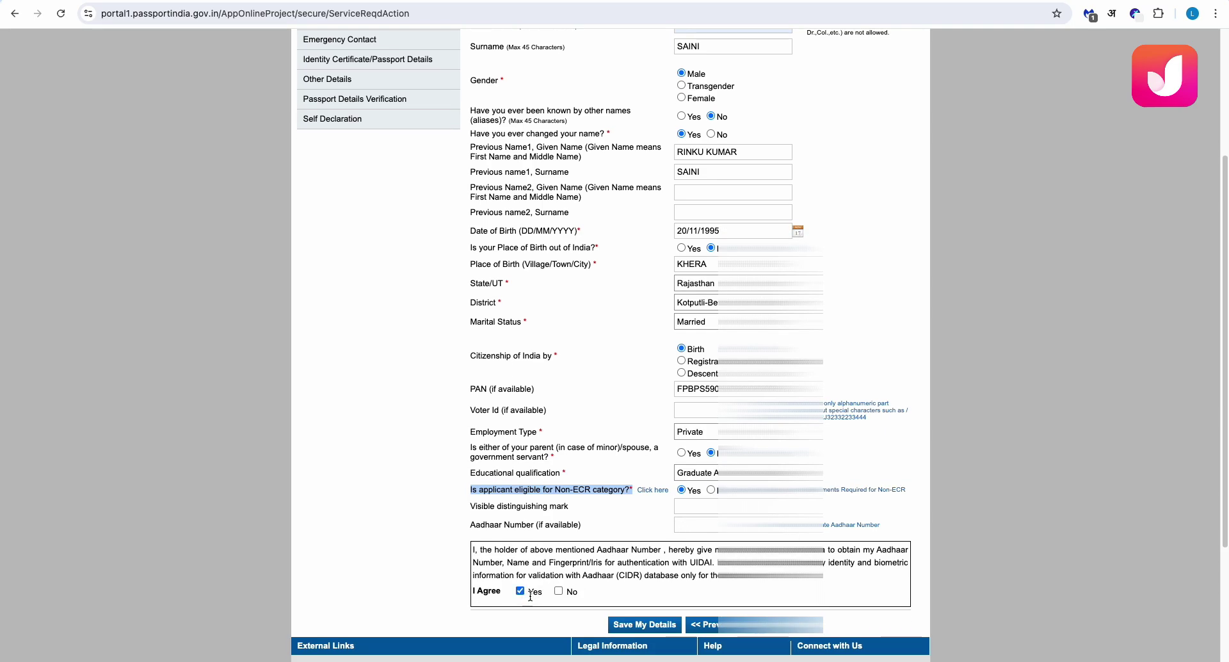
Agree to the Aadhaar consent, enter the Aadhaar number, and submit the applicant details
click(639, 622)
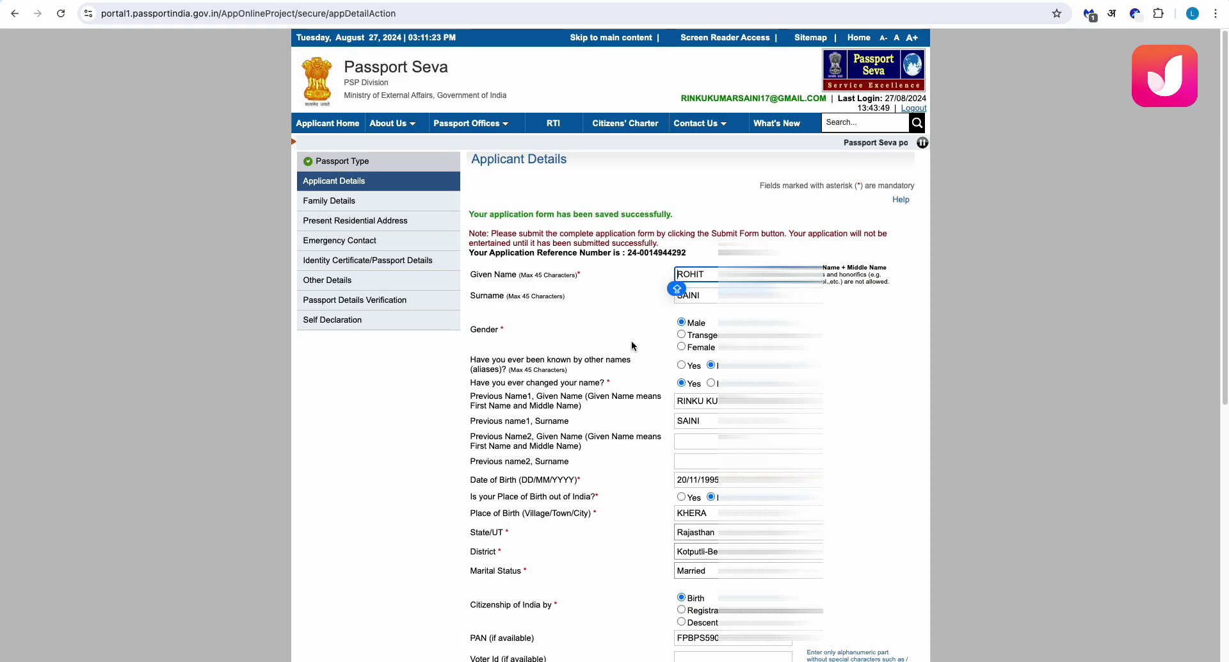
scroll(681, 248, down, 1)
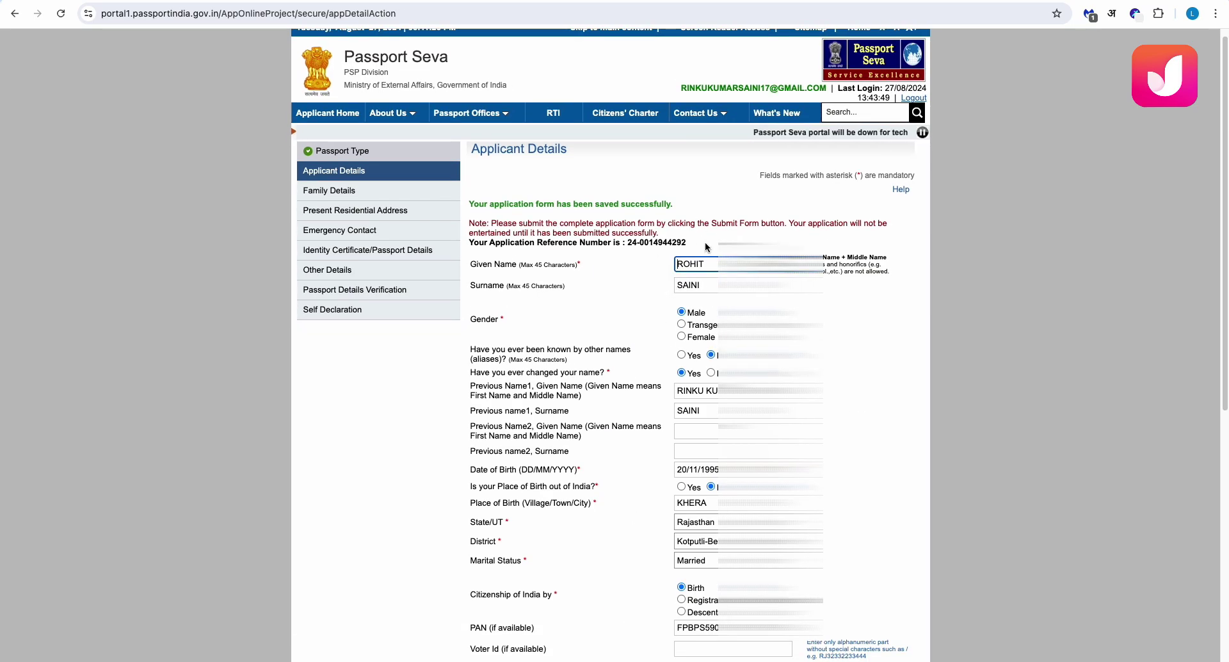
scroll(671, 477, down, 5)
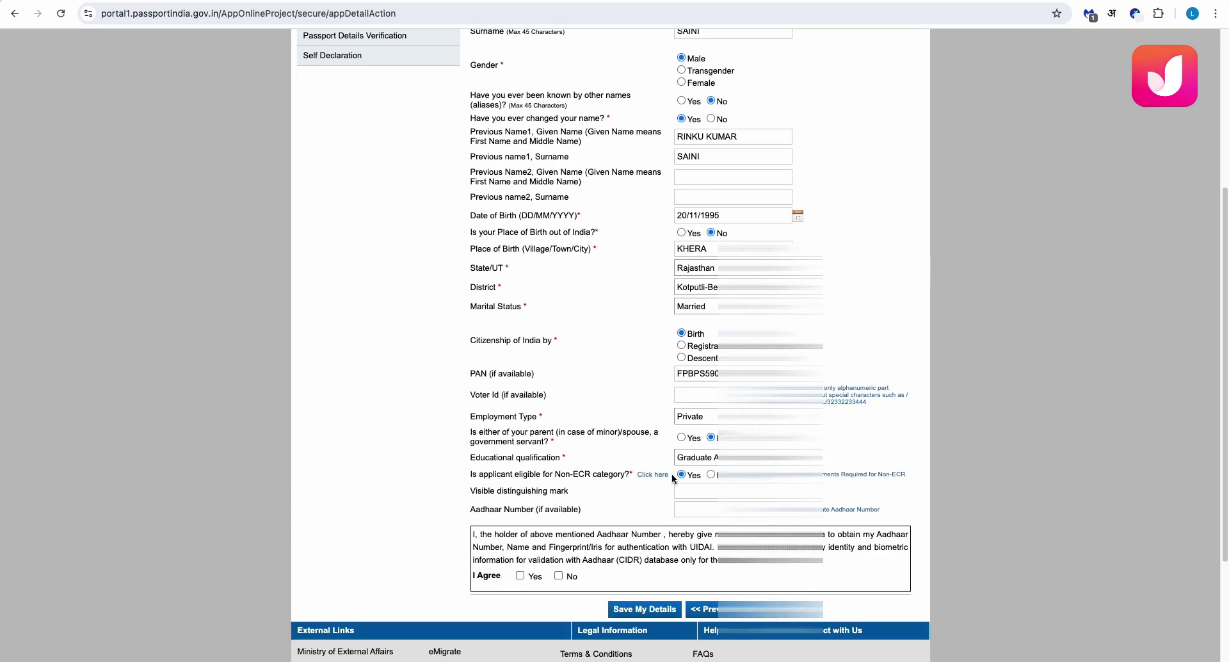
scroll(671, 478, down, 1)
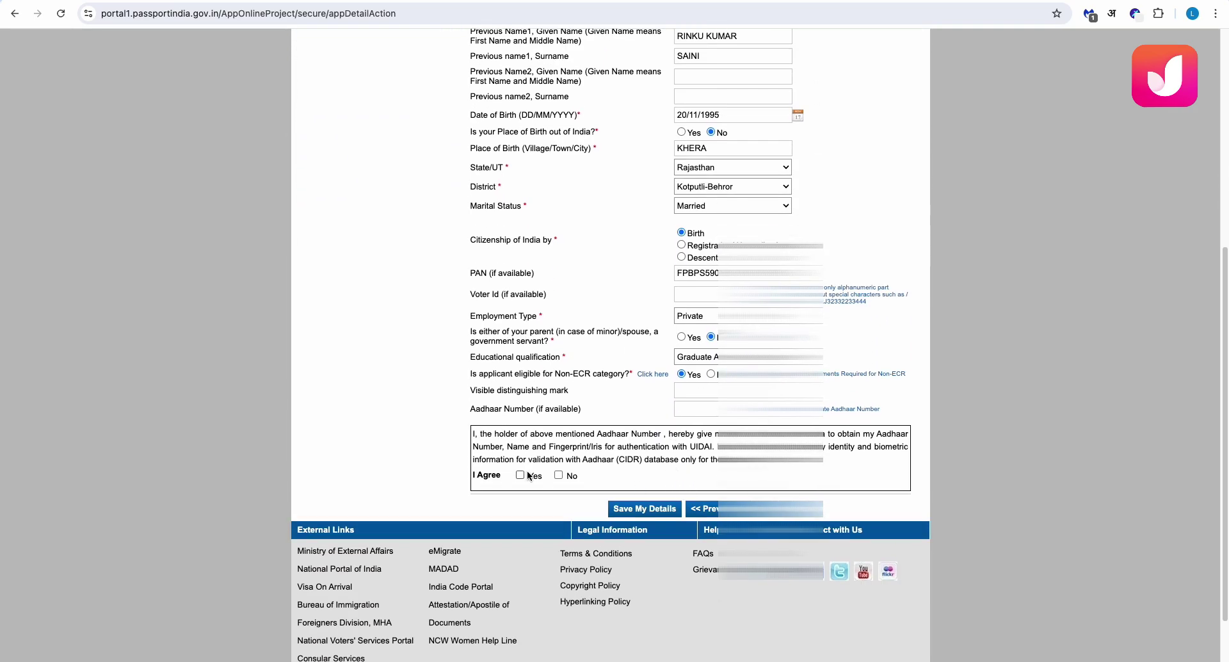
click(472, 297)
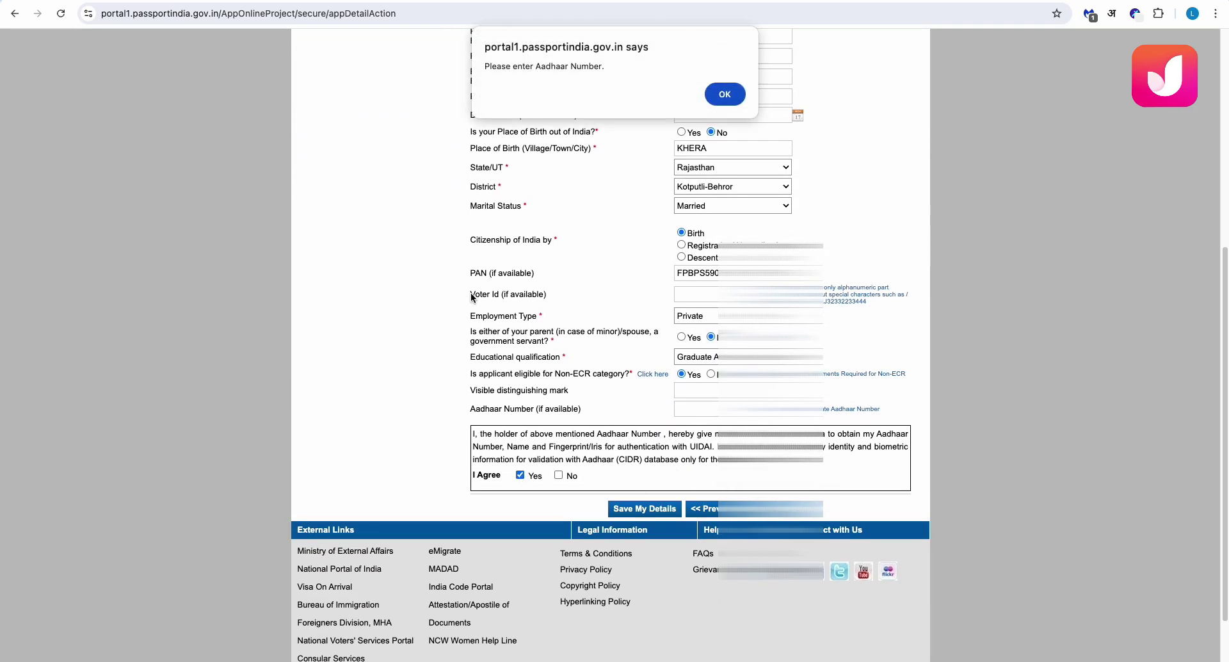
click(724, 96)
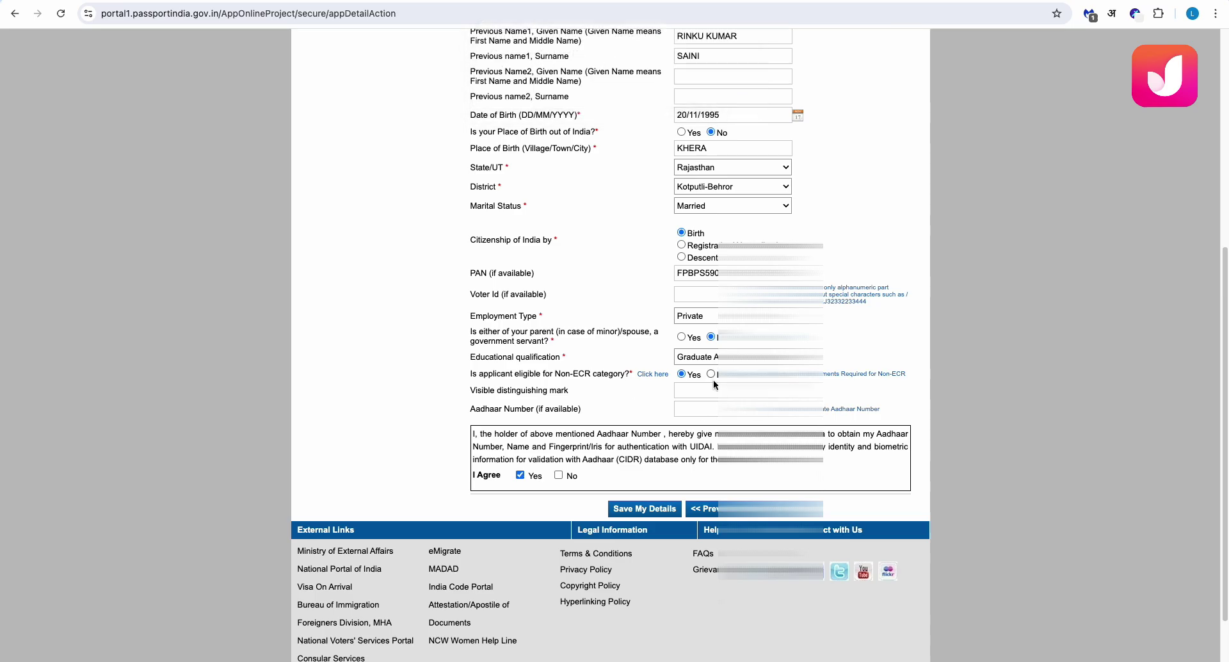
click(699, 408)
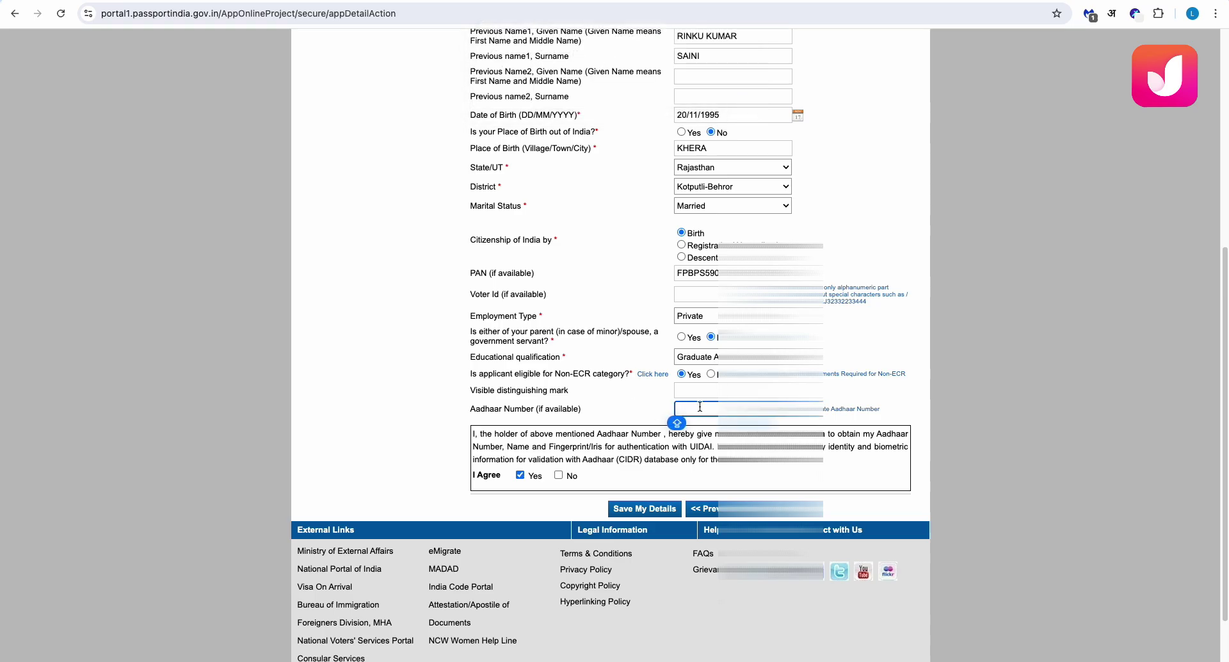
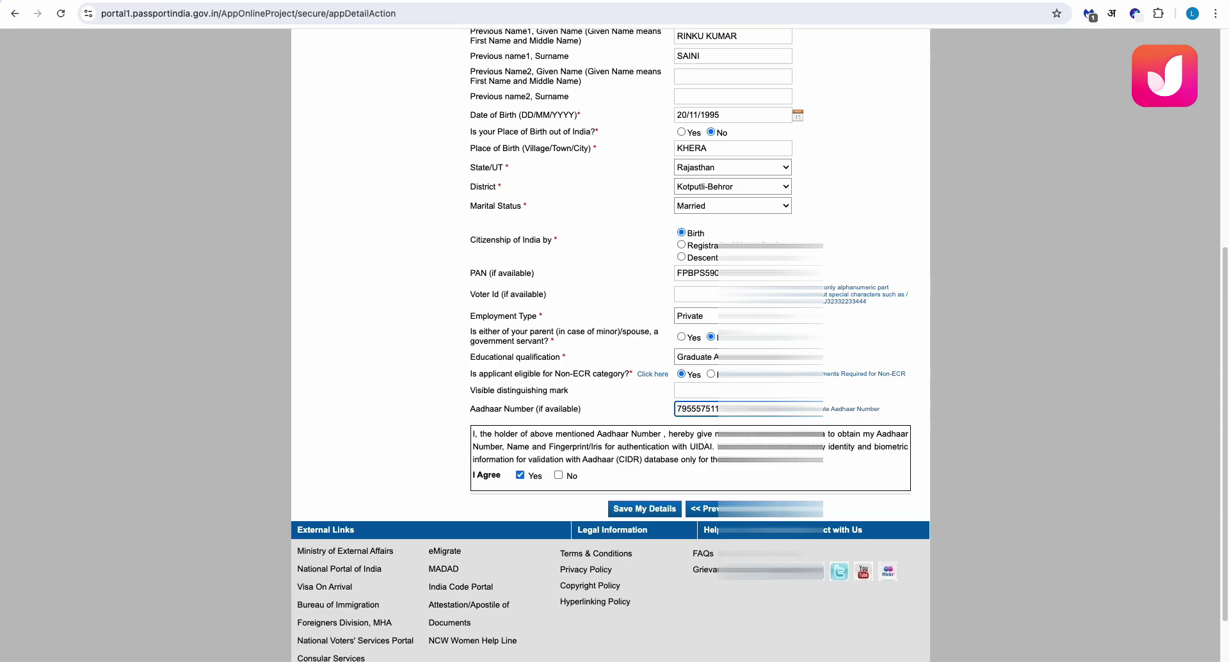
key(Return)
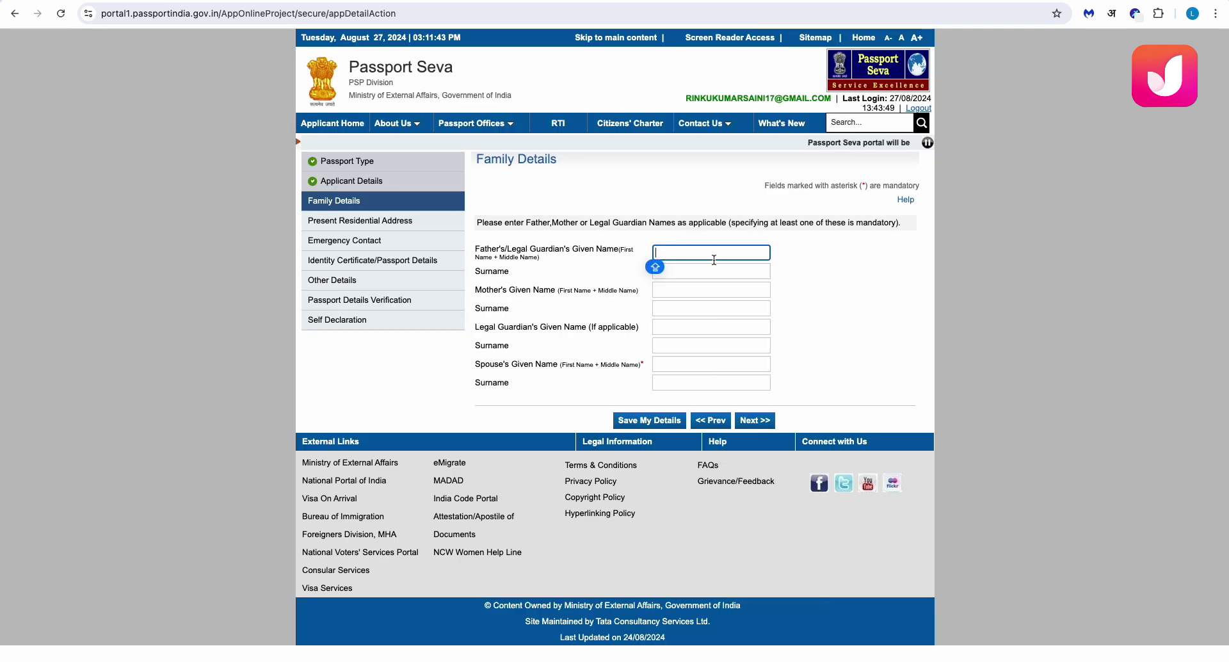
Enter the father's and mother's given names and surnames
text(RO)
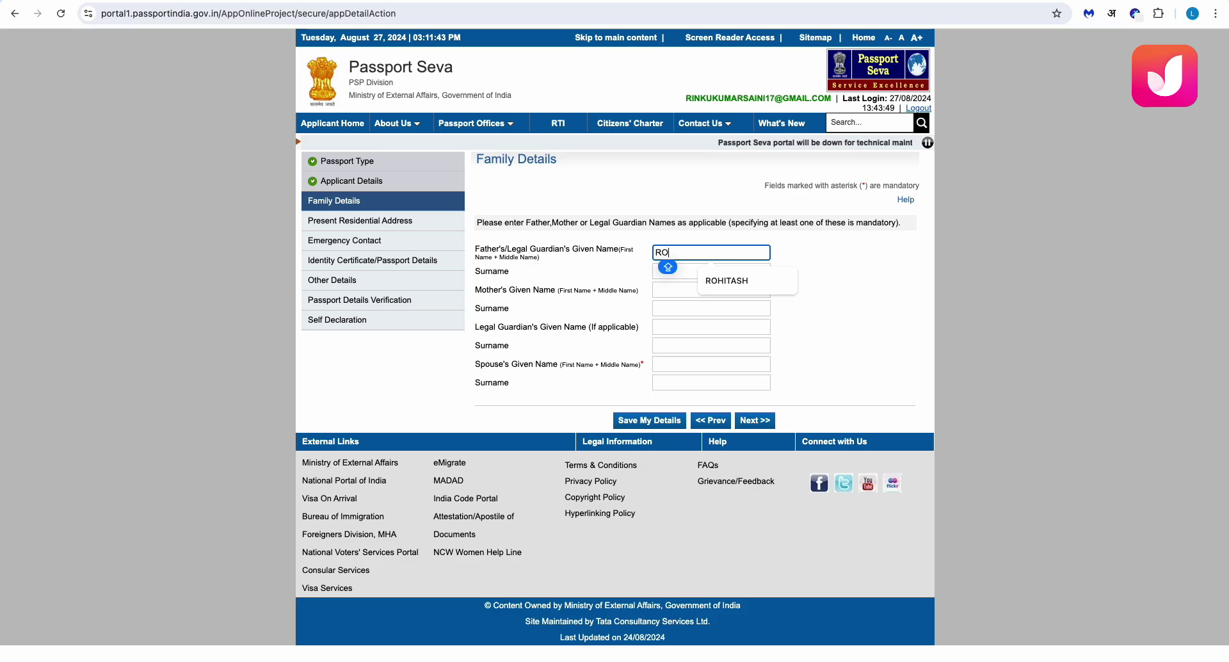
click(751, 283)
click(686, 274)
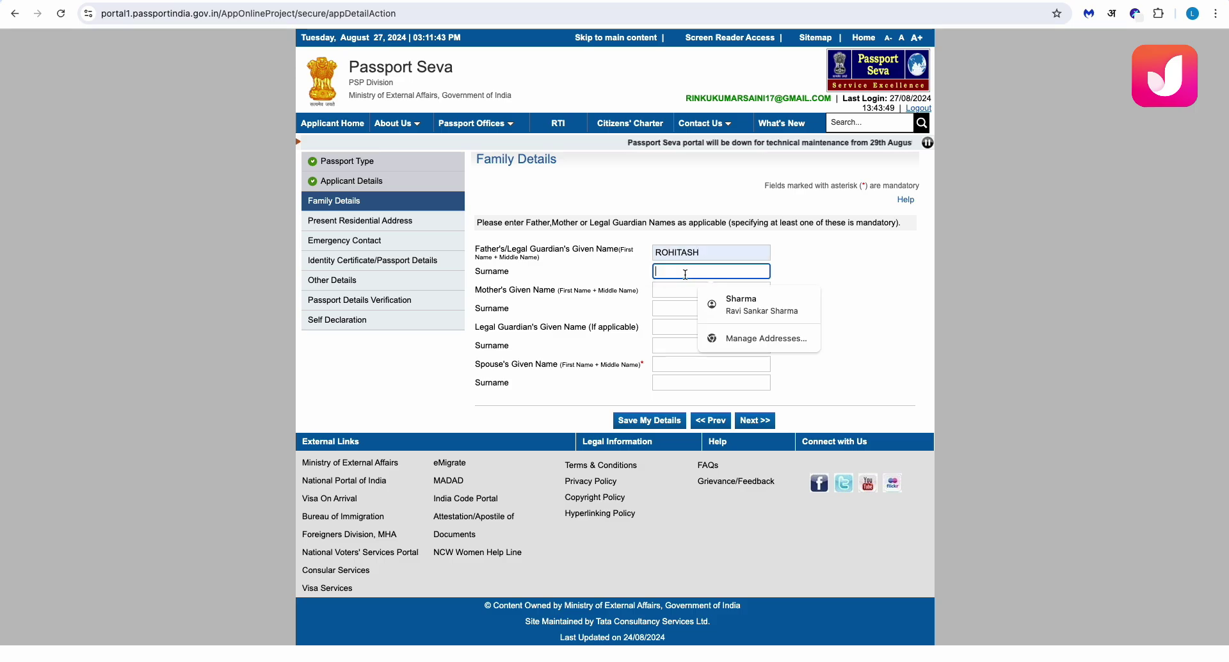
key(Tab)
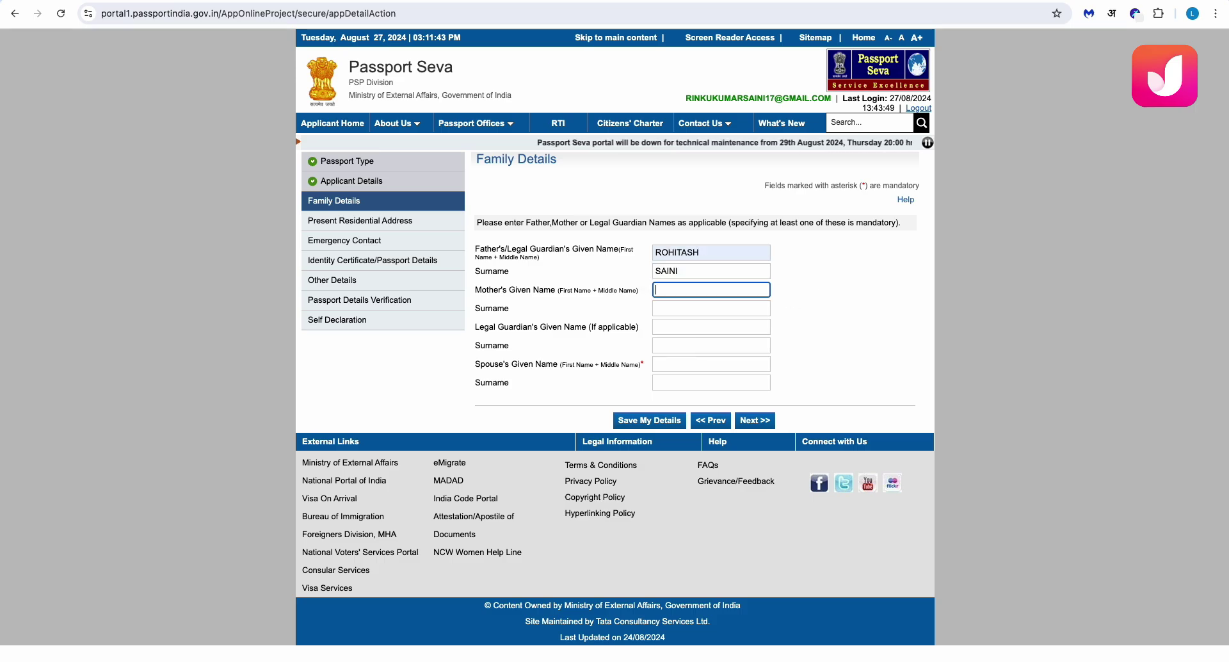
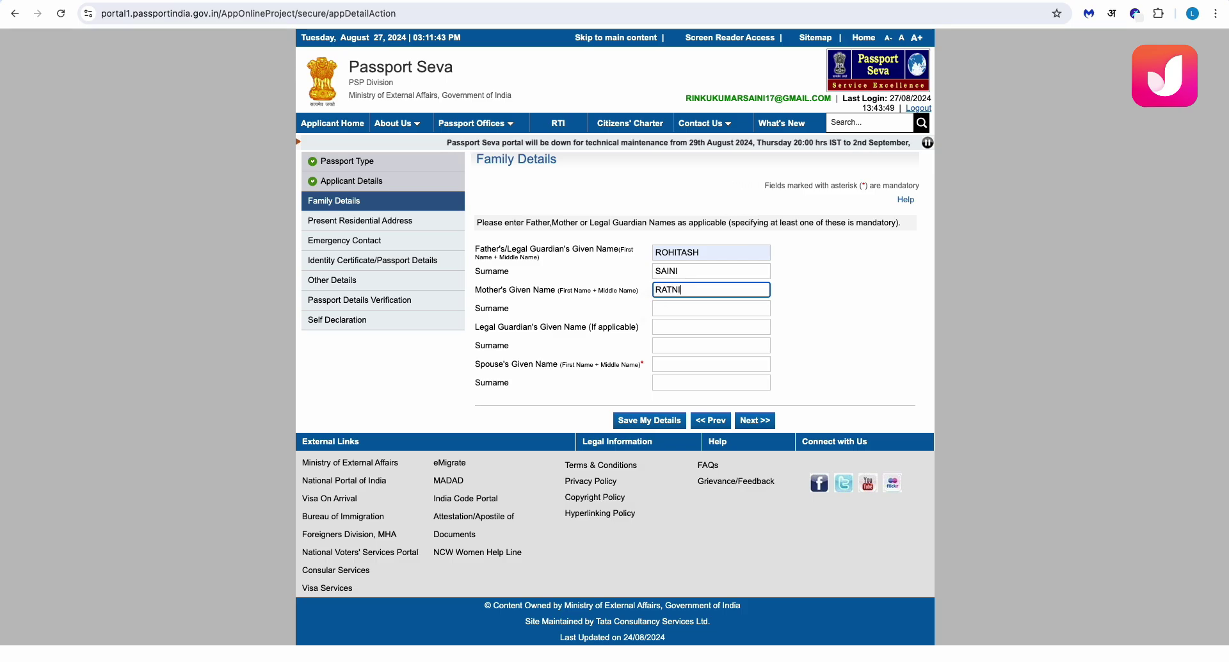
key(Tab)
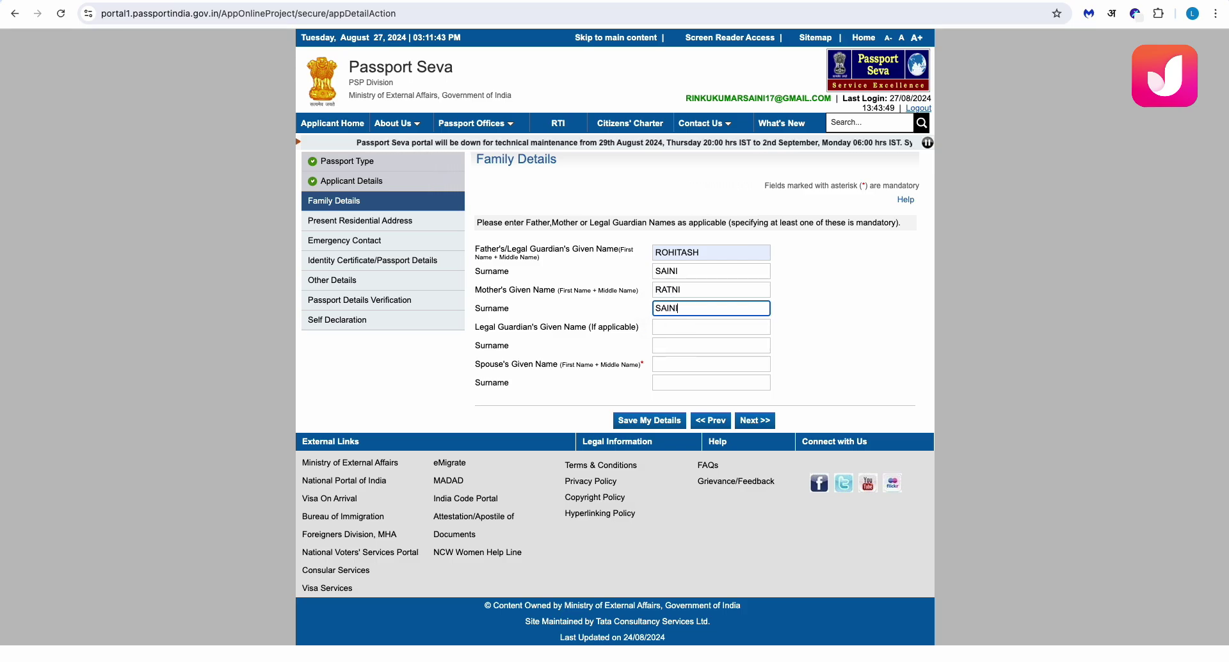
Enter the spouse's given name and surname, then save the family details
key(Tab)
key(Tab)
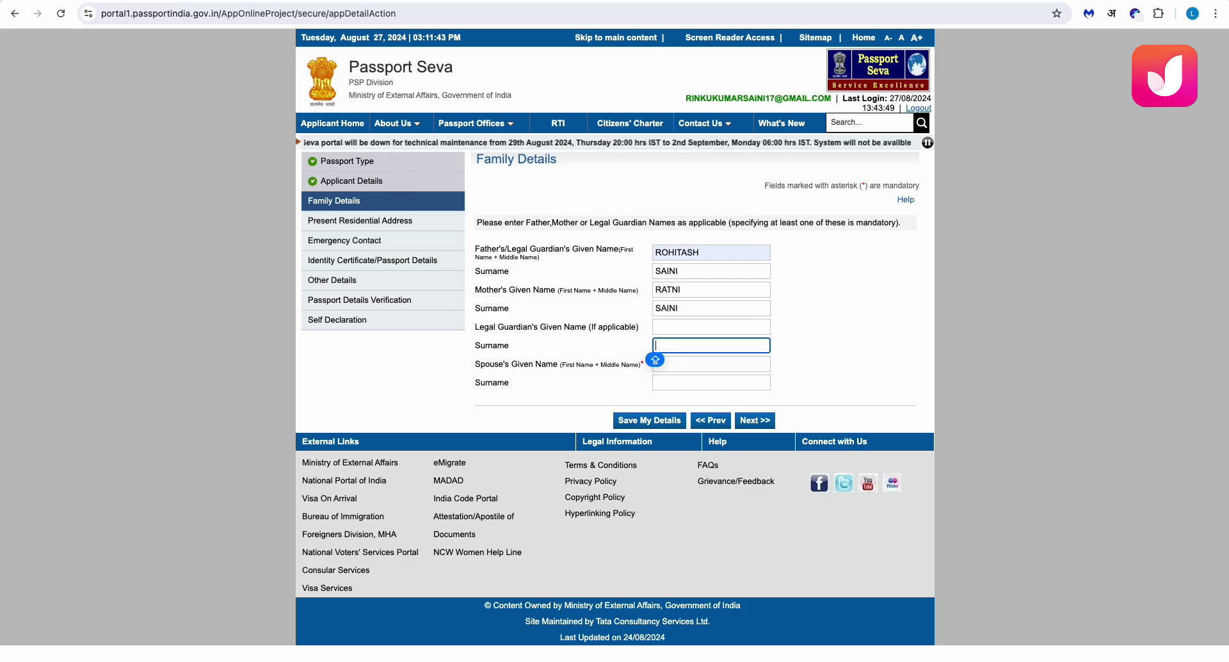
key(Tab)
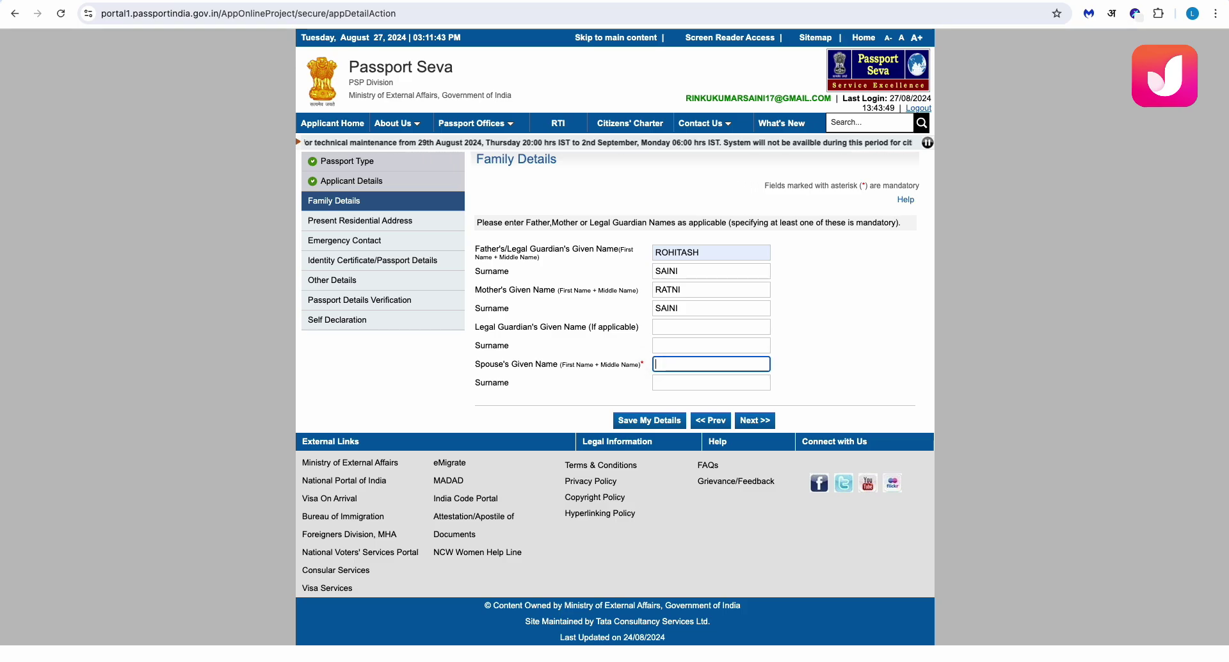
key(Caps_Lock)
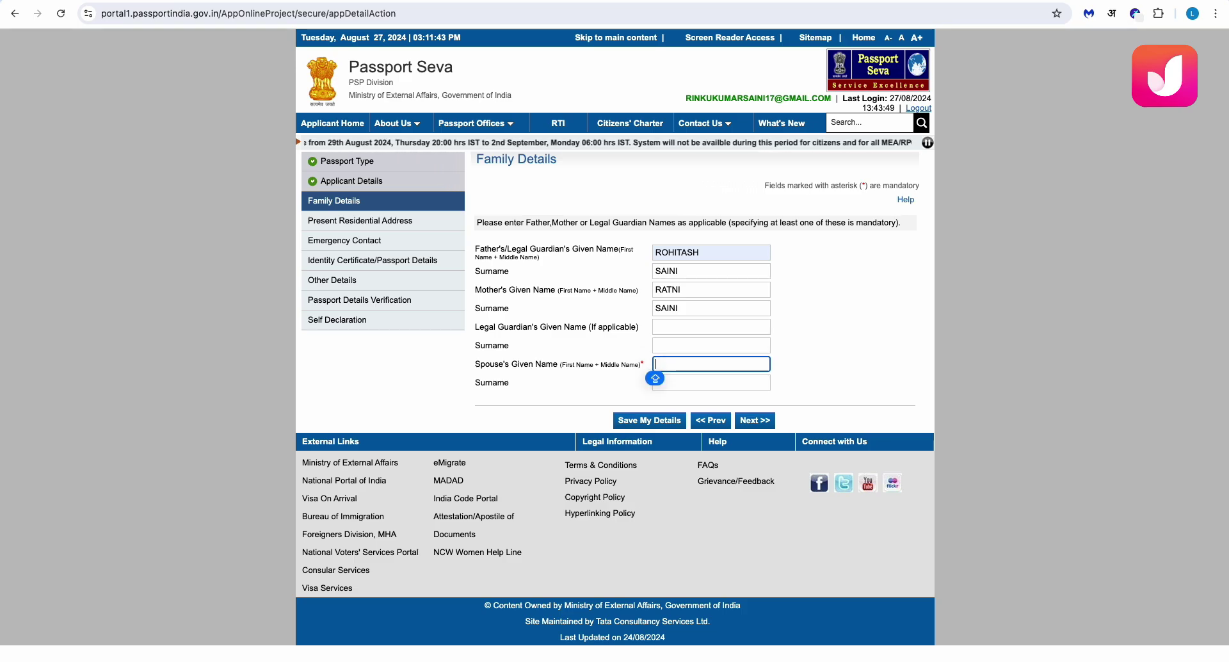
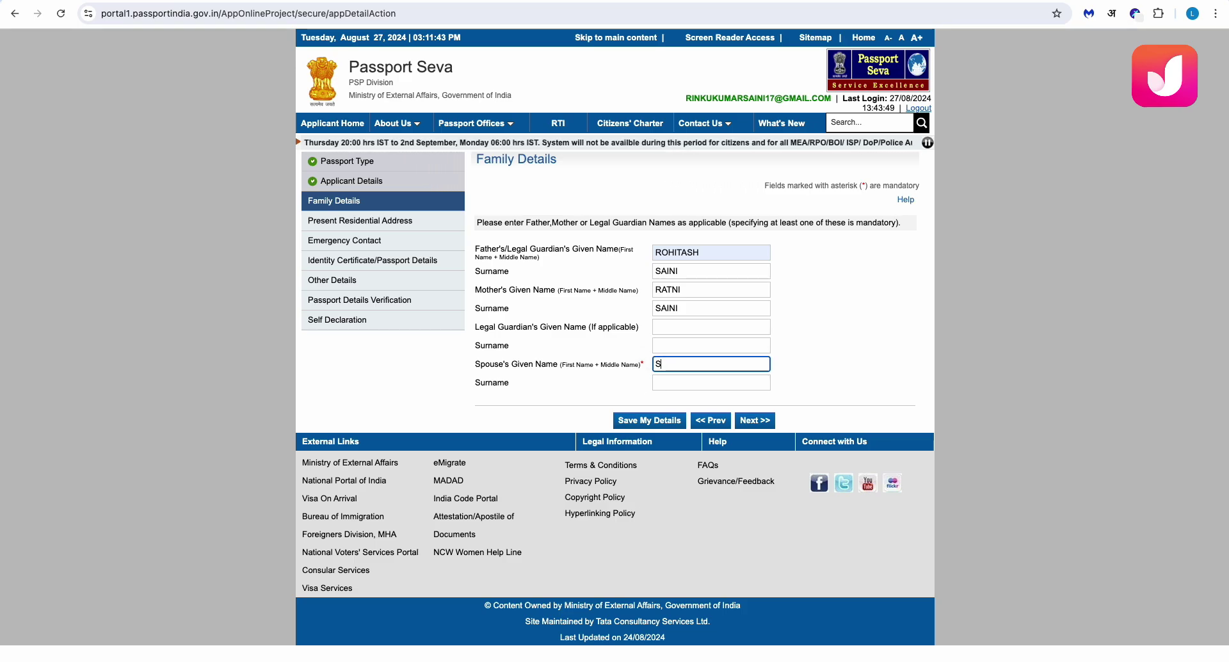
key(Tab)
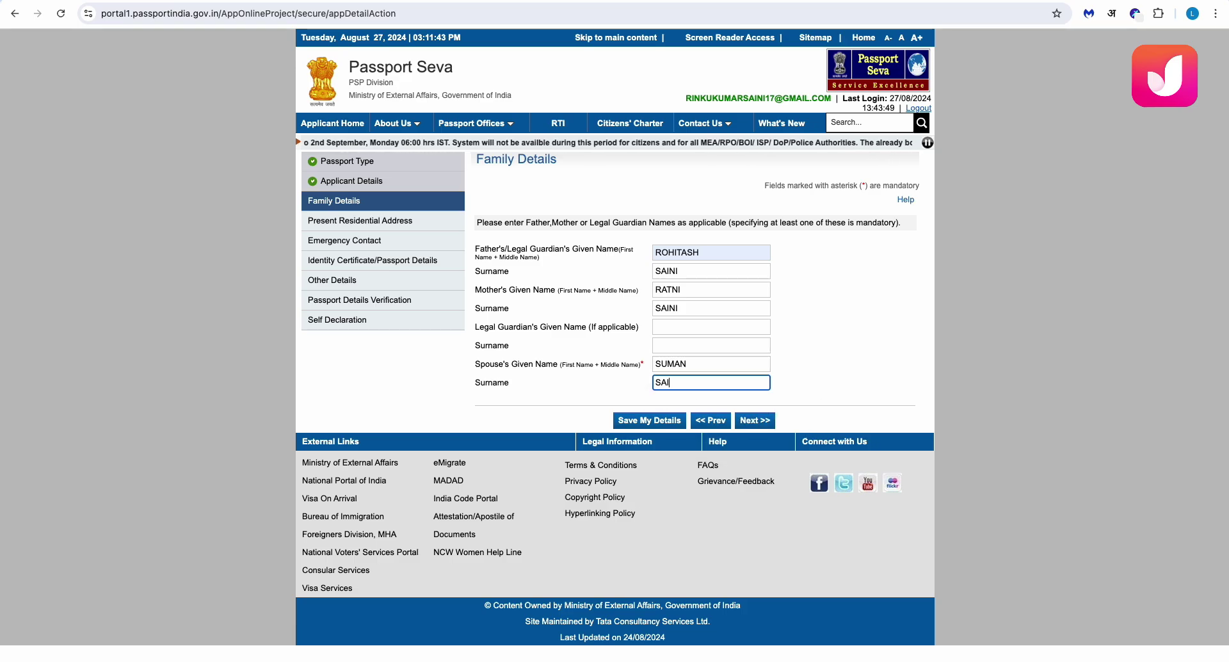
key(Caps_Lock)
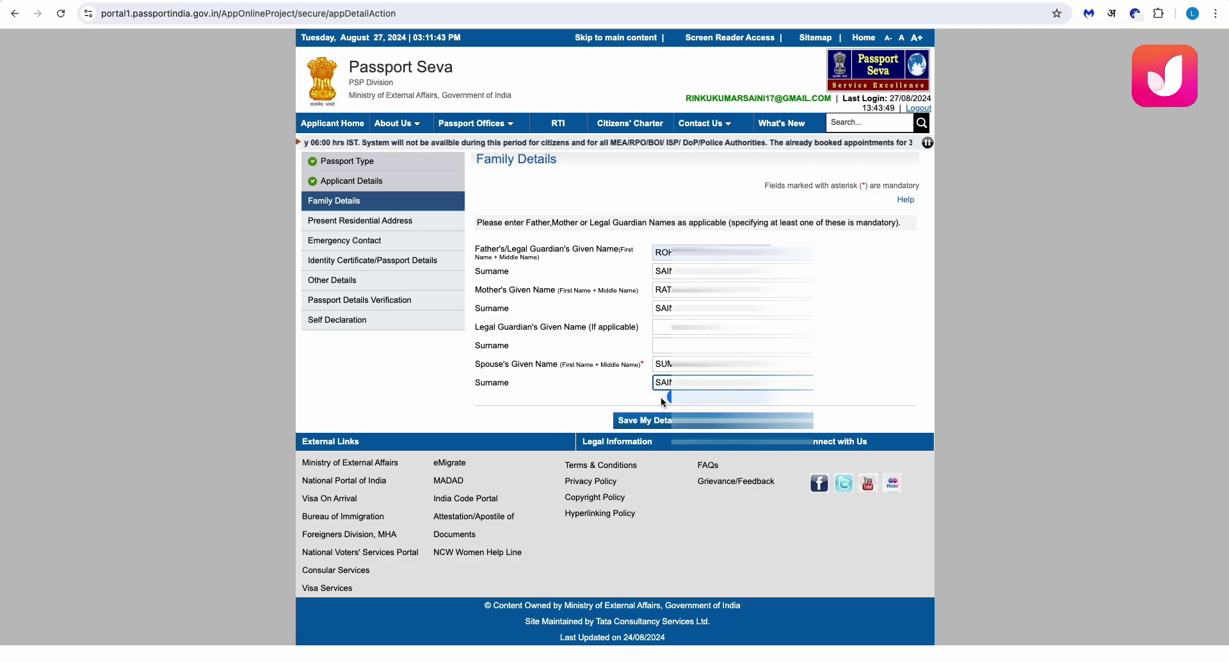
click(645, 420)
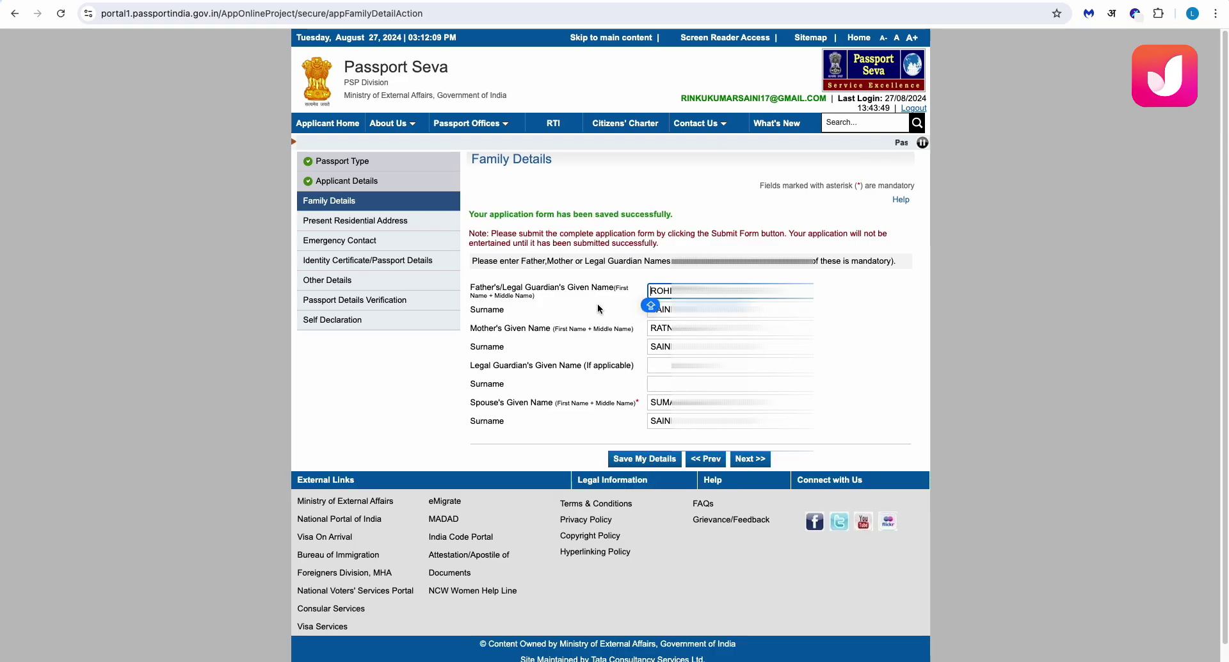
Go to Present Residential Address and enter the house number and street
click(745, 460)
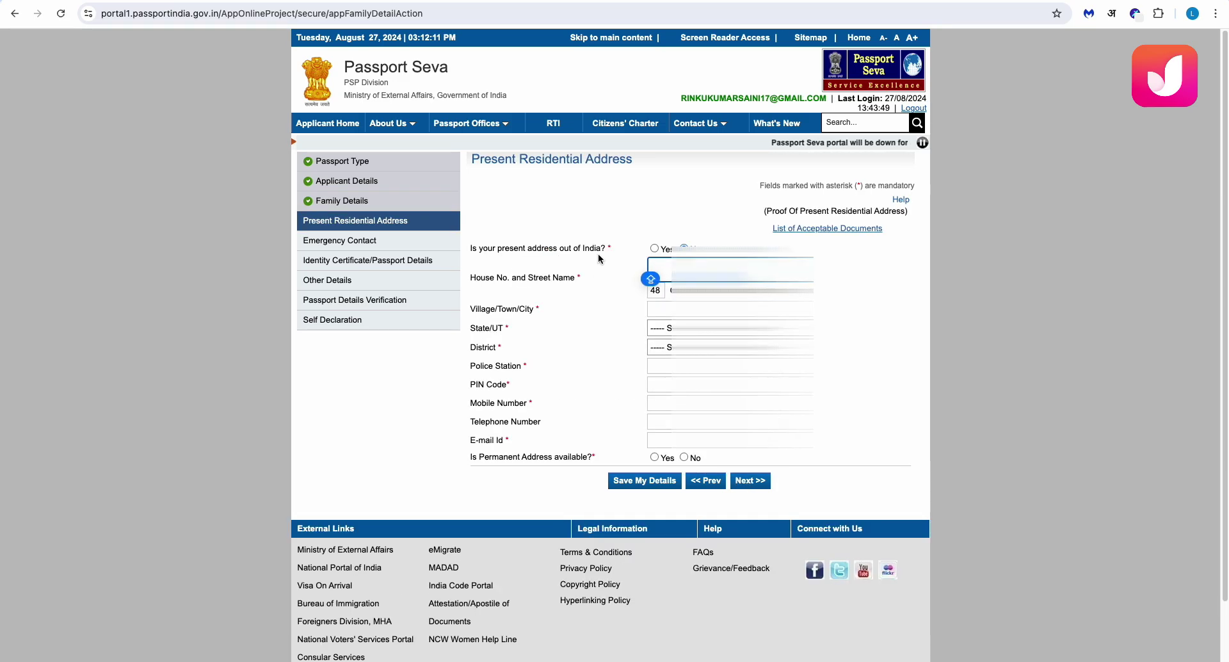
click(670, 267)
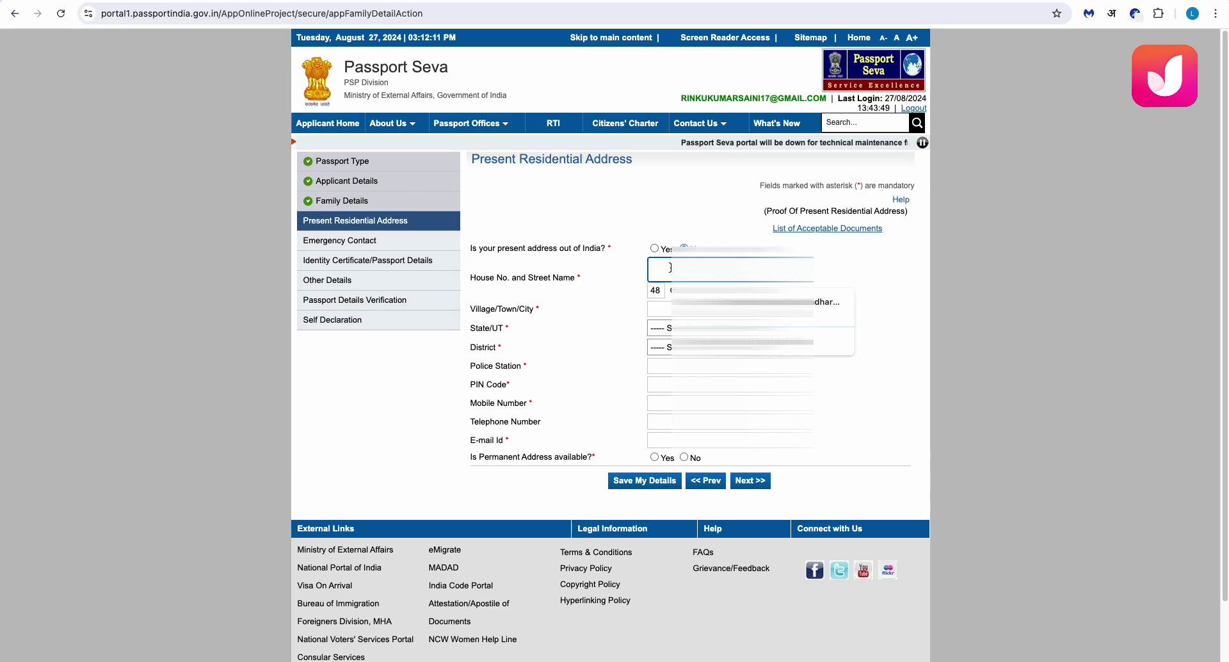
key(Caps_Lock)
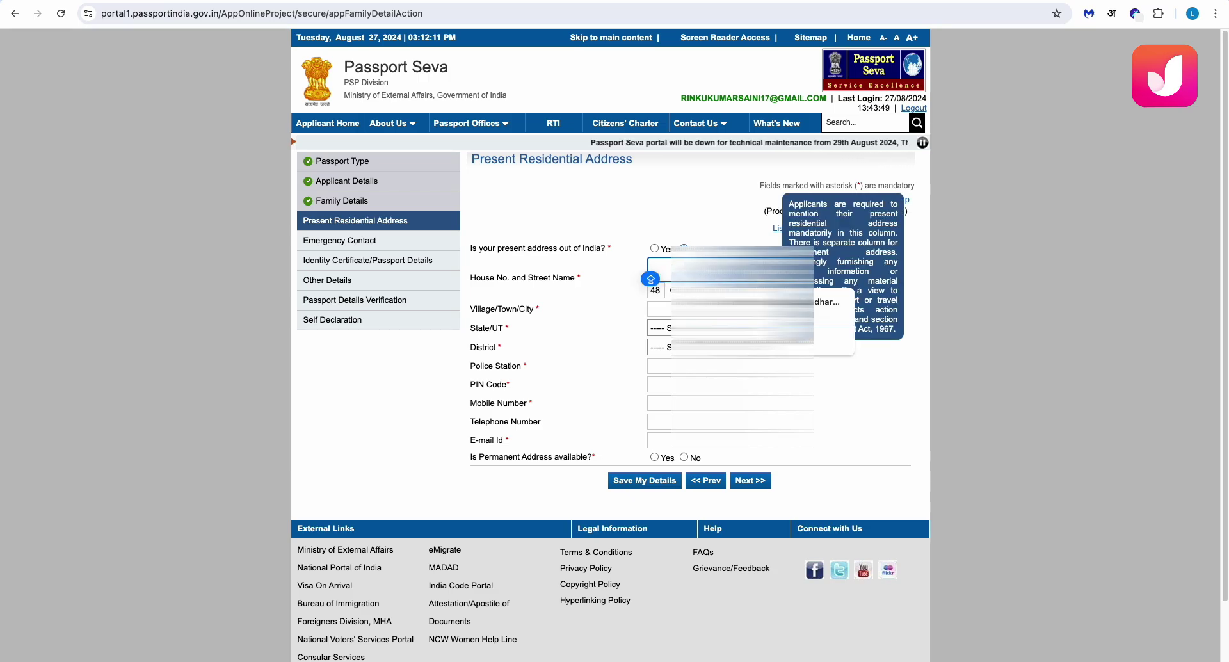
text(WARD)
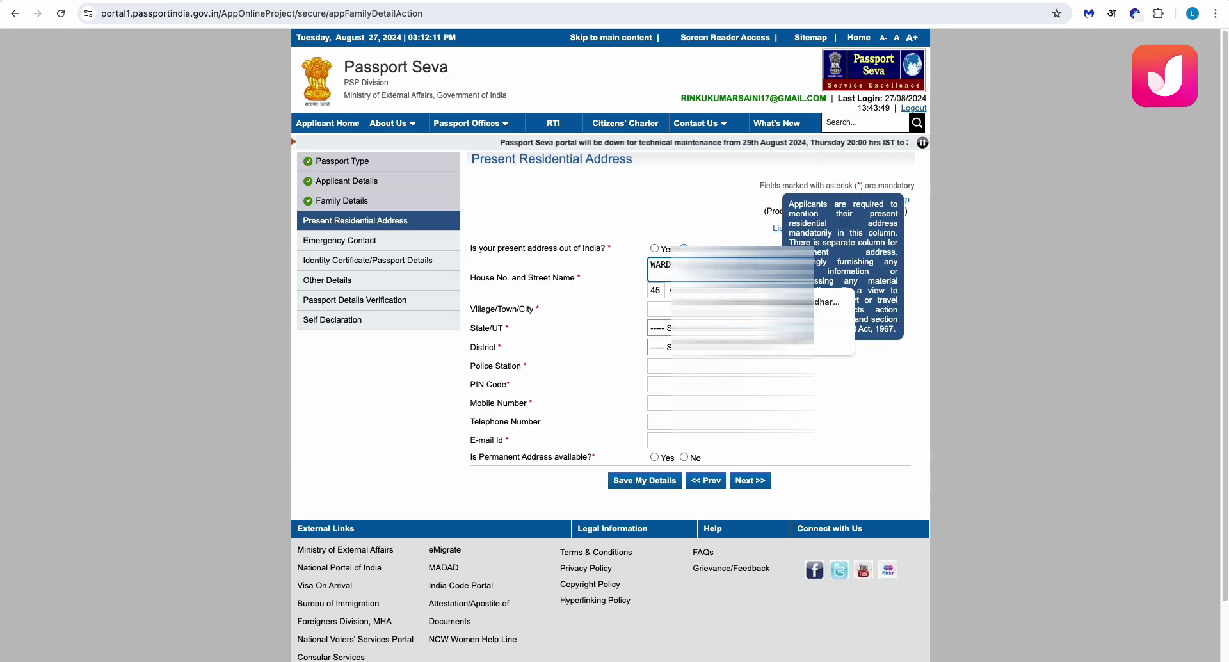
text( NO)
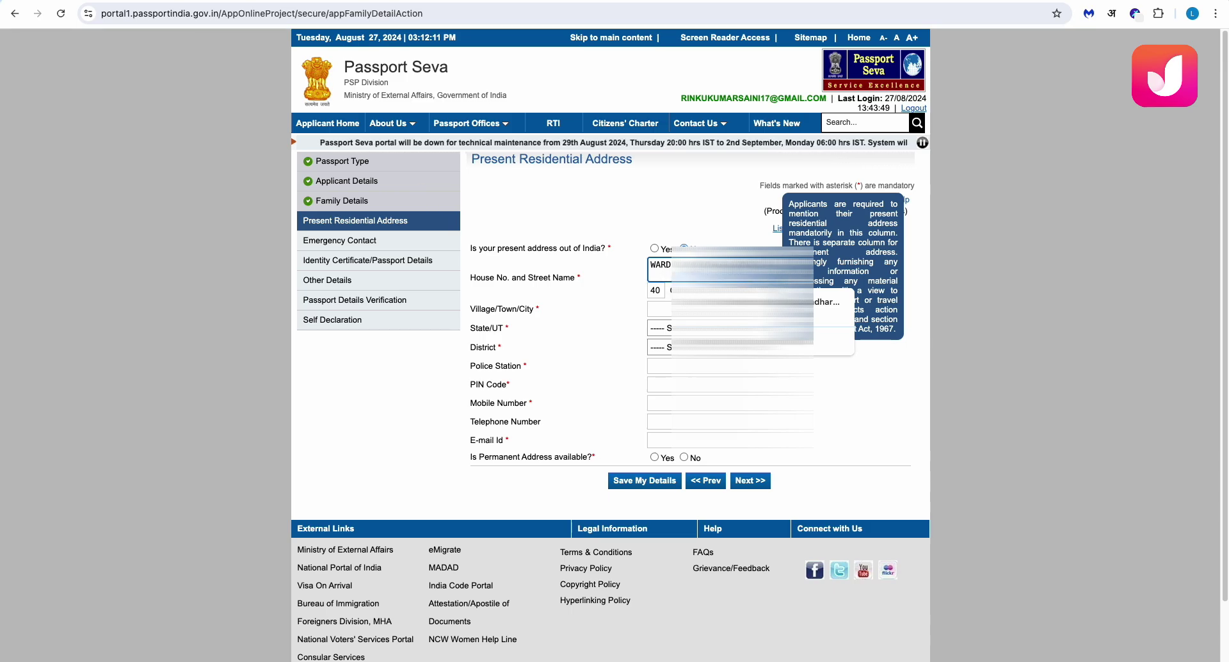
text( 1)
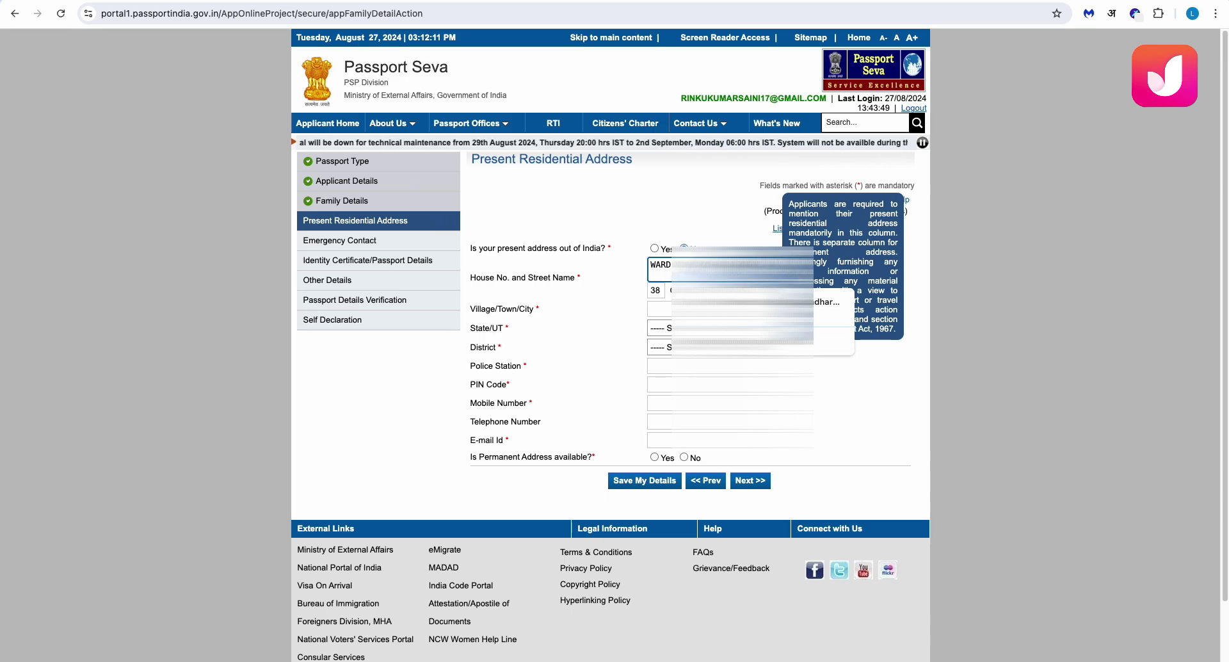
key(BackSpace)
text(abc)
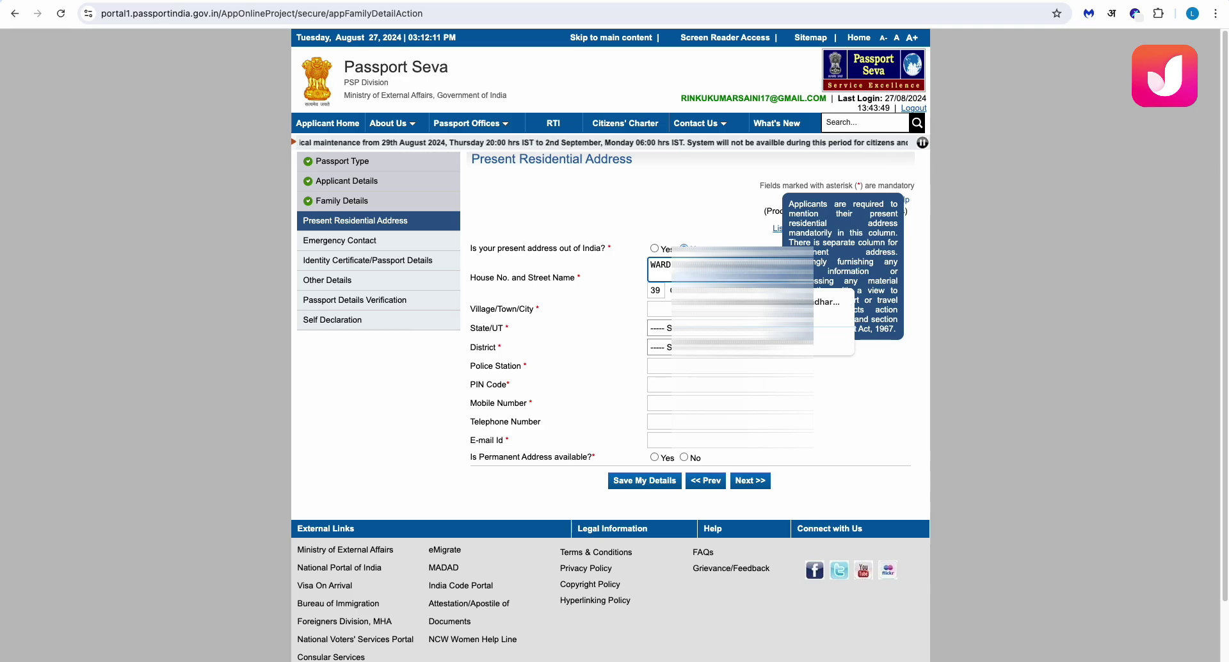
text(ab)
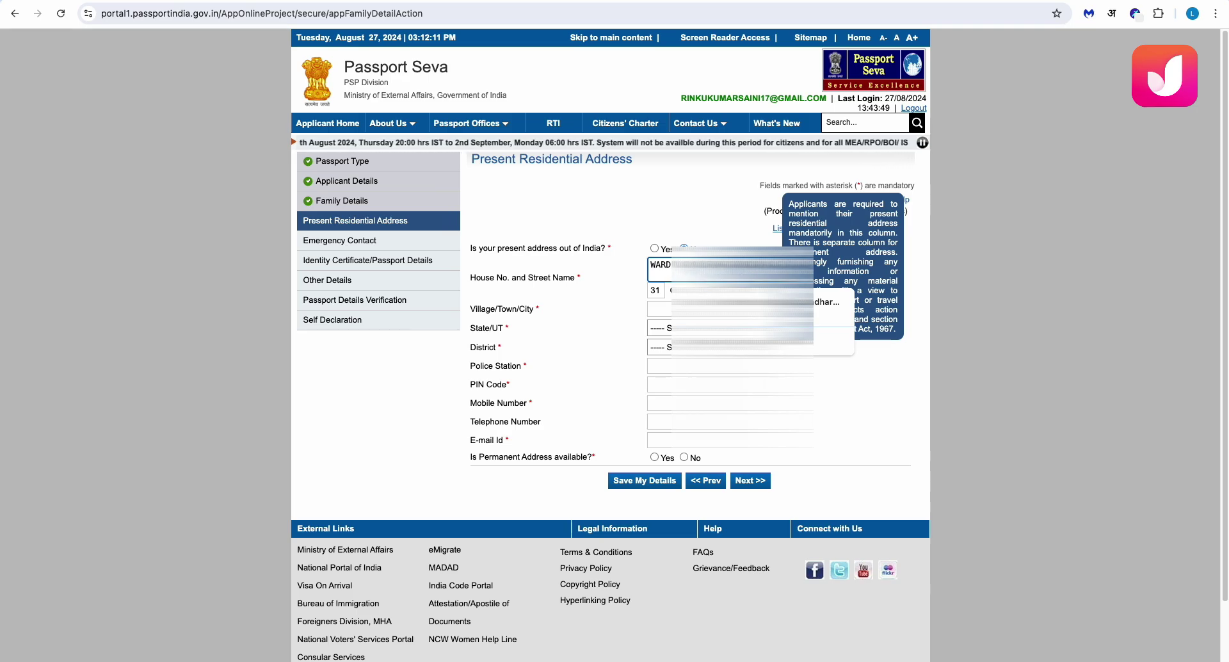
text(A)
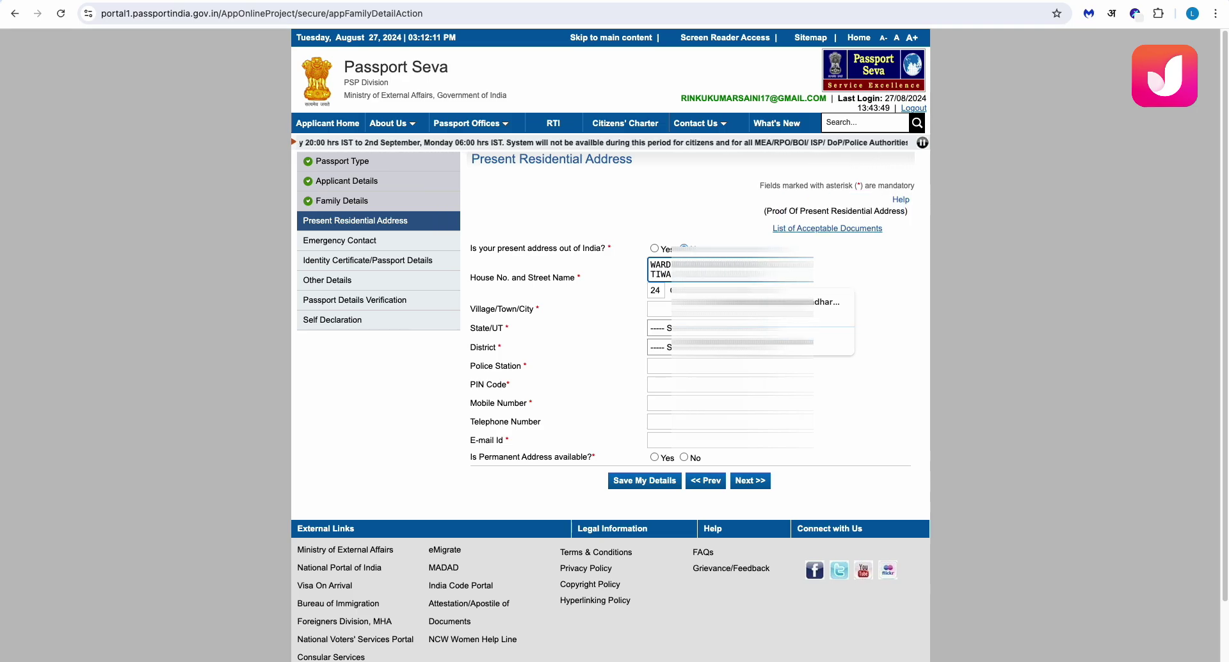
text(RIab)
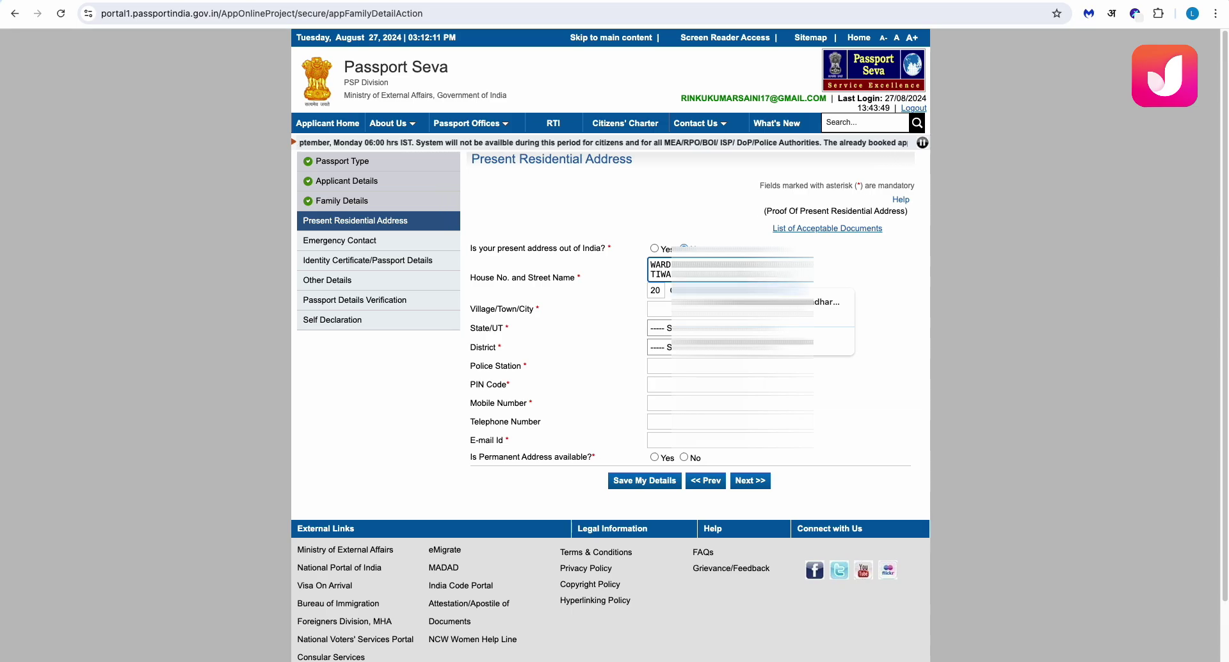
text(ab)
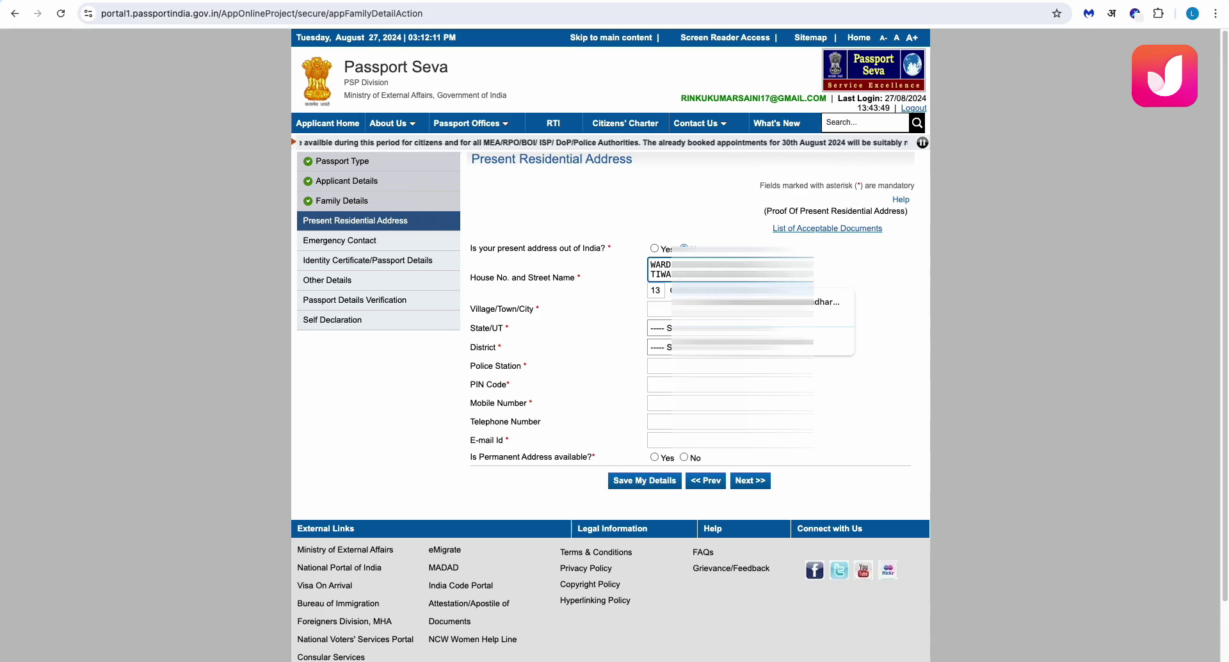
Fill in the village/town/city, state and district fields
click(730, 309)
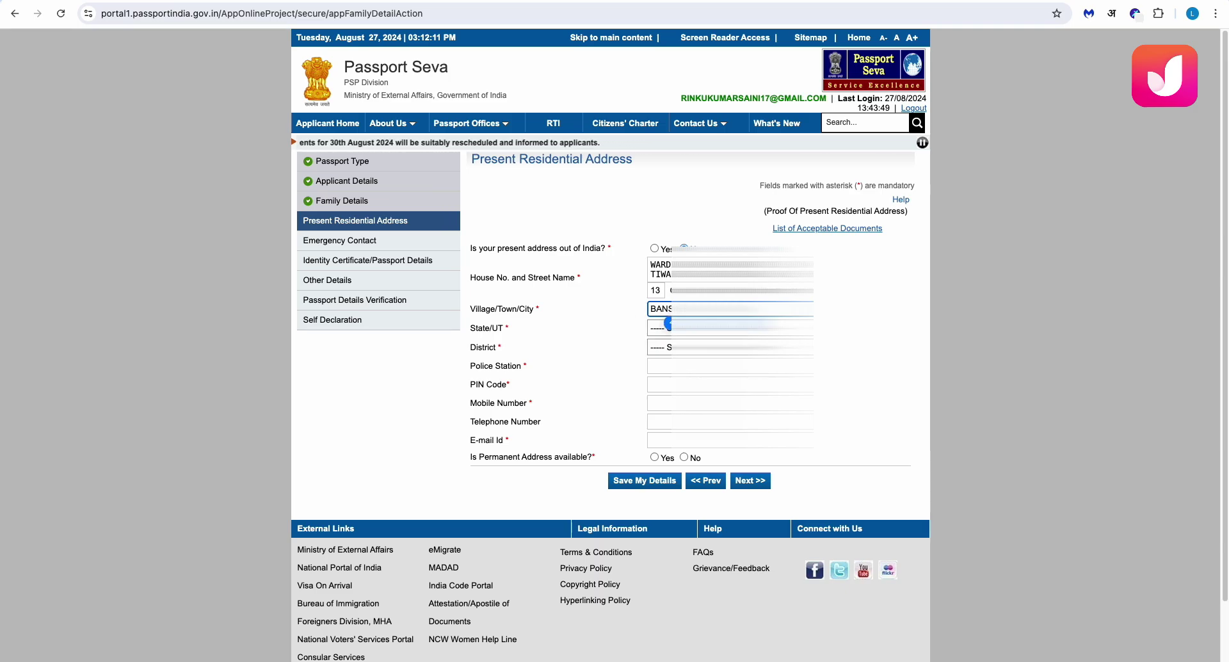
key(Tab)
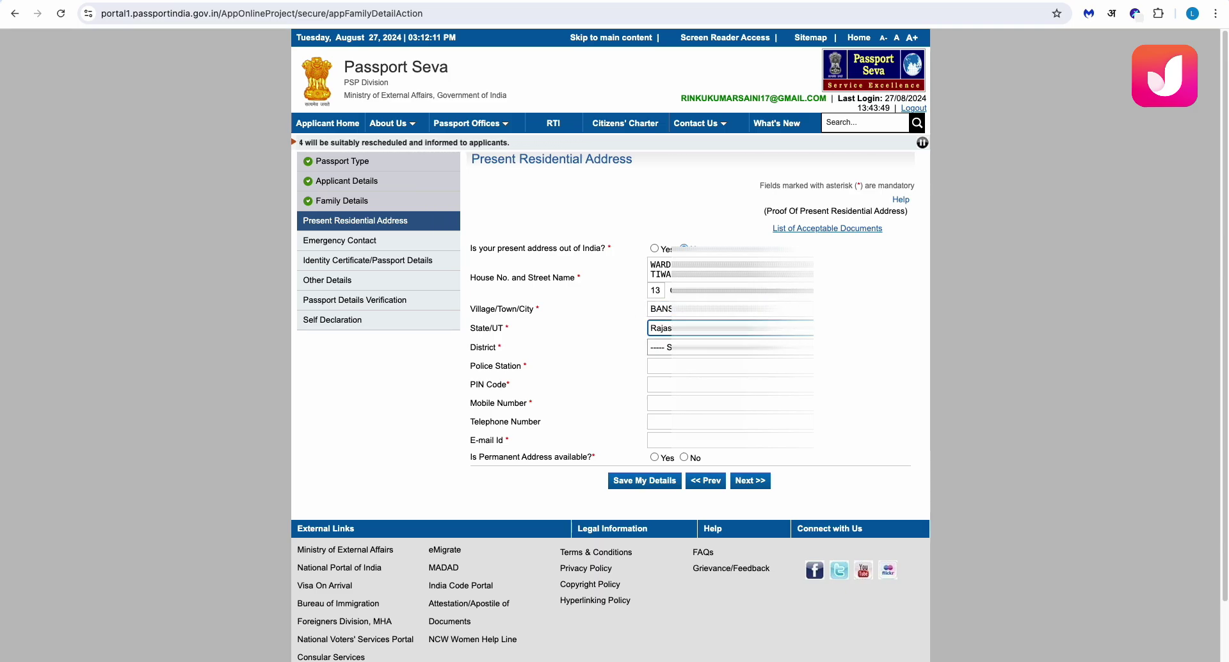
key(Tab)
text(kota)
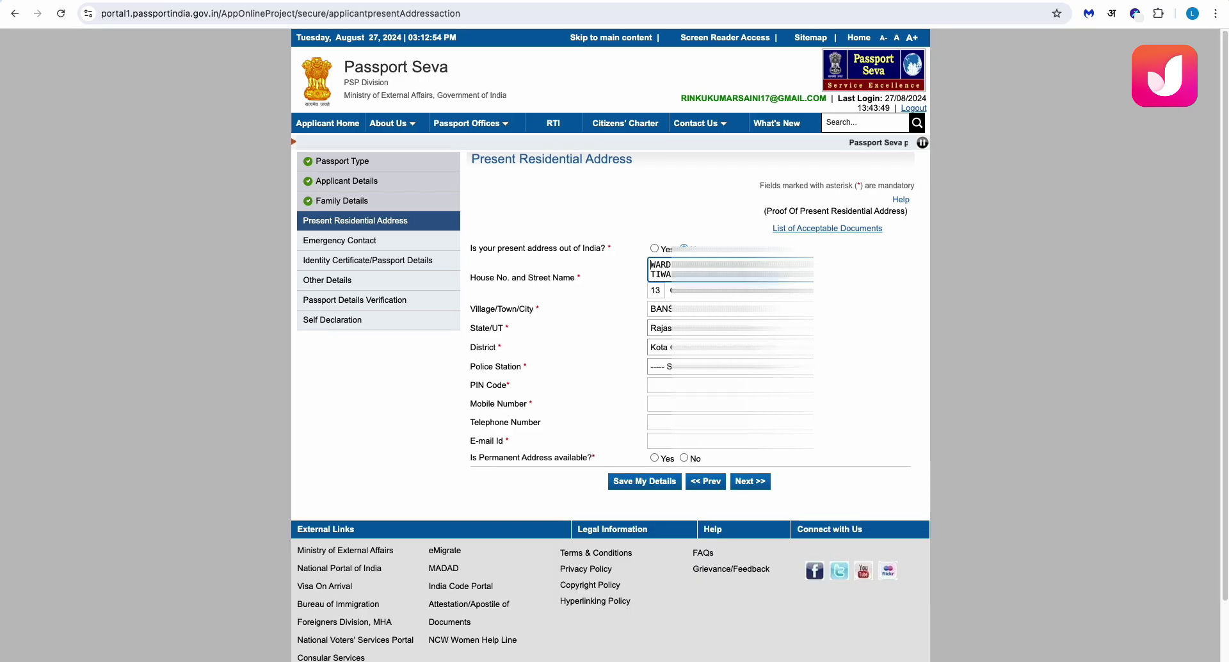
Choose the district and police station, and enter the PIN code
click(730, 347)
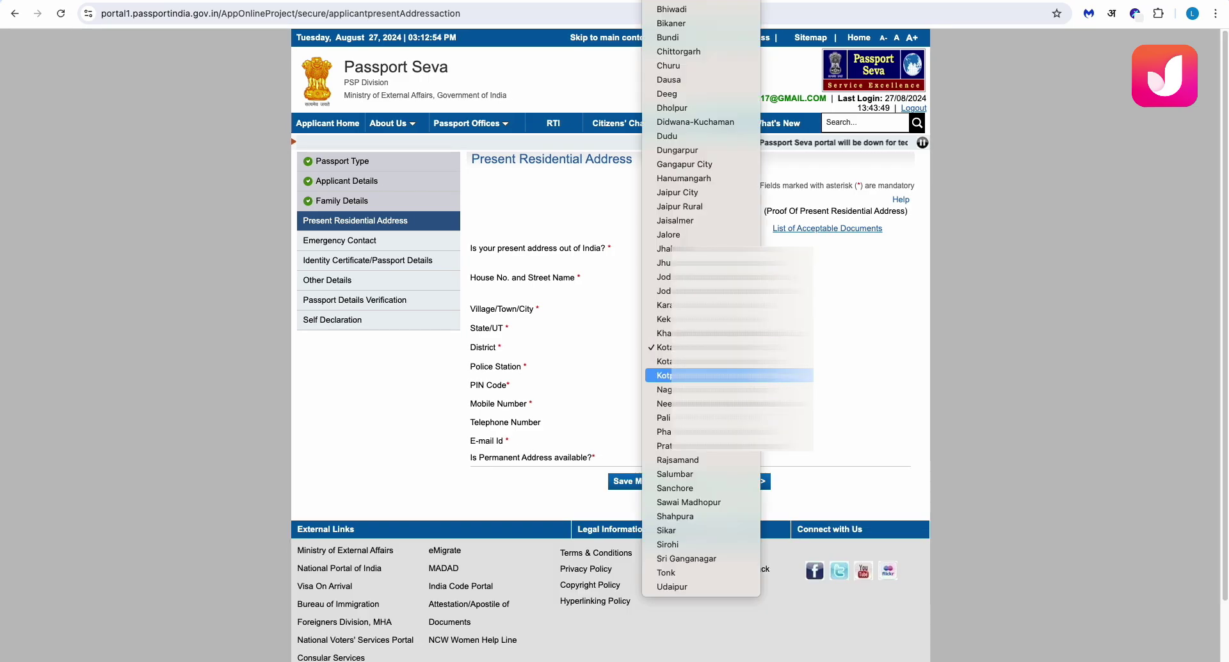
click(688, 357)
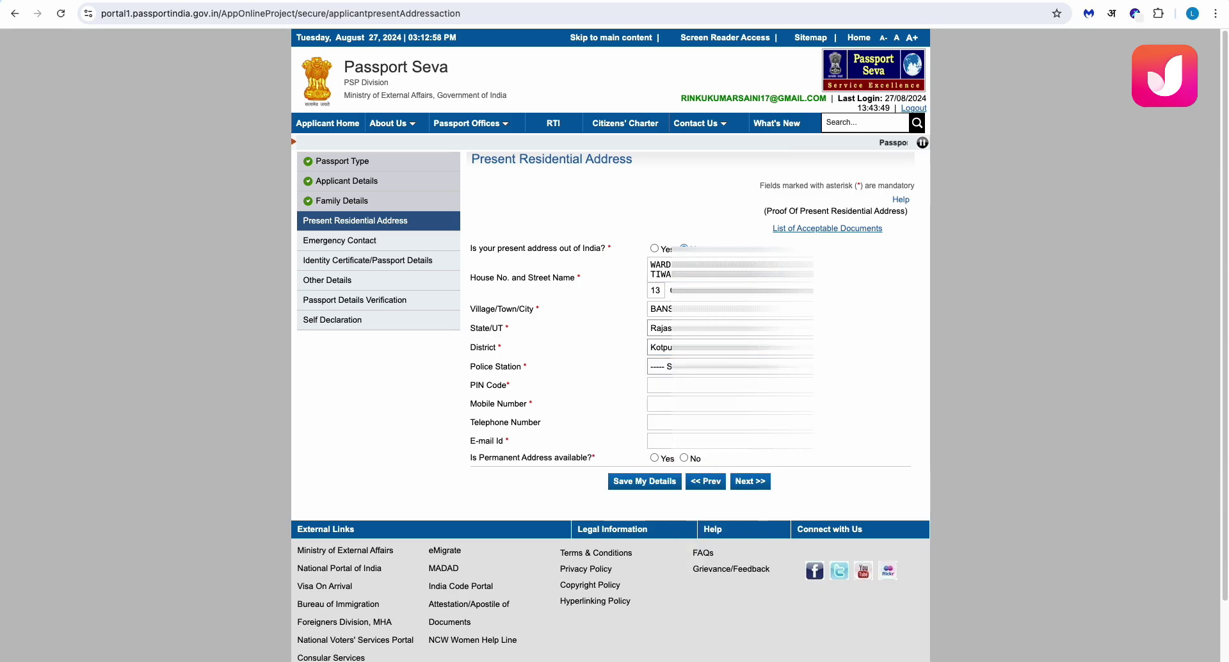
click(730, 366)
click(663, 380)
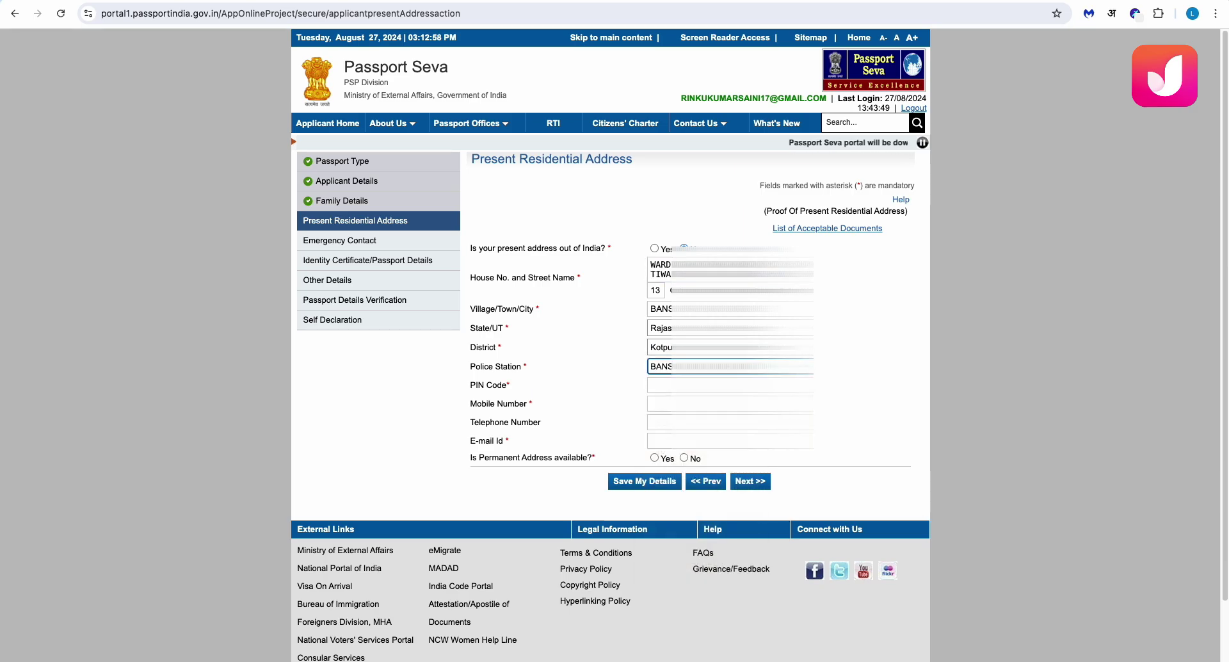
click(730, 384)
text(3014)
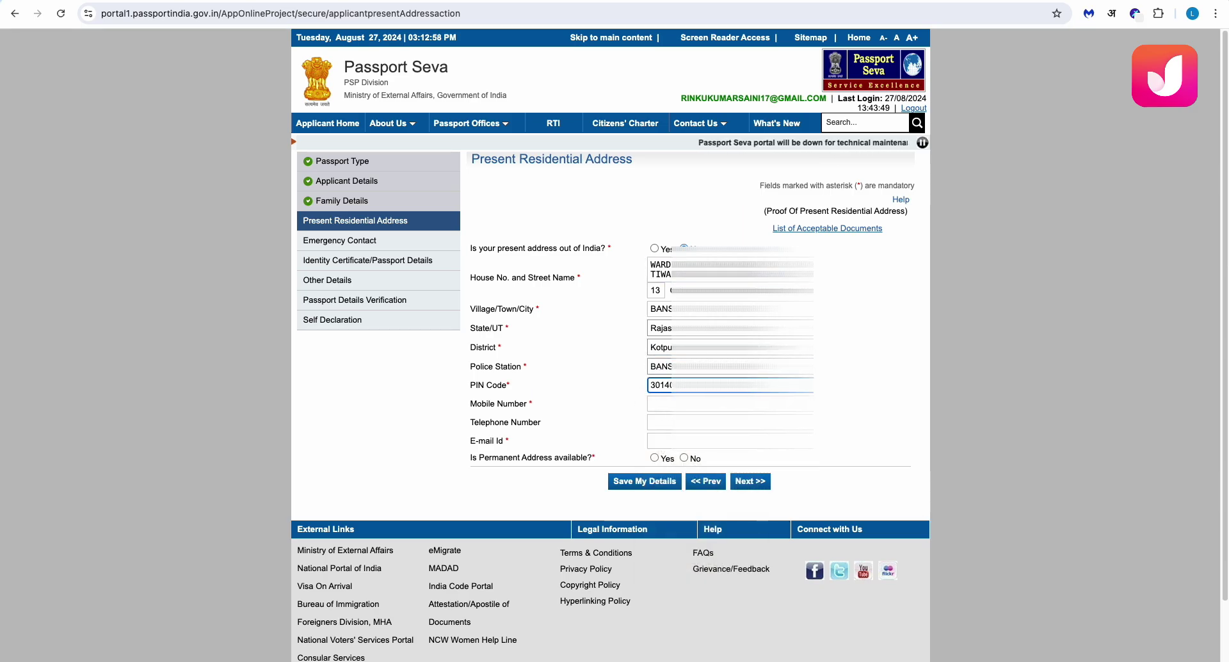
Enter the applicant's mobile number and e-mail address
click(662, 403)
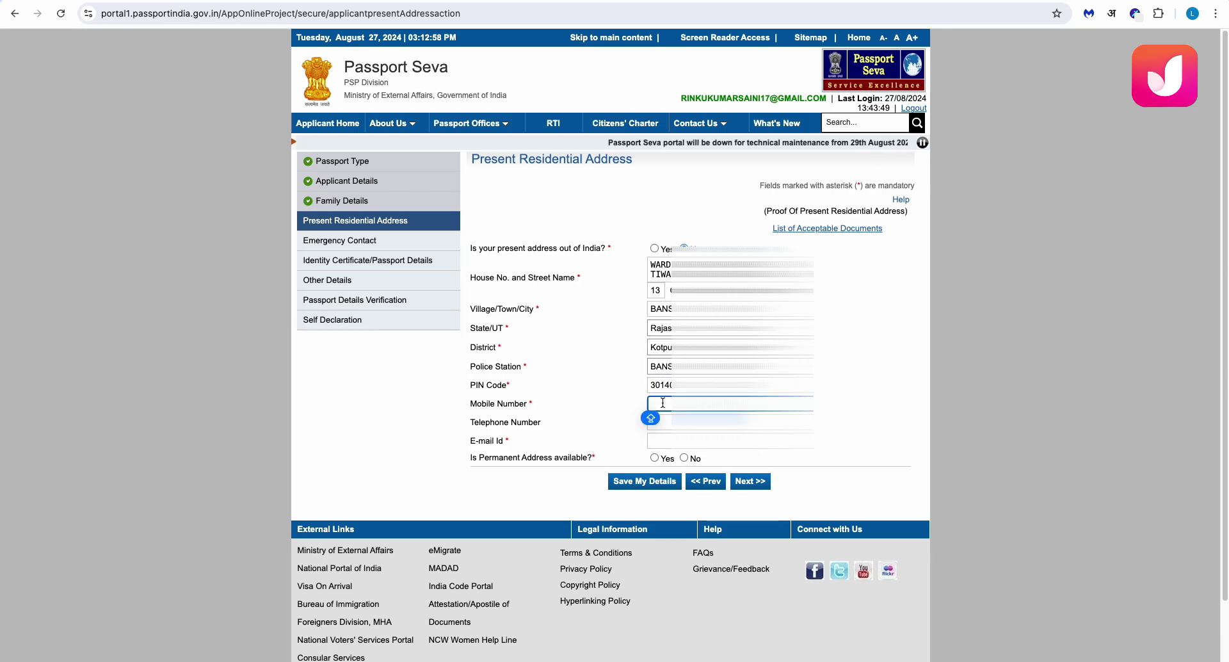
text(95711)
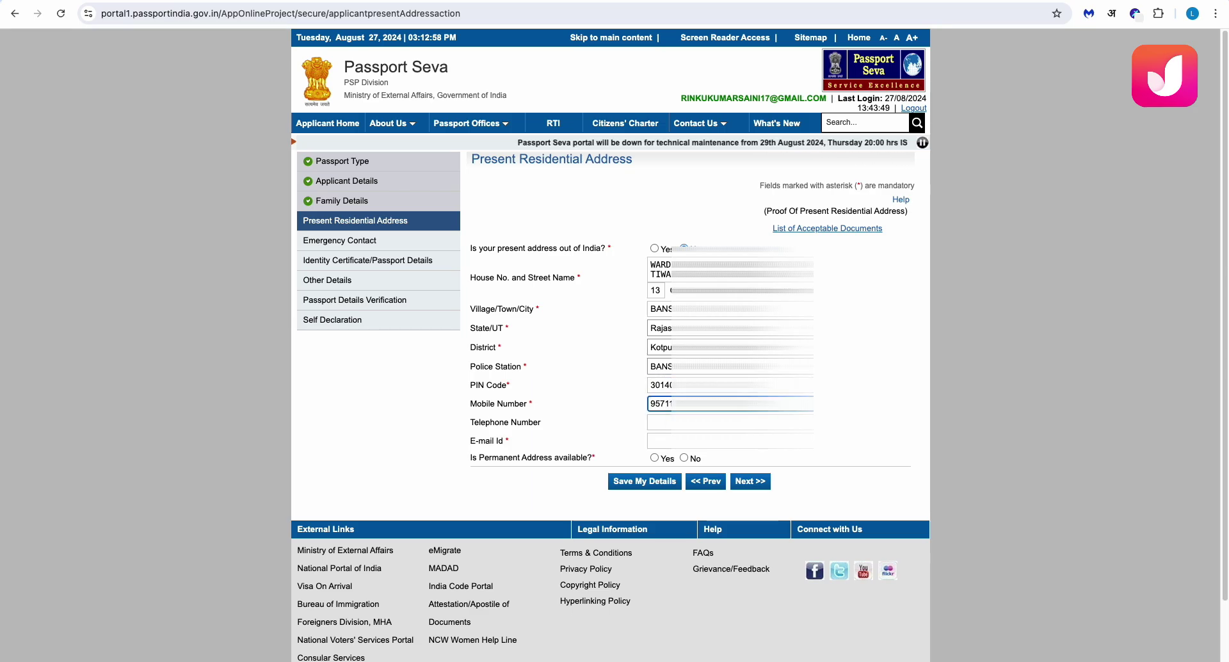
click(659, 440)
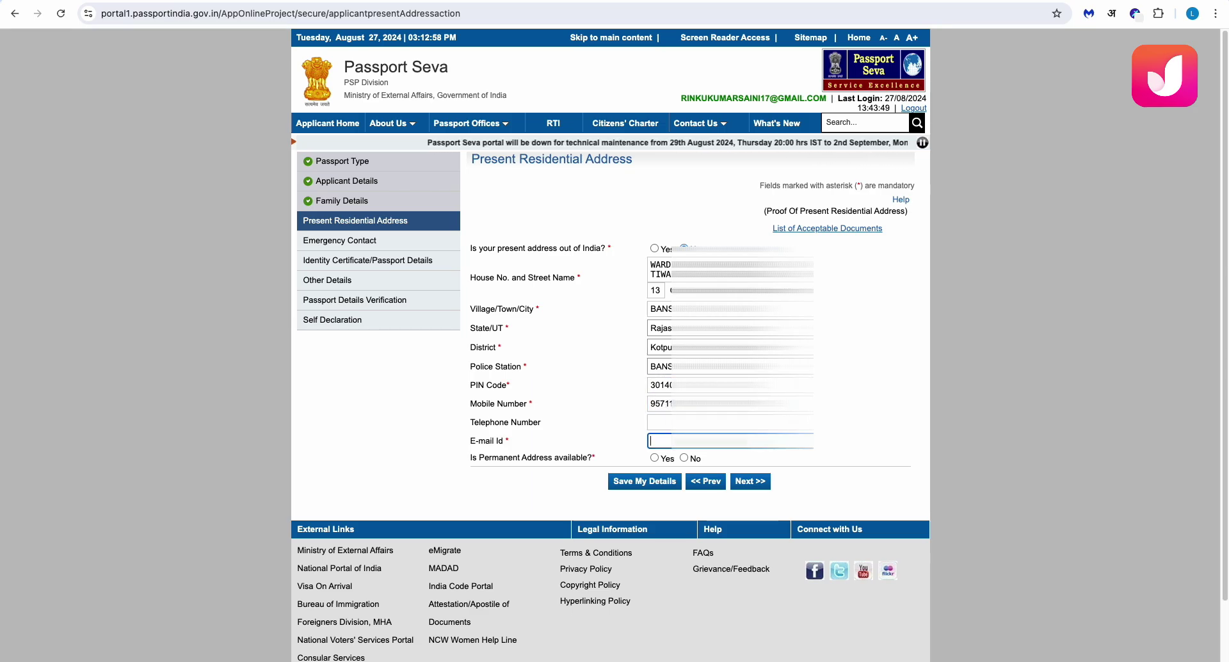
text(RIN)
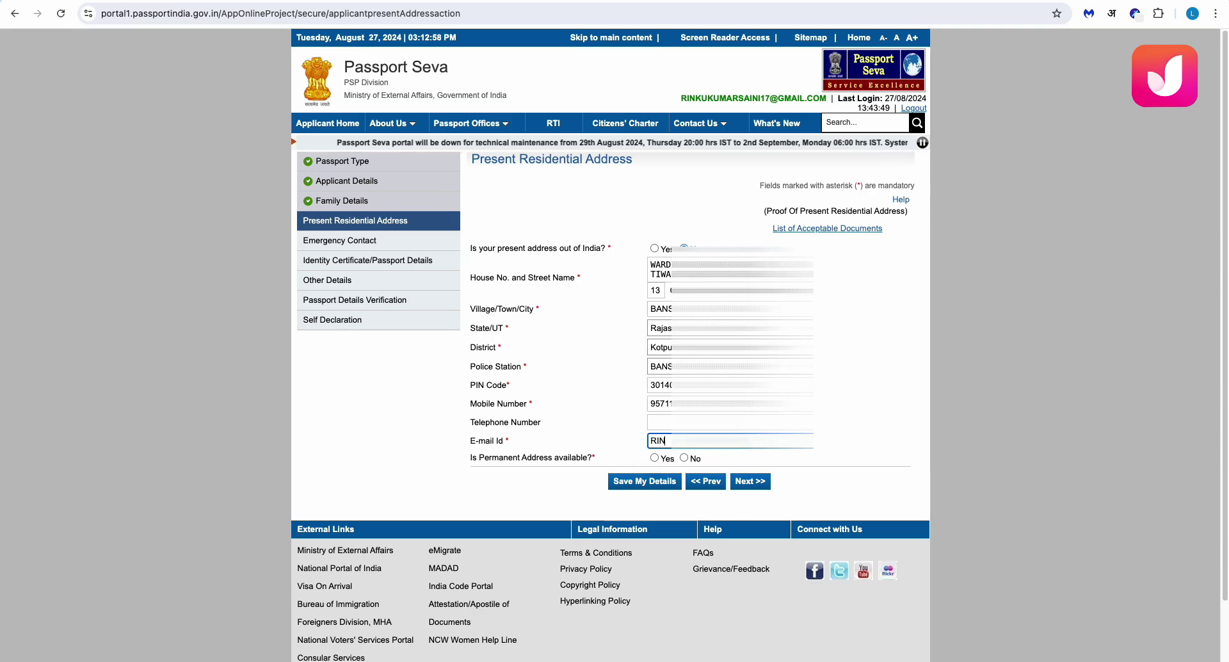
text(K)
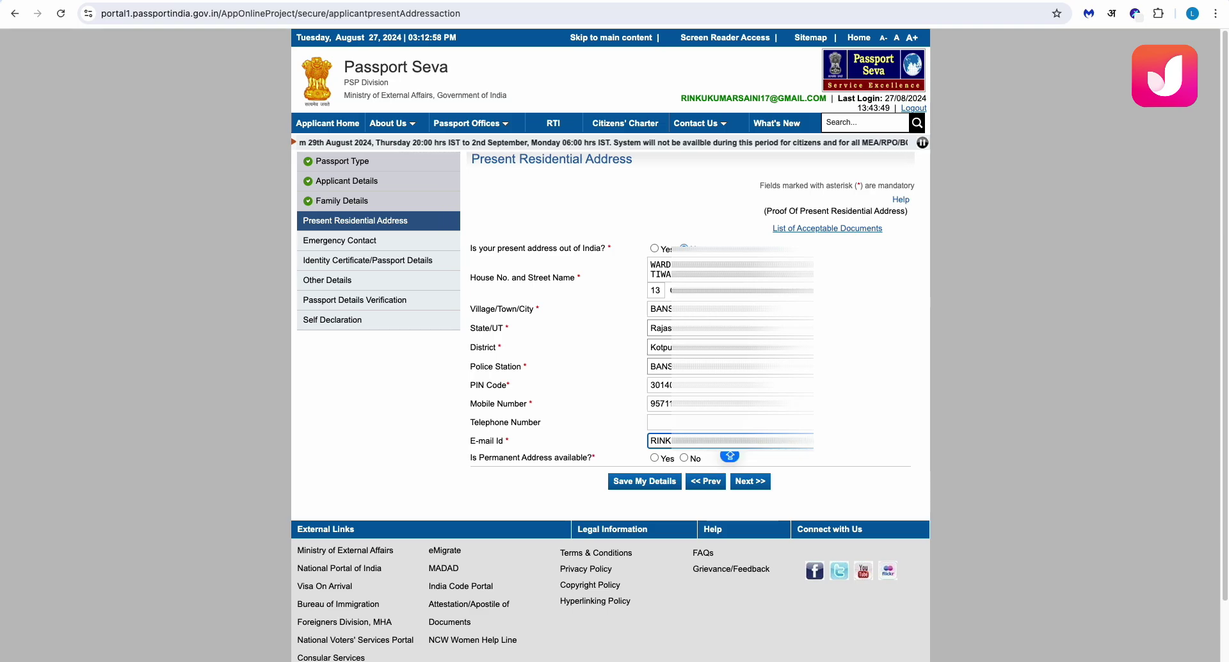
key(Right)
key(Right)
key(Right)
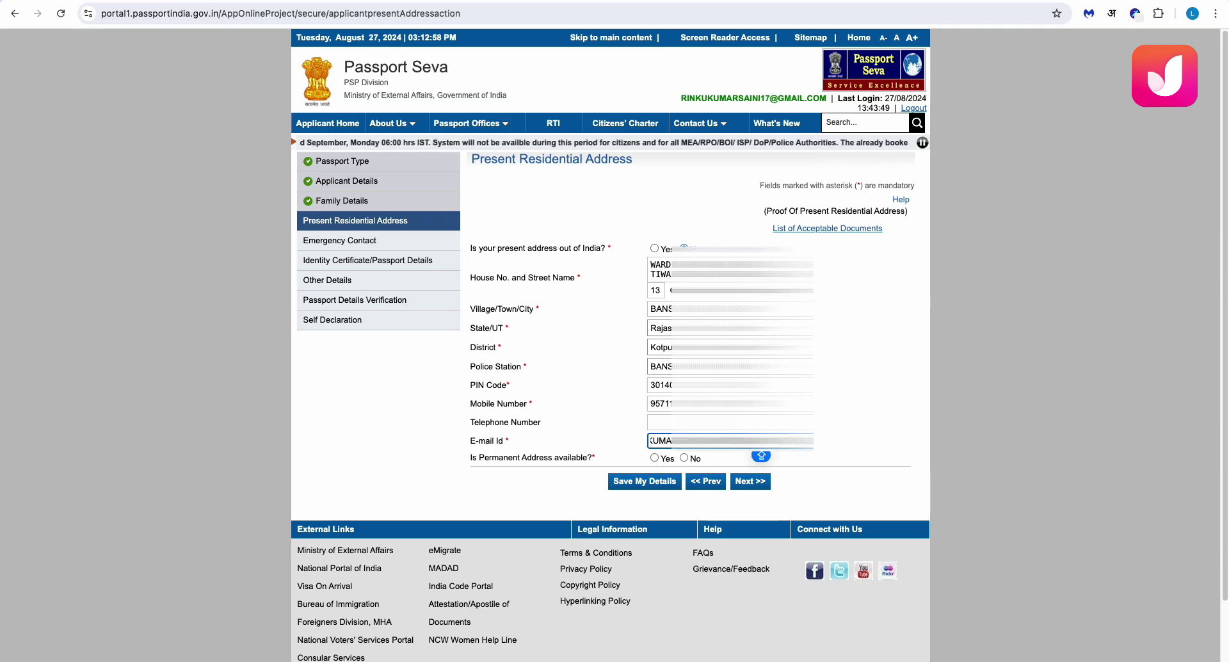
key(Left)
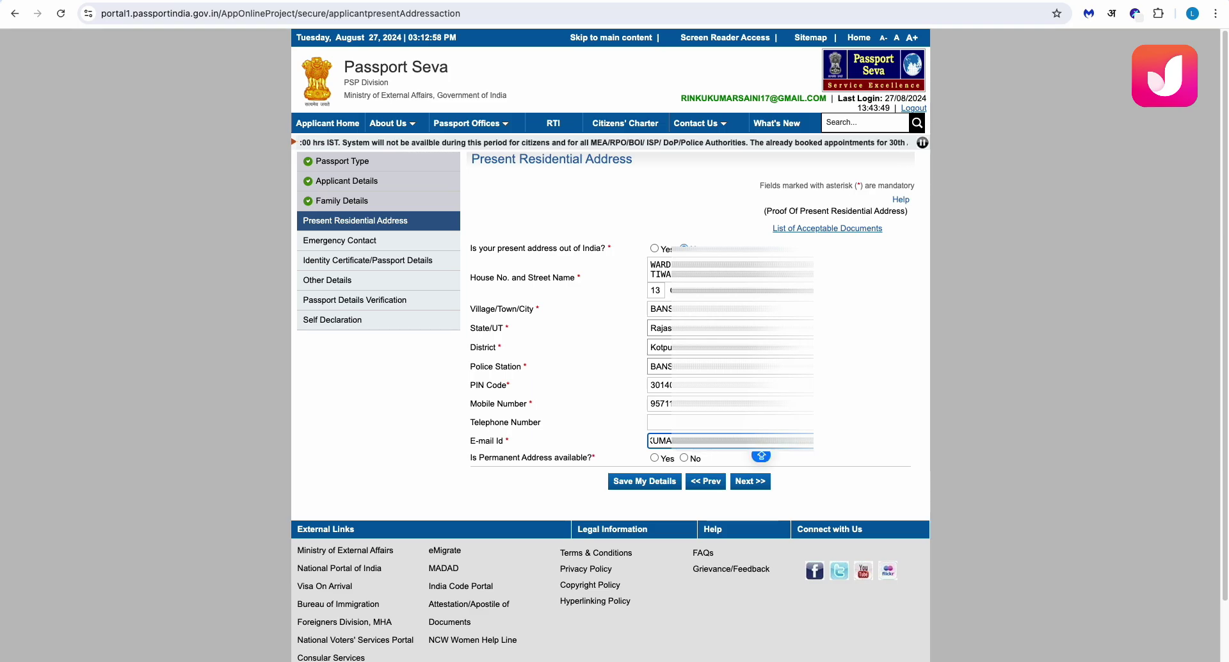
key(Left)
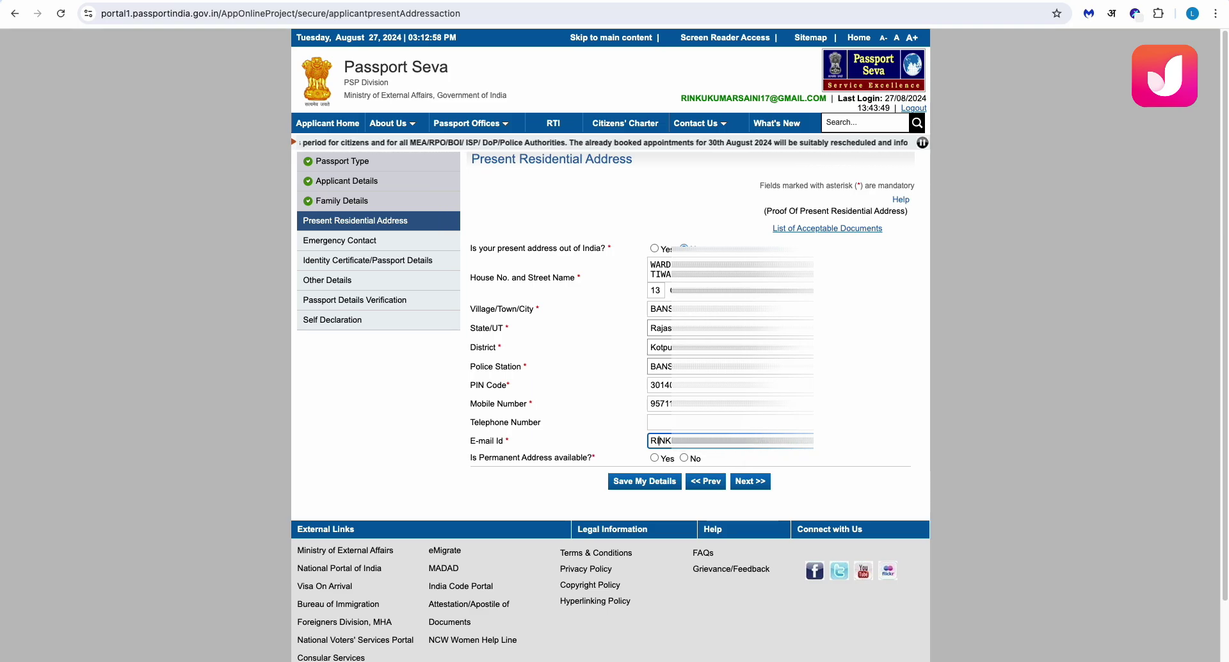
Answer Yes to permanent address available and same as present address
click(653, 457)
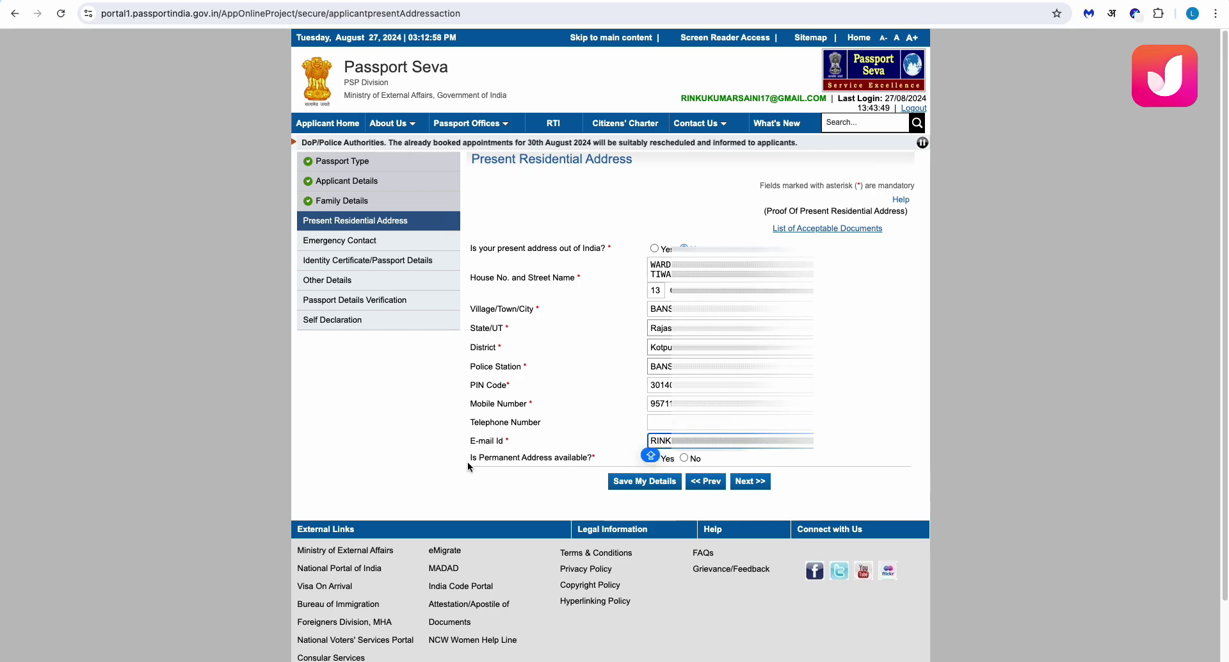
drag(468, 462, 531, 459)
click(633, 381)
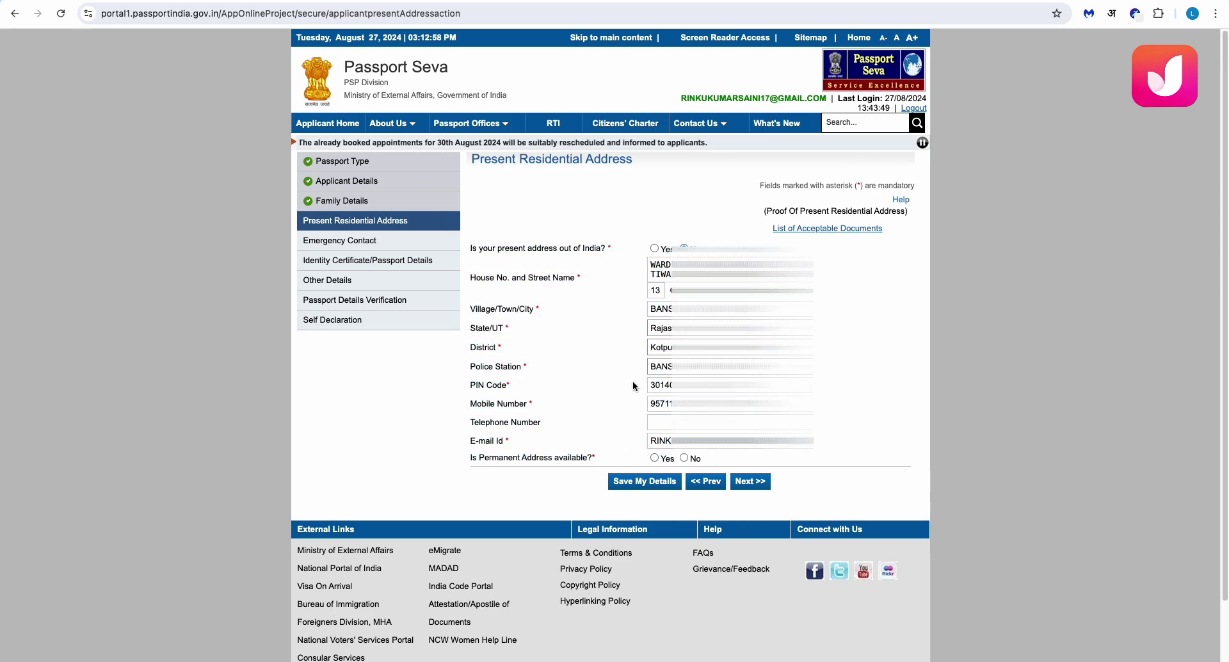
click(654, 457)
drag(465, 475, 522, 490)
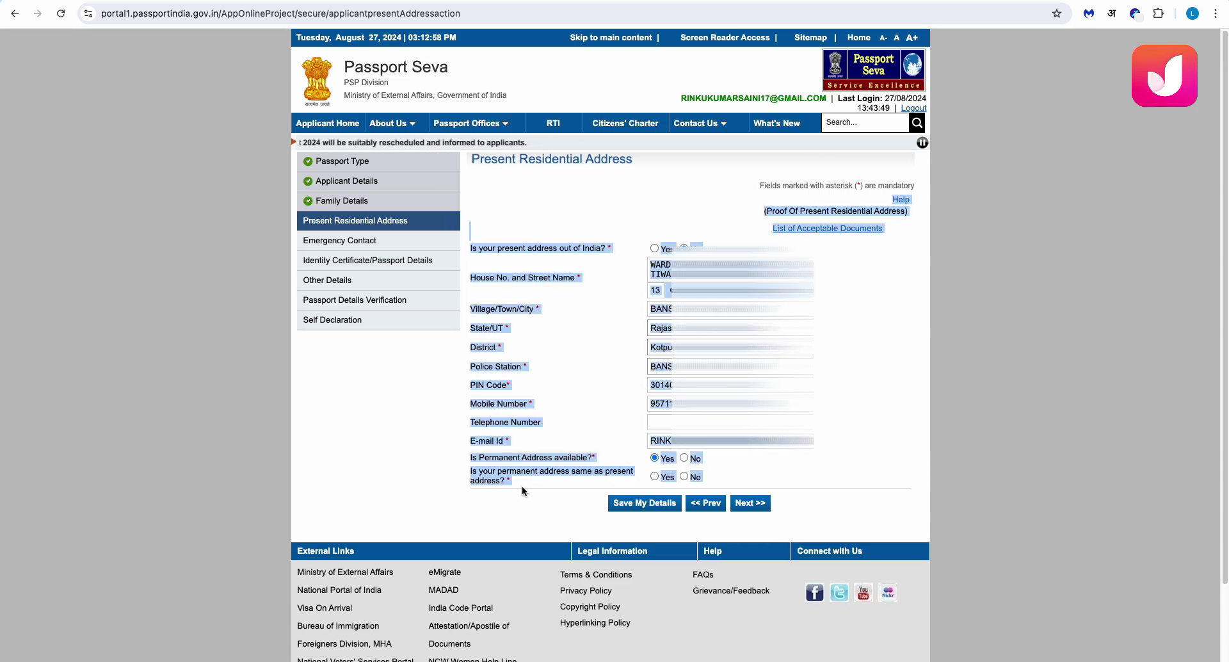
click(655, 476)
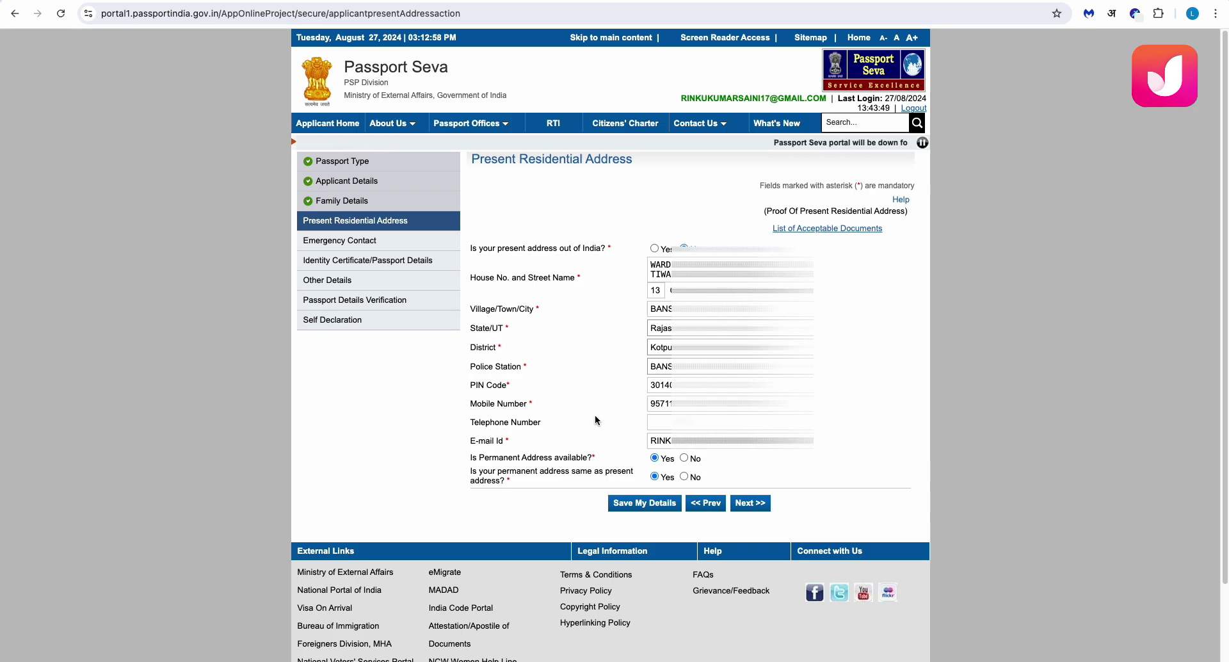
Save the address, accepting the SMS-updates and RPO-change alerts, and proceed to Emergency Contact
click(635, 507)
click(725, 94)
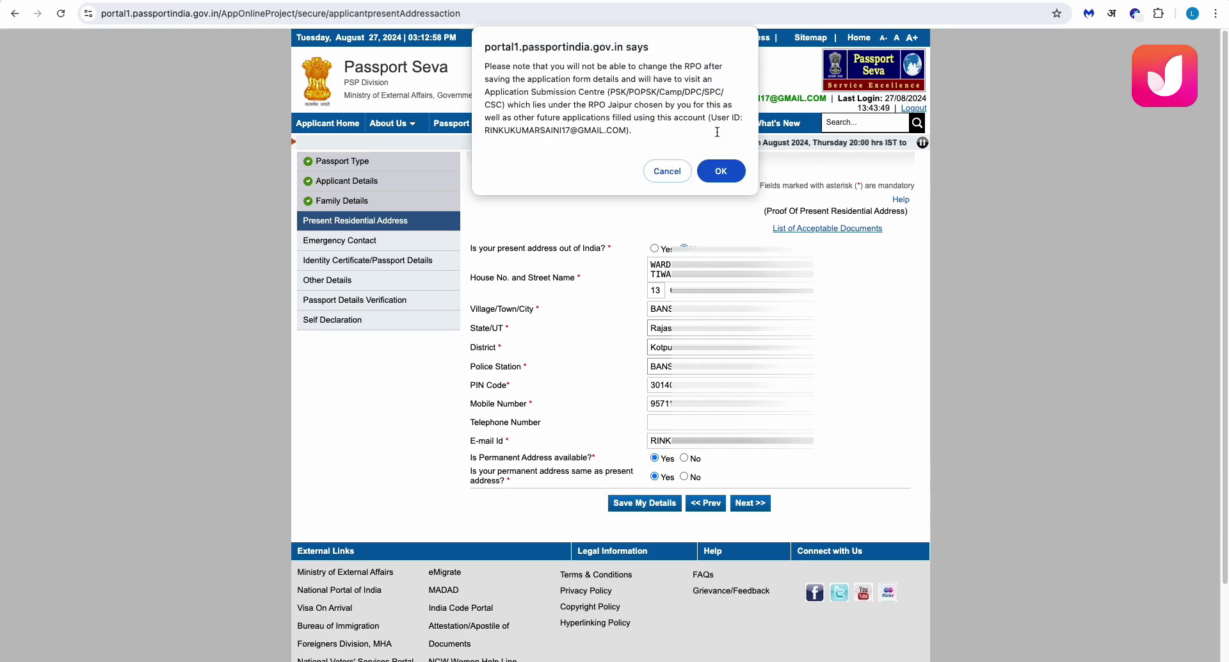
click(720, 170)
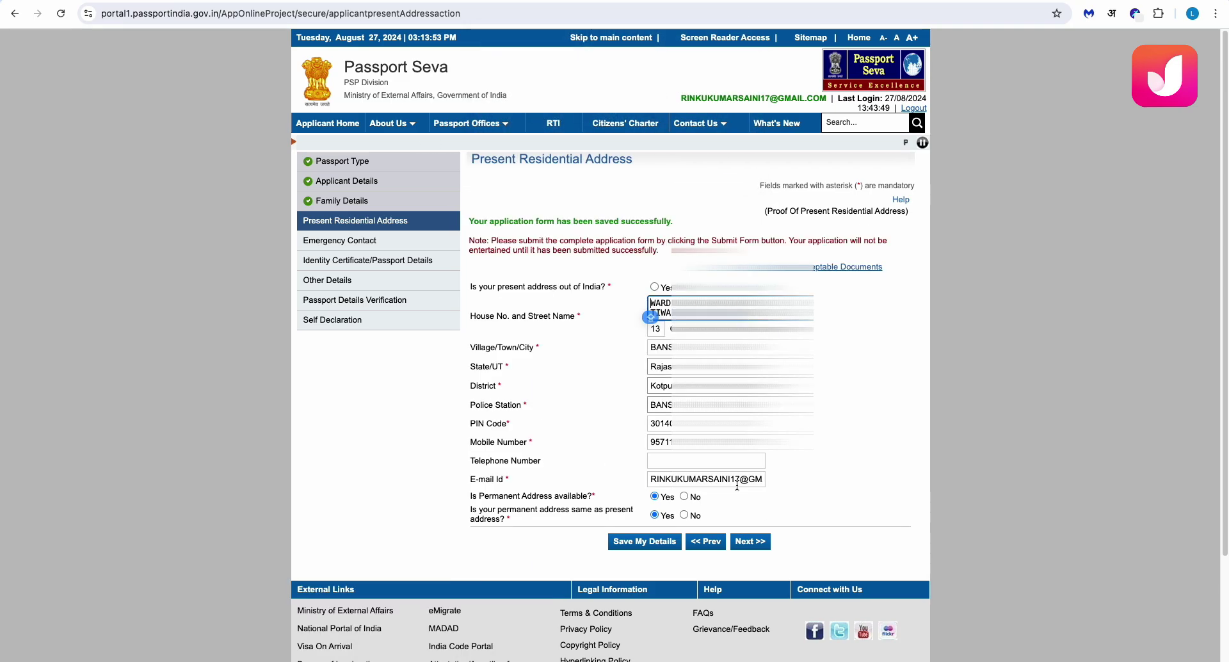
click(756, 541)
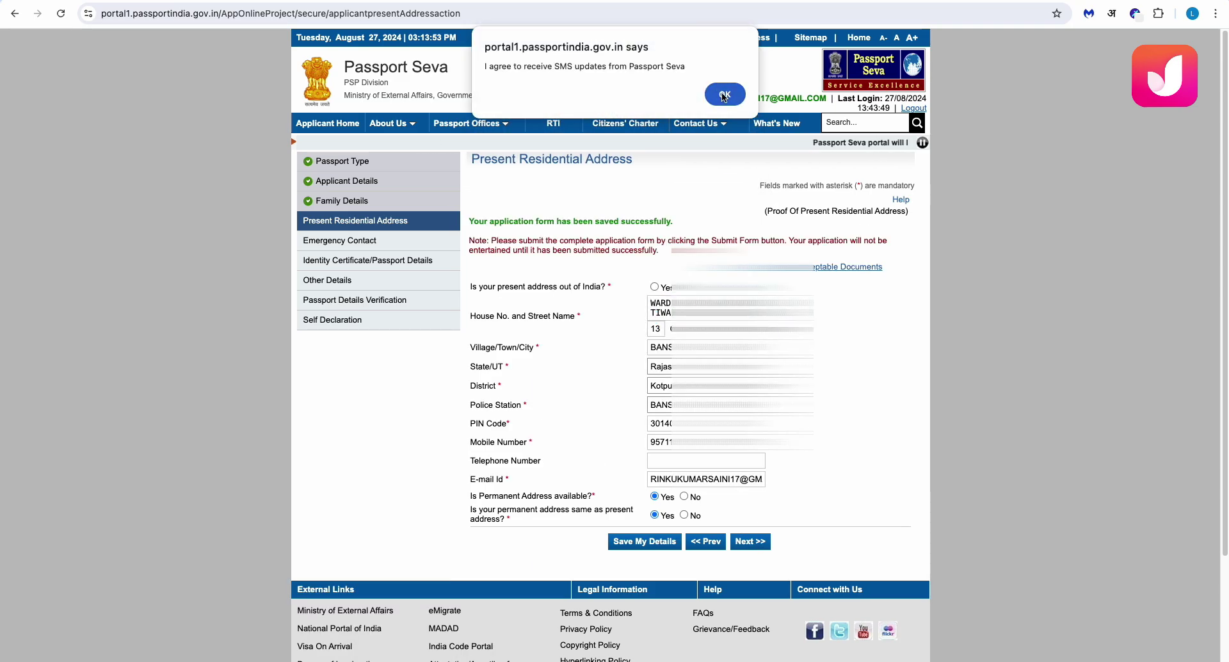
click(723, 94)
click(720, 170)
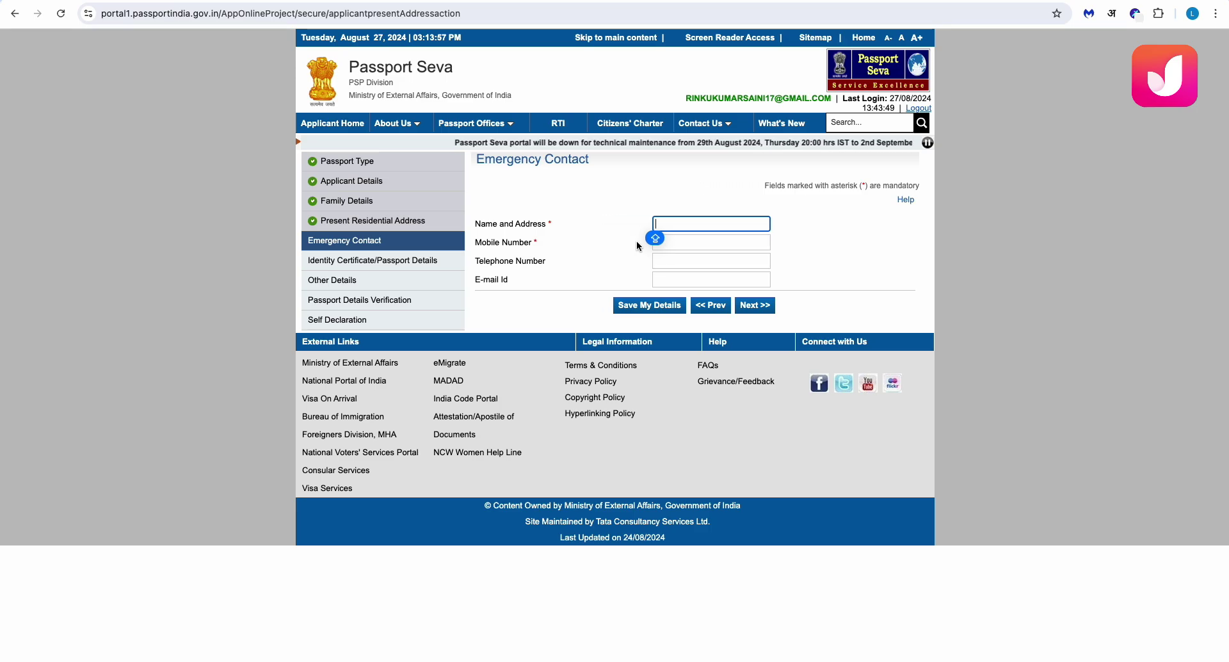
Fill the emergency contact's name, address and mobile, leave e-mail blank, save and continue
text(SUMA)
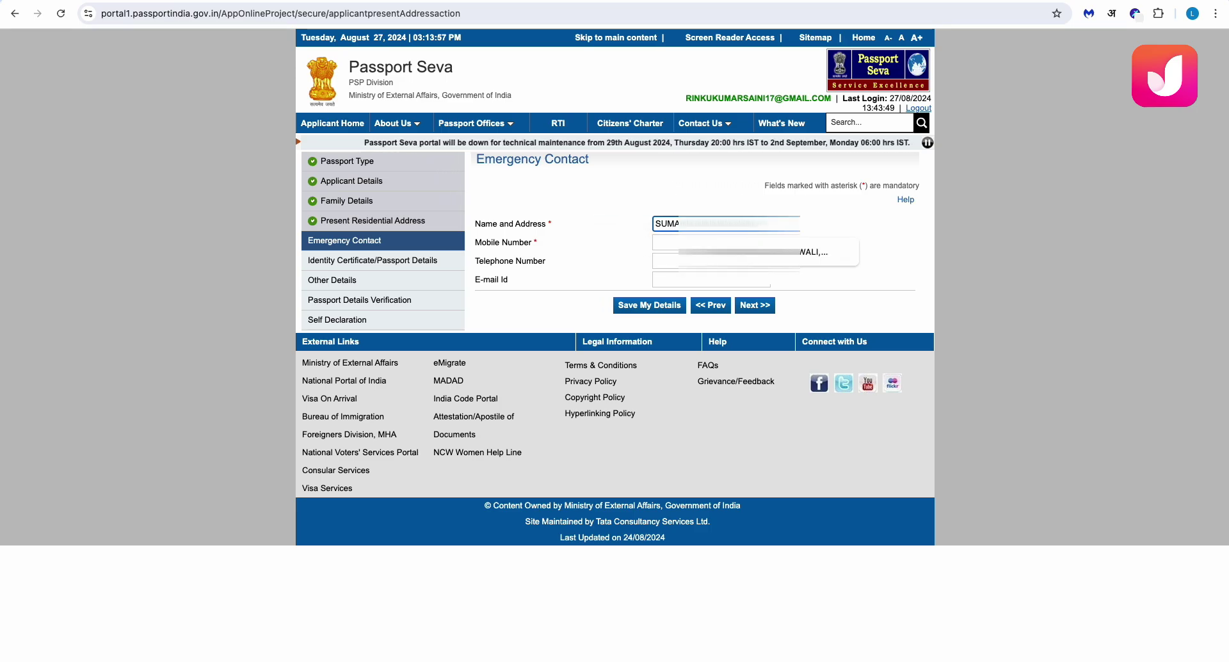
click(678, 253)
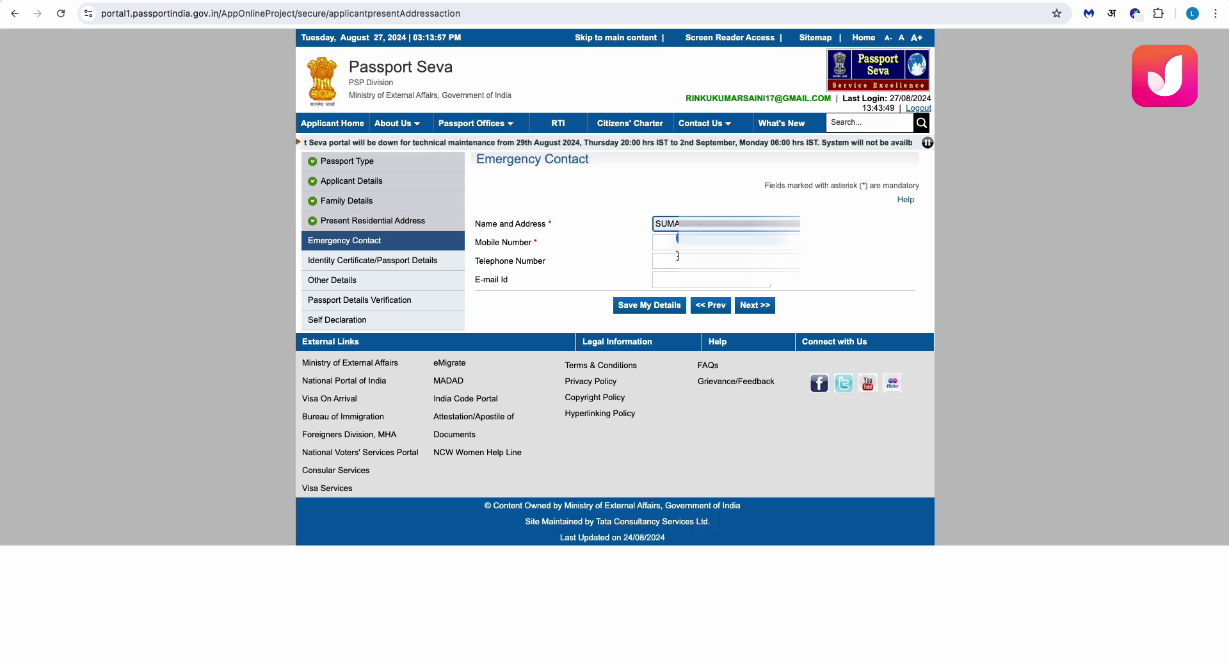
click(656, 242)
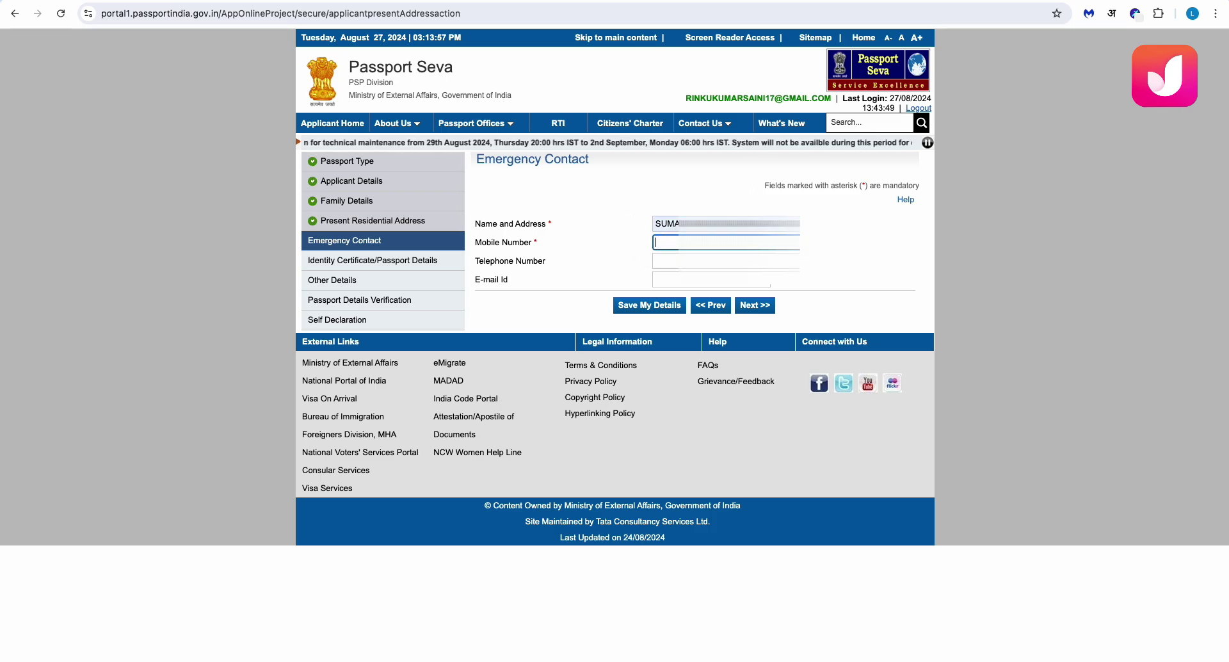
text(77339)
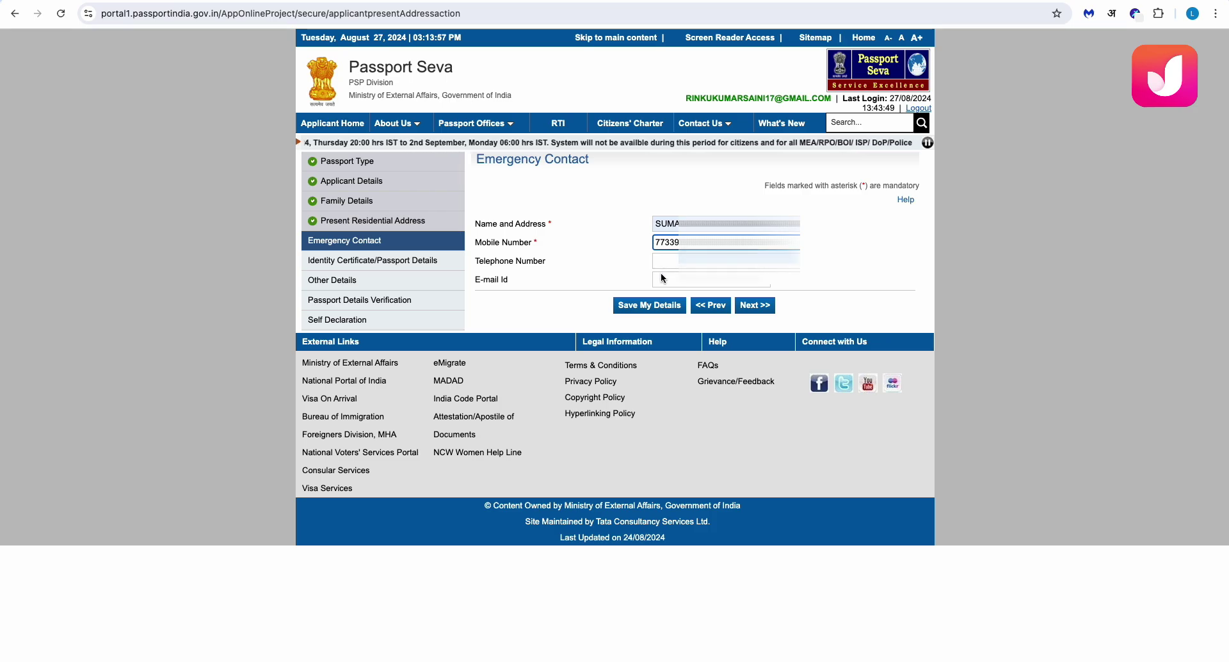
click(661, 277)
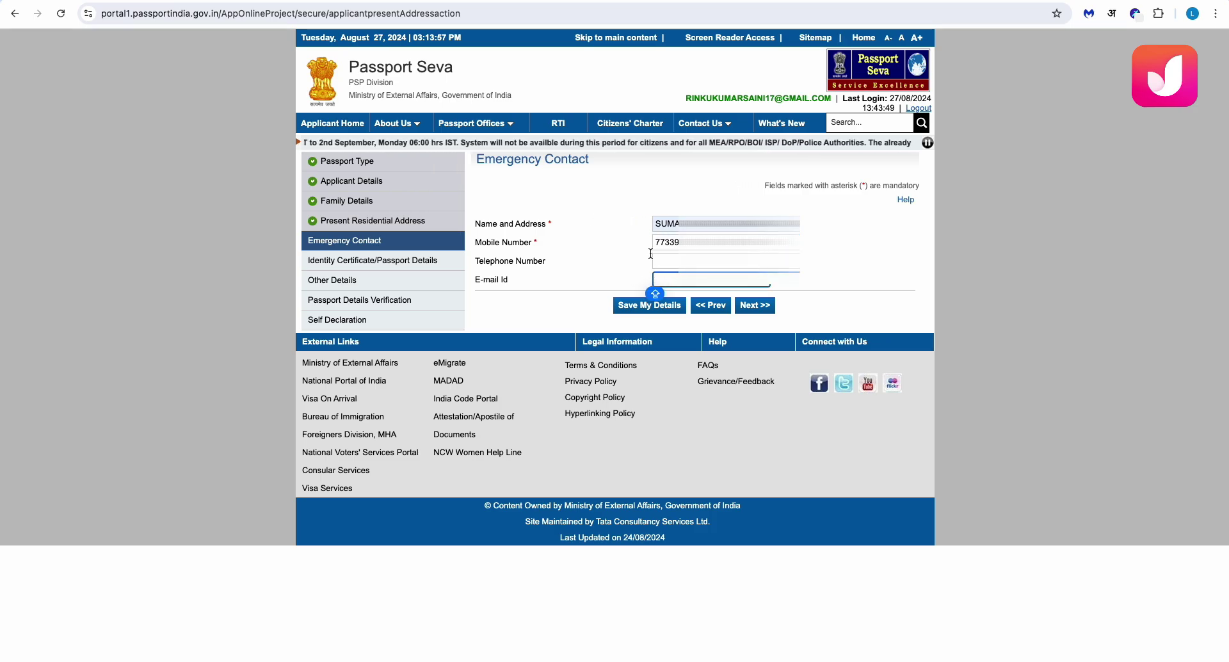
click(834, 274)
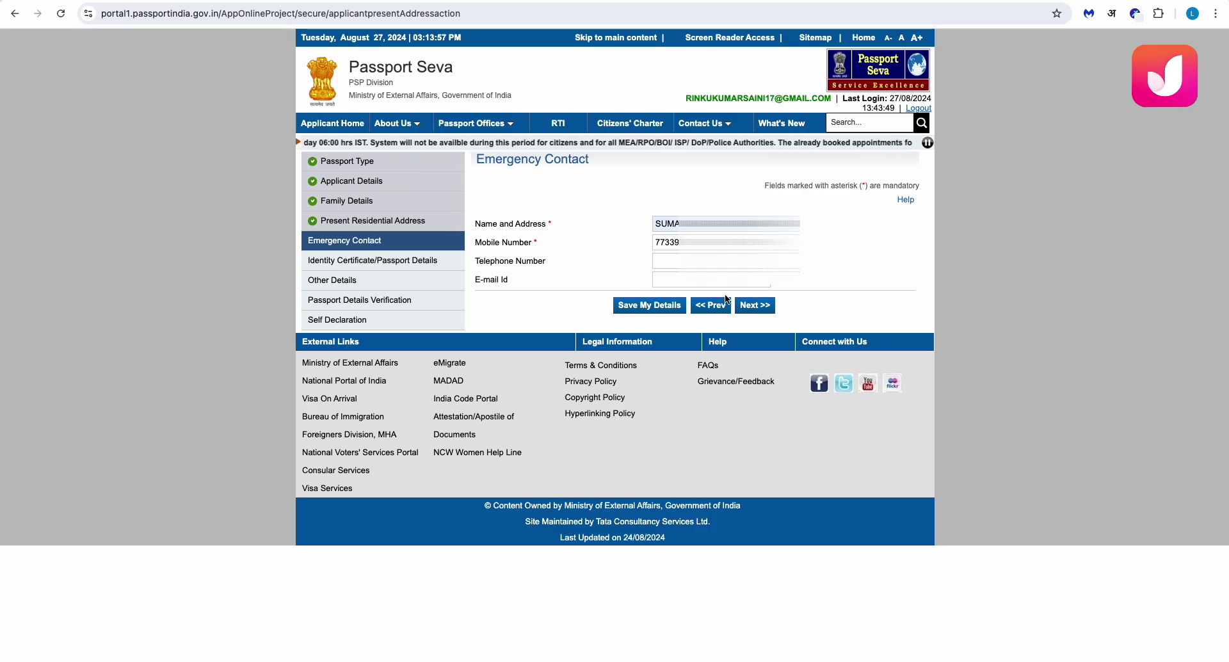
click(634, 305)
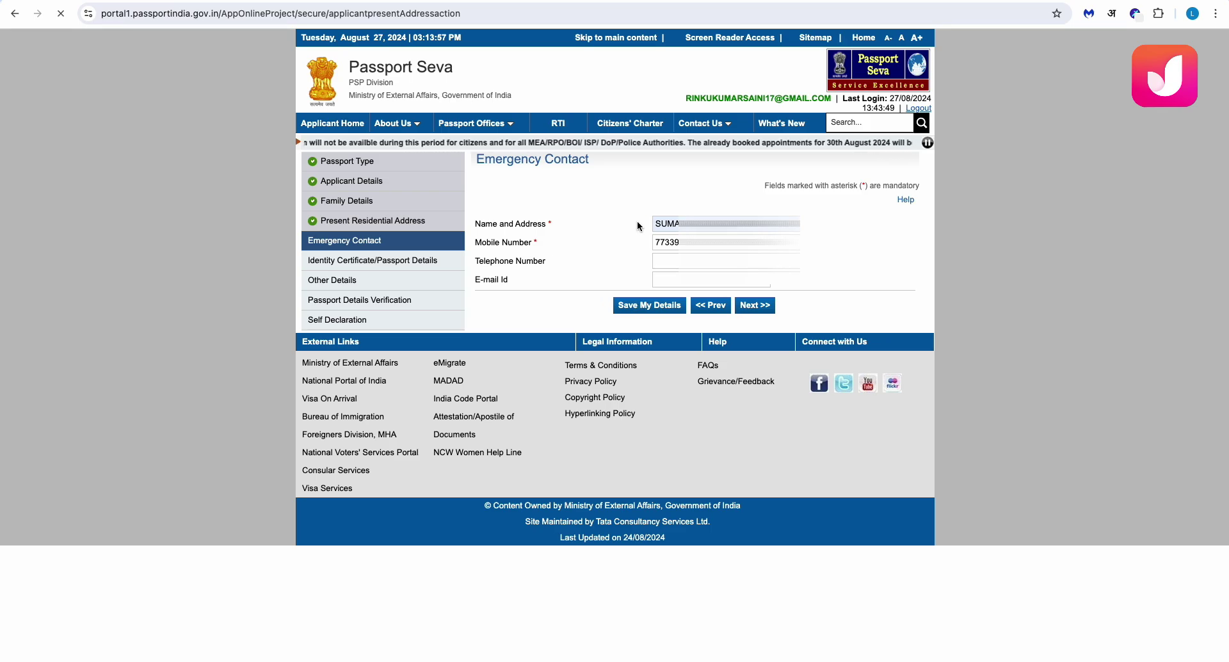
click(765, 349)
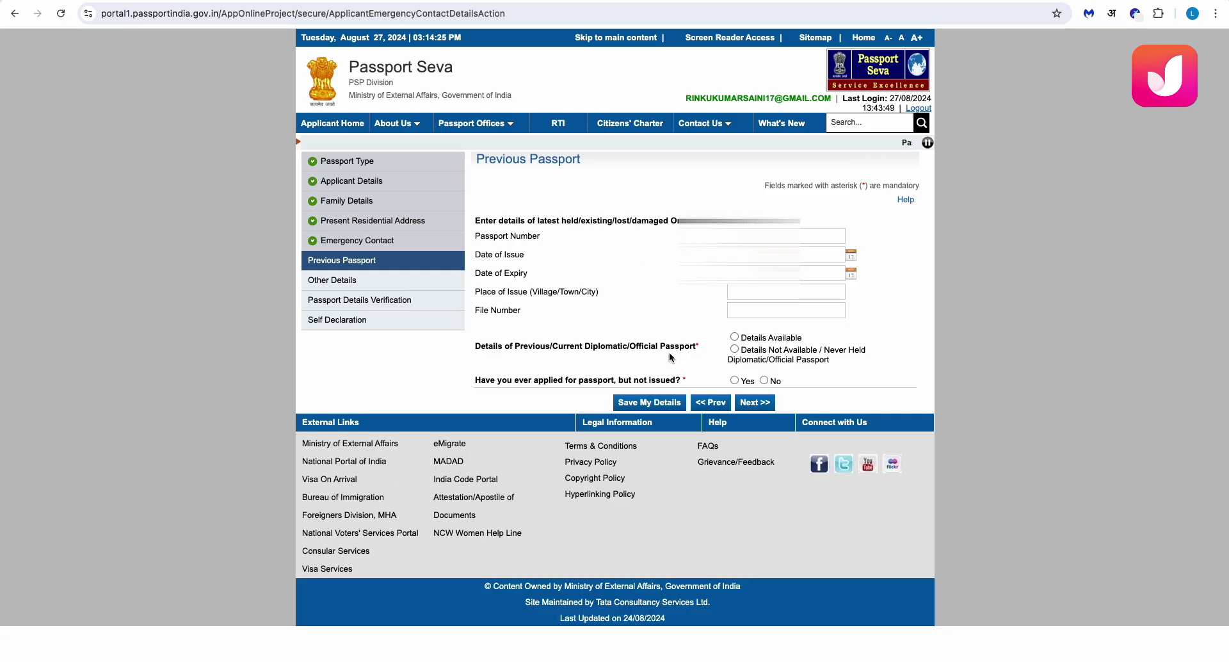
Enter the old passport's number, issue and expiry dates, and place of issue
click(792, 240)
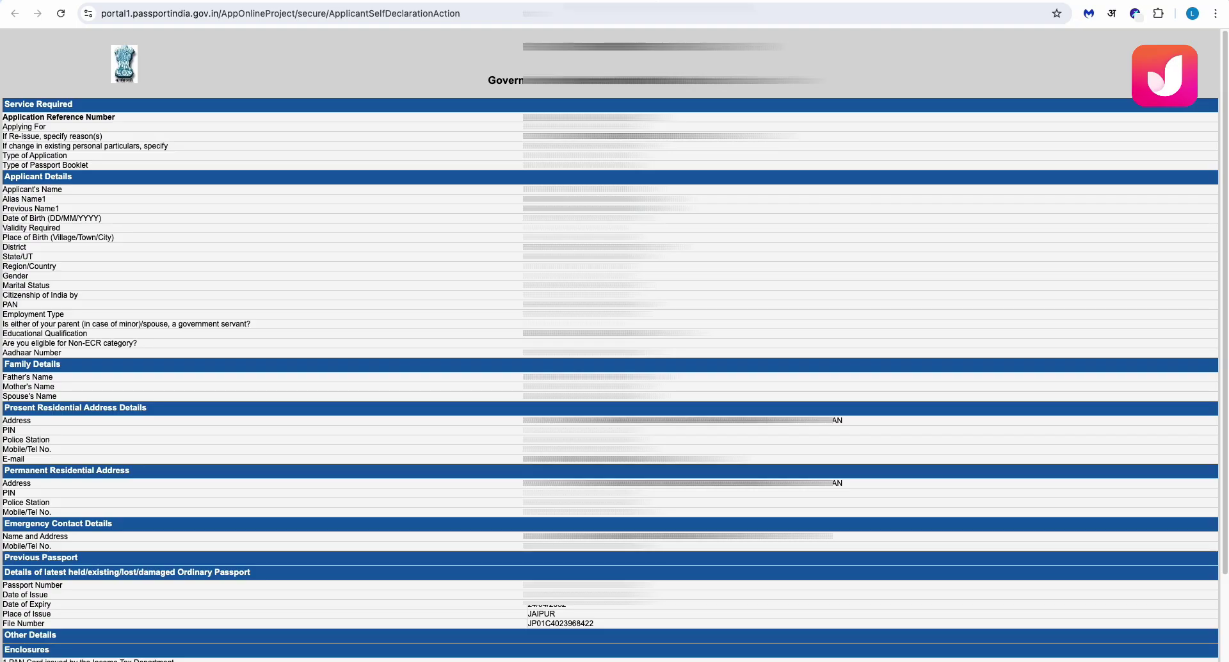
scroll(614, 345, down, 3)
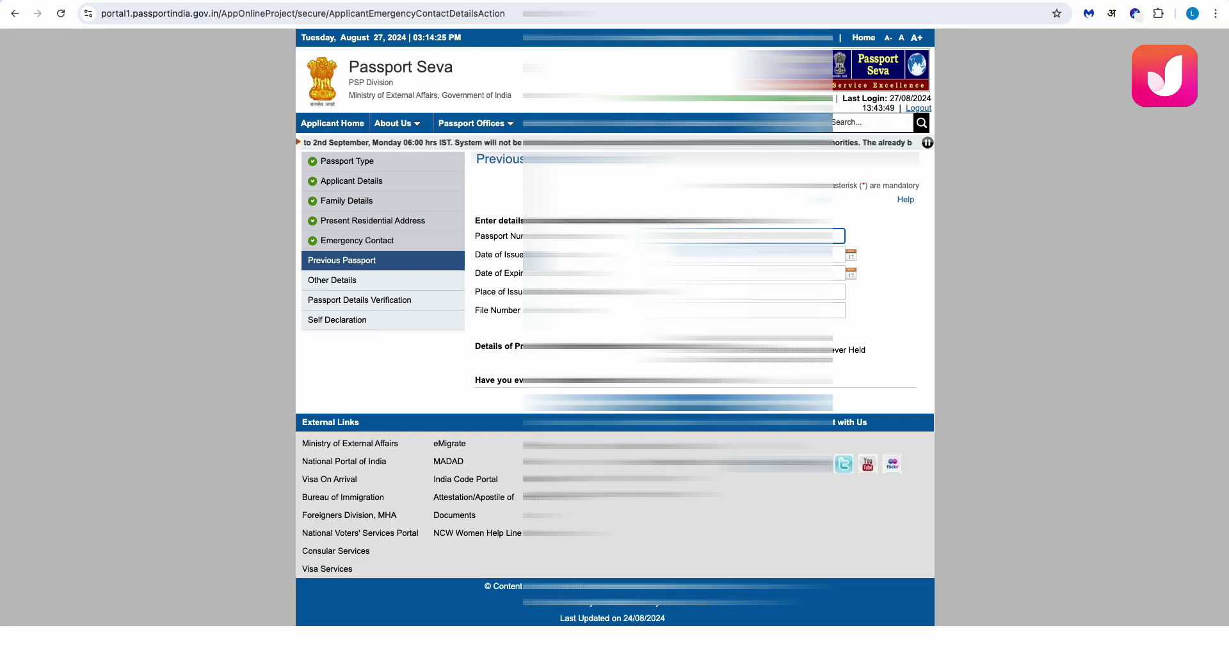
click(743, 254)
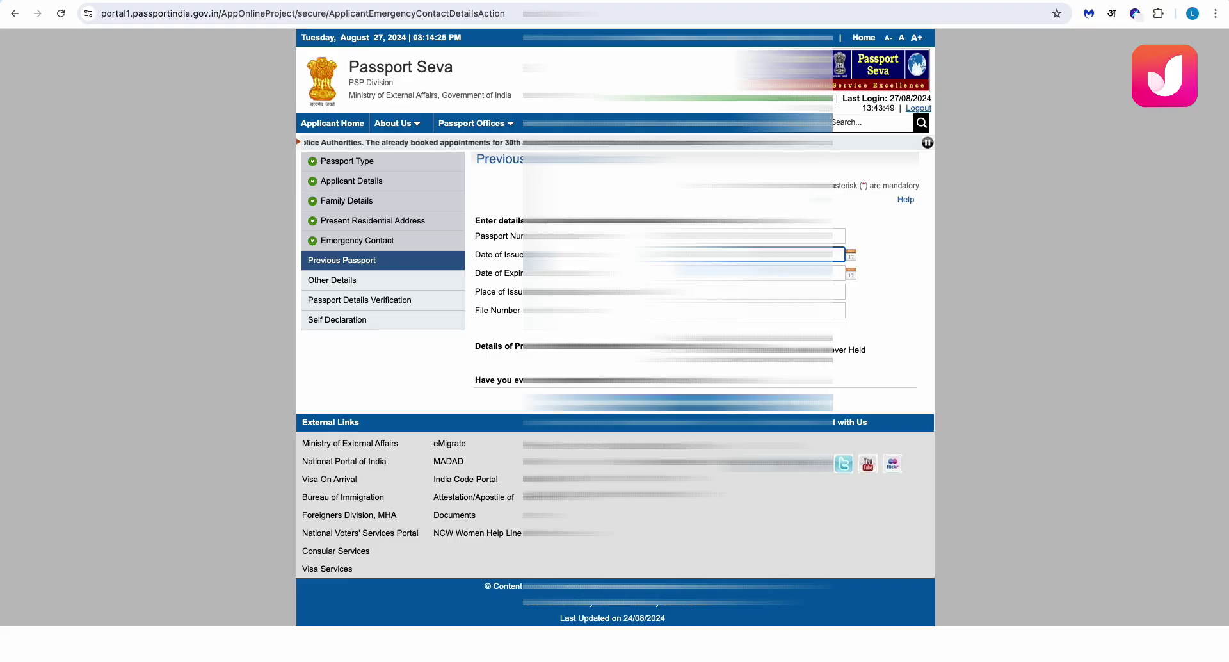
click(742, 273)
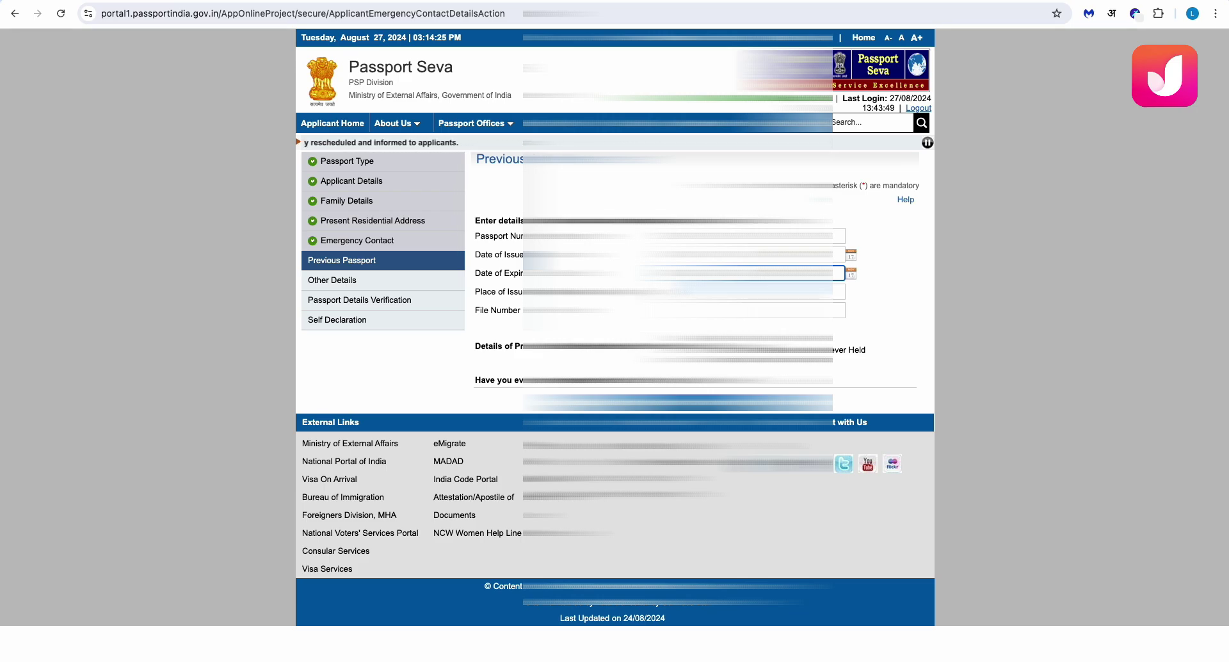
click(743, 291)
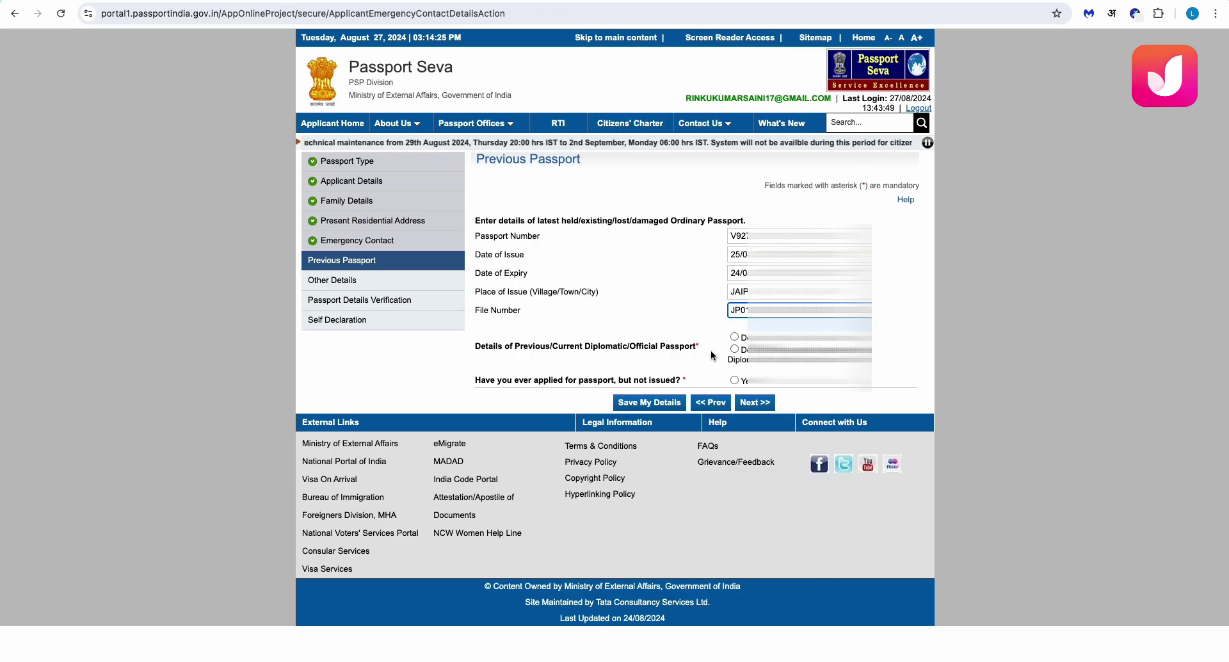
Mark that no diplomatic or official passport was ever held, leaving 'applied but not issued' as No
click(734, 337)
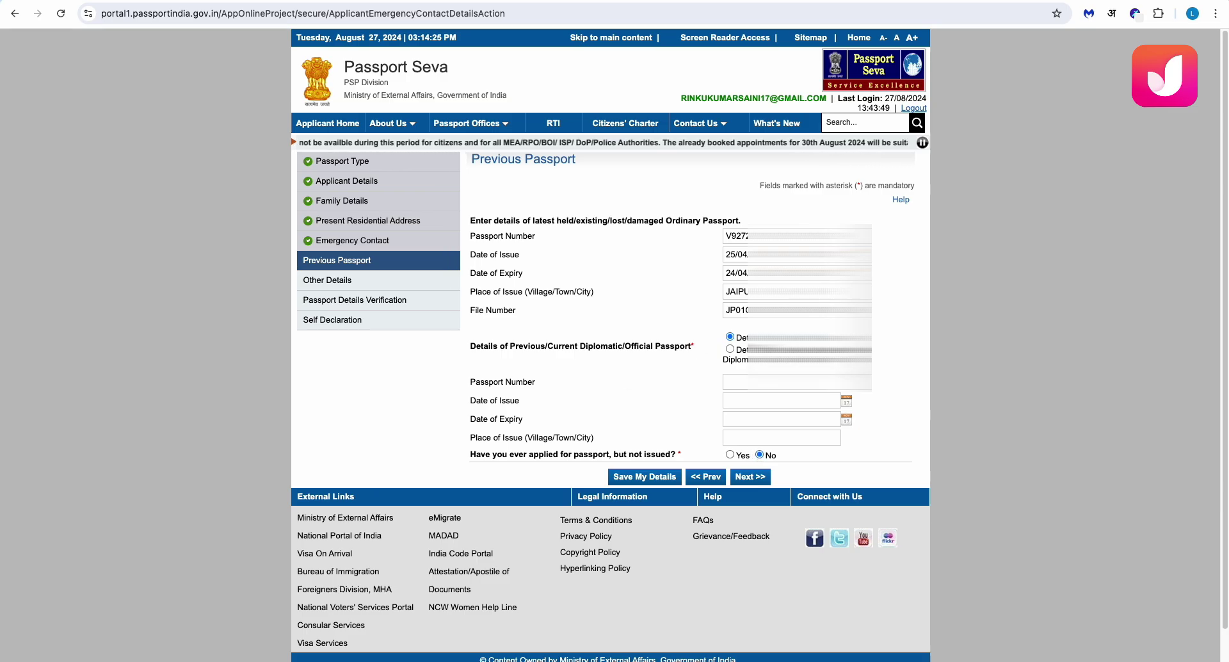
click(730, 350)
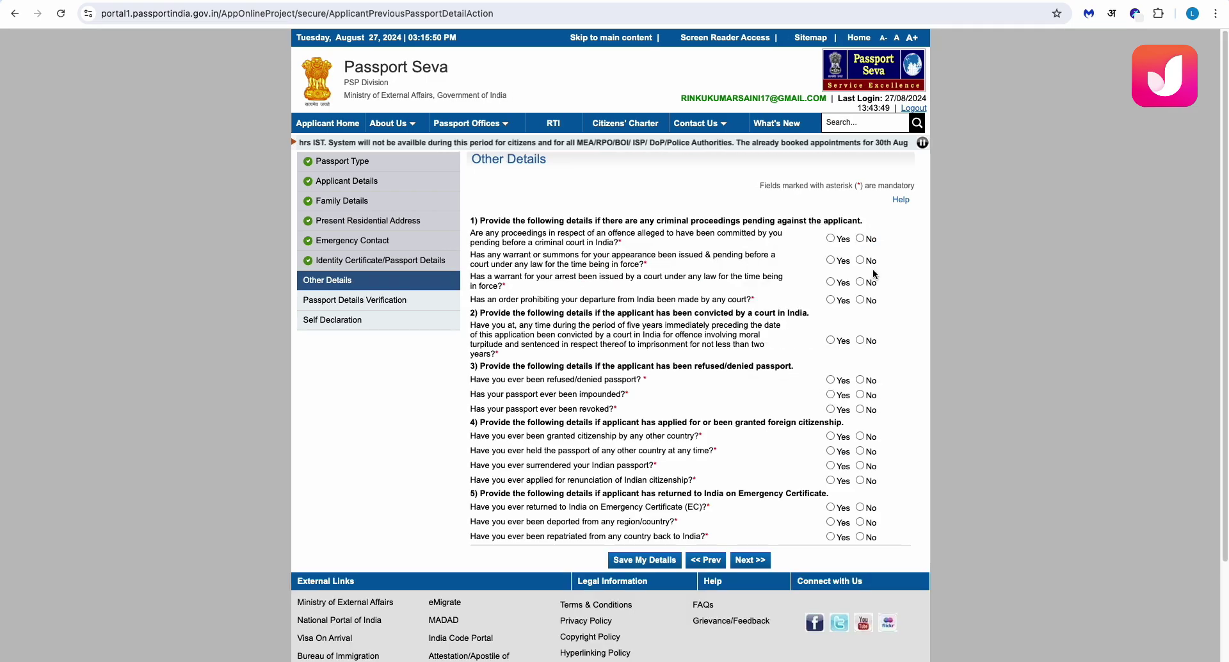
Answer No to the pending proceedings, warrant, arrest, departure-bar and conviction questions
click(859, 238)
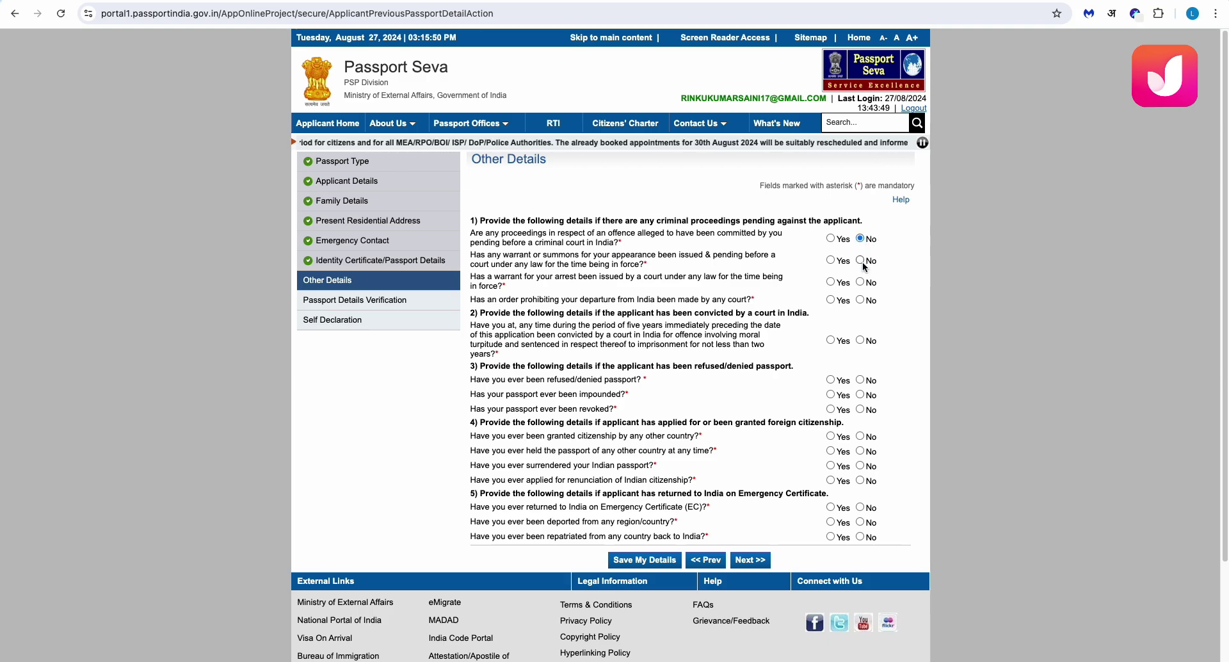
click(859, 260)
click(860, 283)
click(859, 300)
click(860, 340)
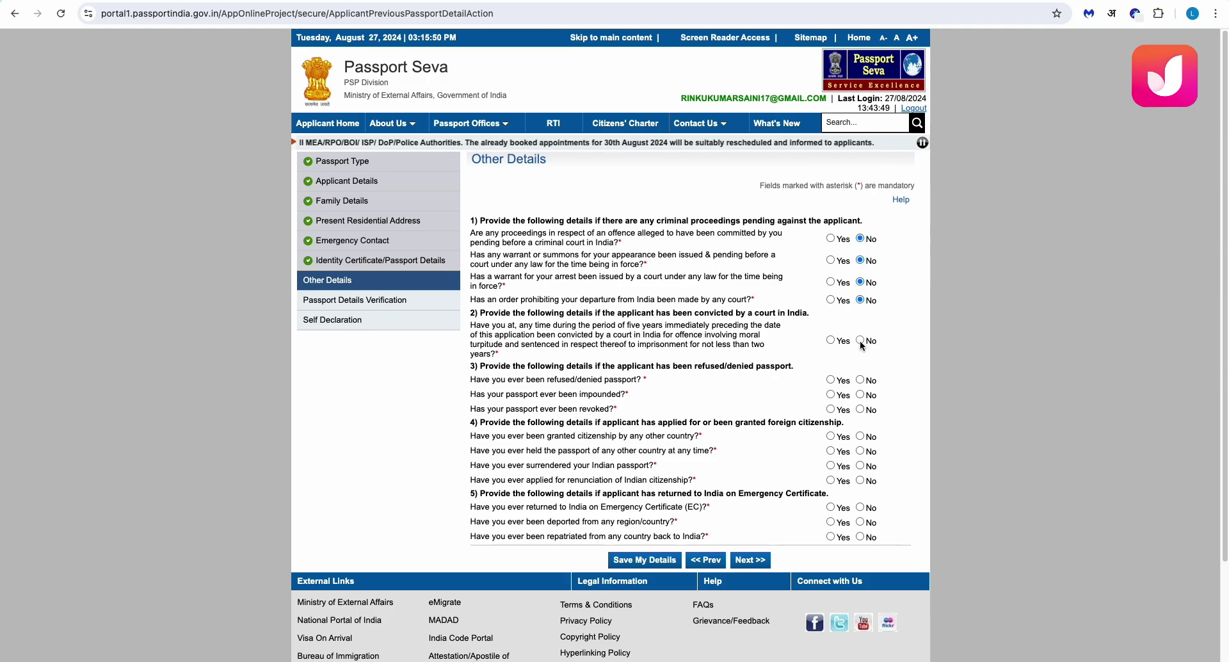
Answer No to the passport refusal, impound, revocation, foreign citizenship and surrender questions, then save
click(859, 379)
click(859, 394)
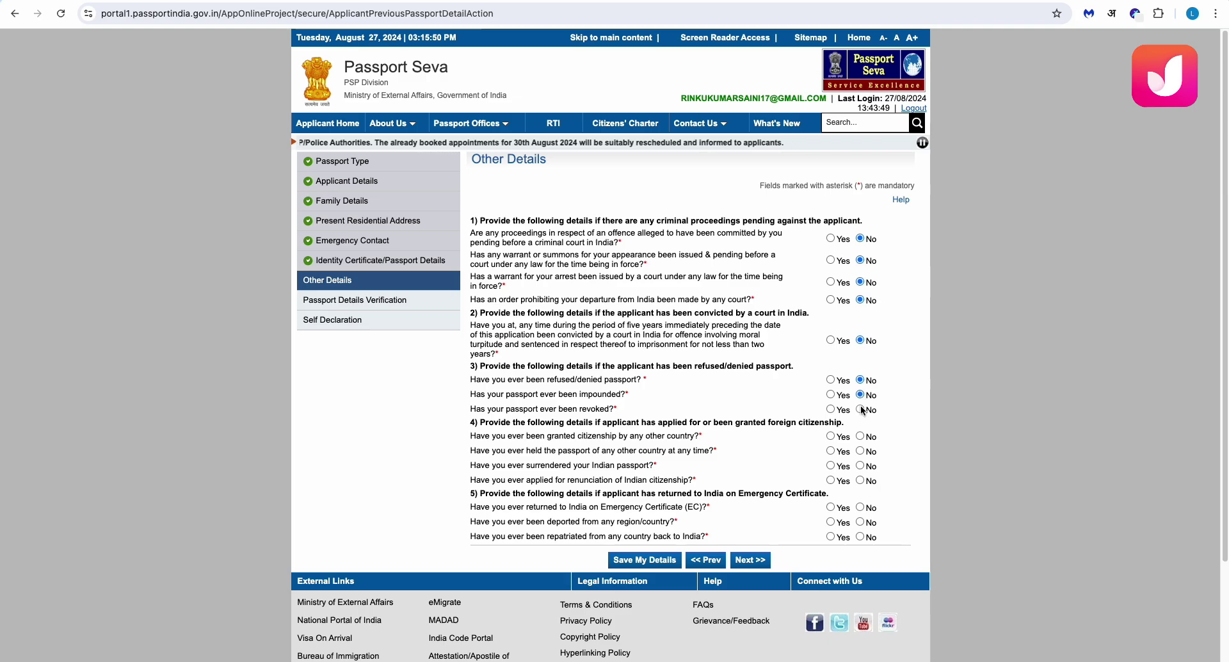
click(859, 409)
click(860, 436)
click(860, 450)
click(860, 466)
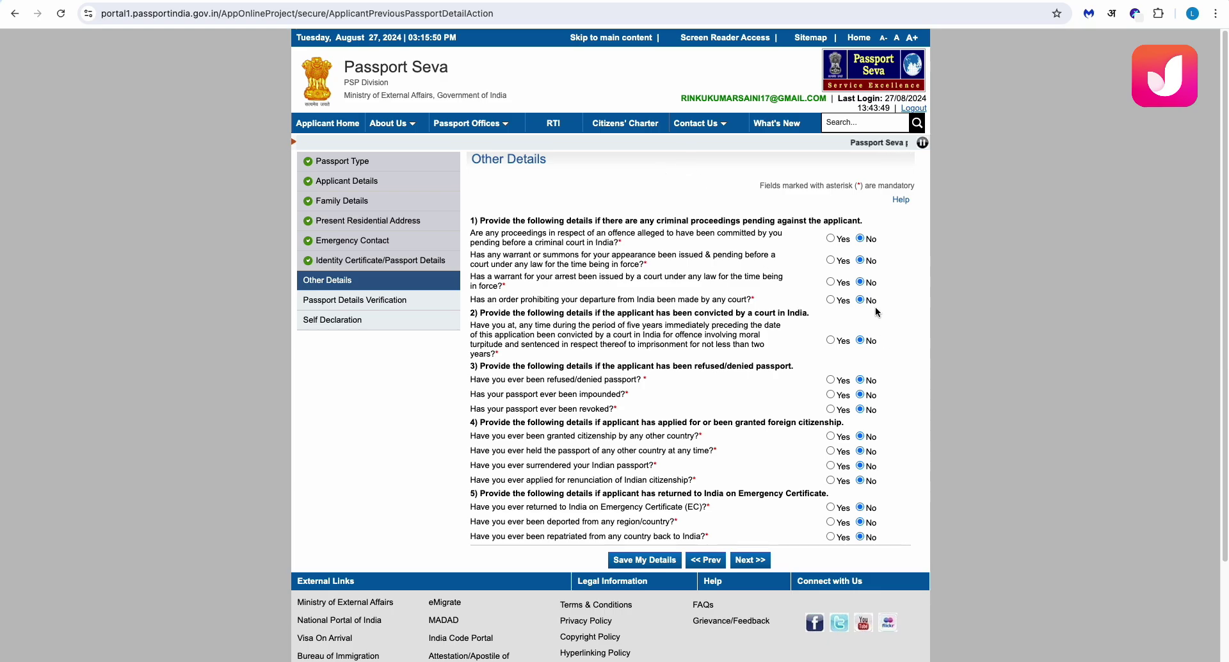
click(632, 563)
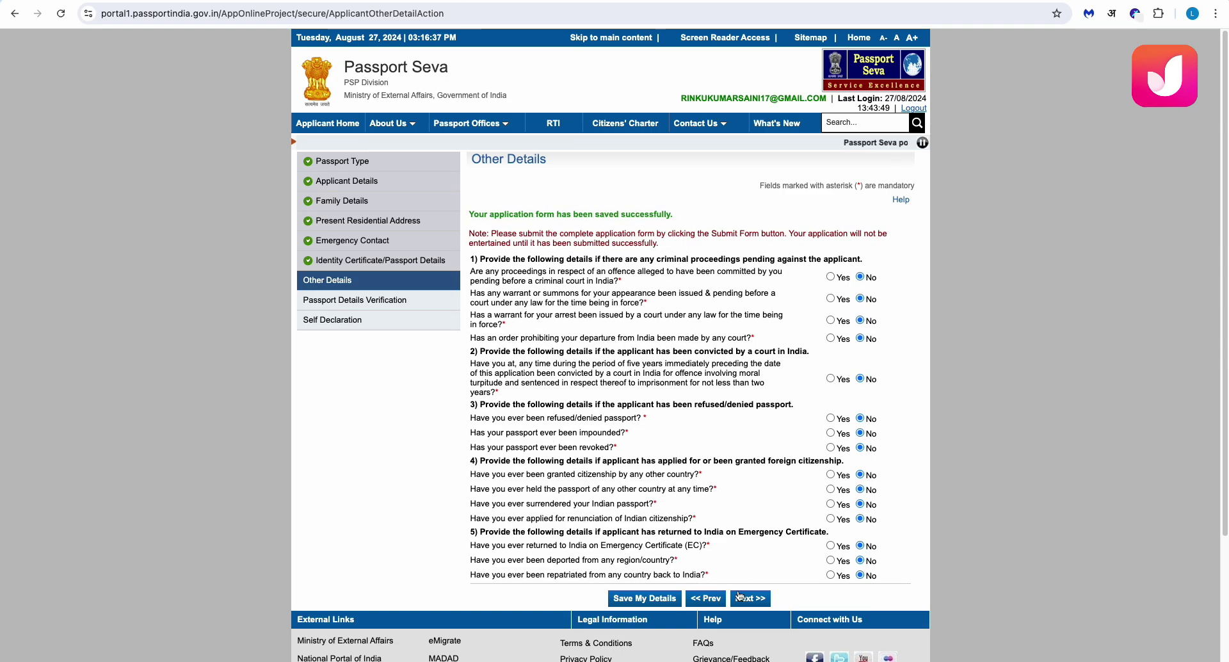
click(740, 597)
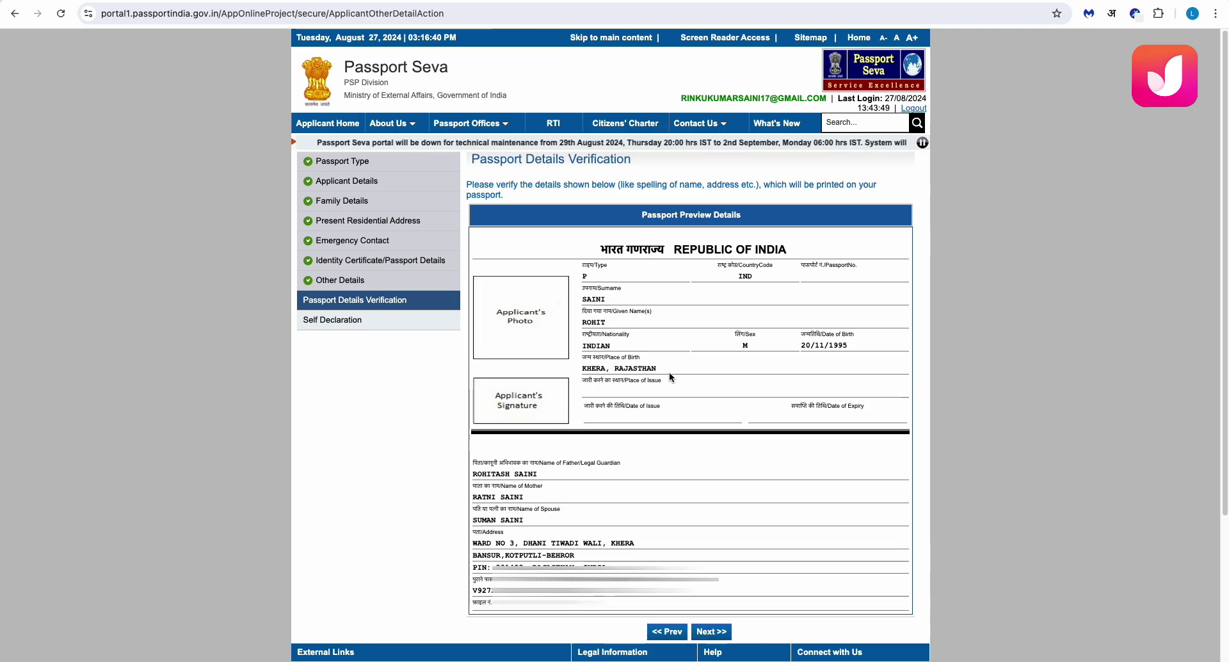
Scroll through the Passport Preview Details to review the applicant's particulars
scroll(670, 374, down, 2)
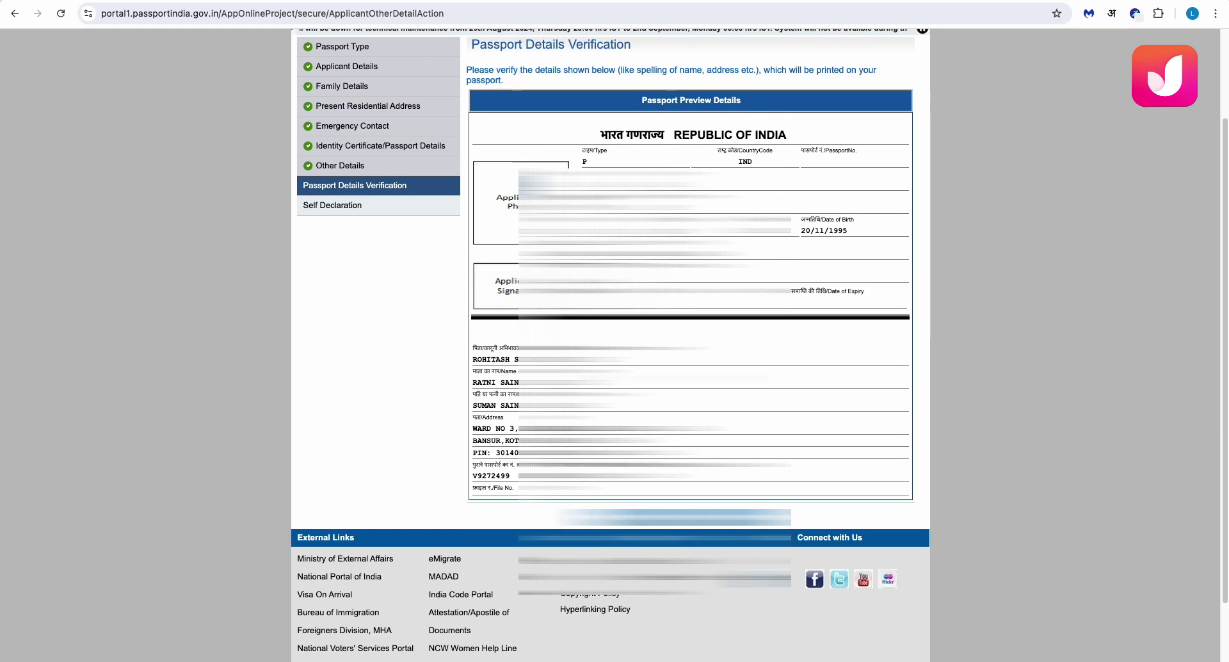
scroll(669, 374, down, 1)
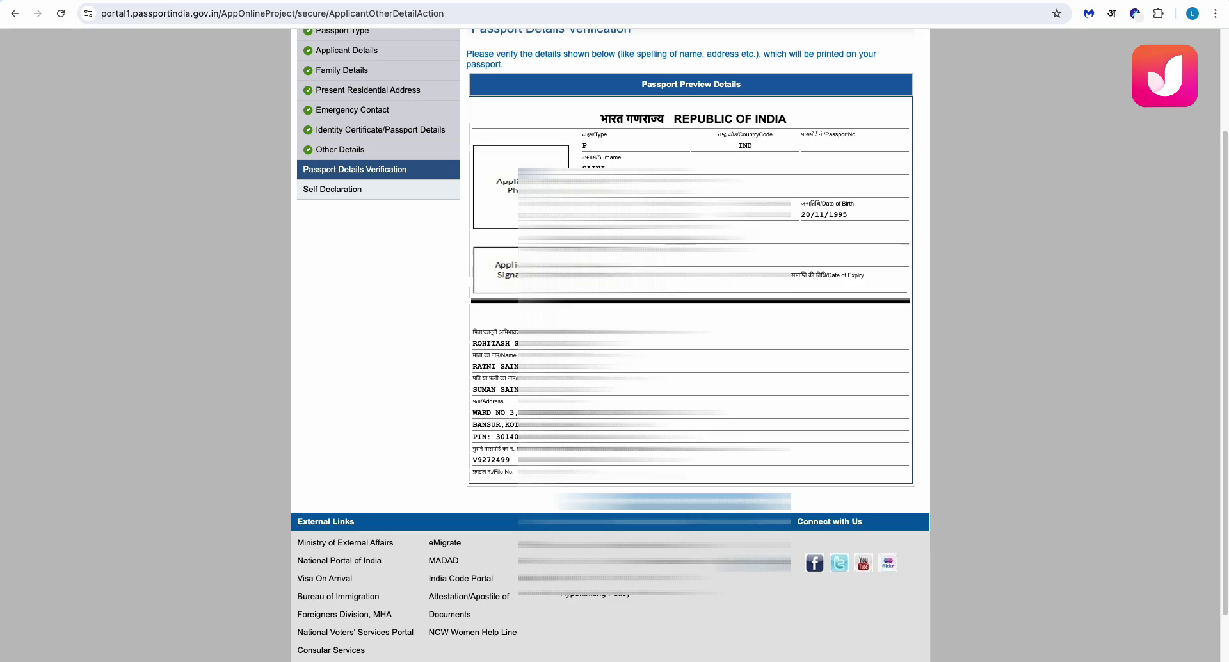
scroll(669, 374, down, 1)
scroll(670, 375, up, 1)
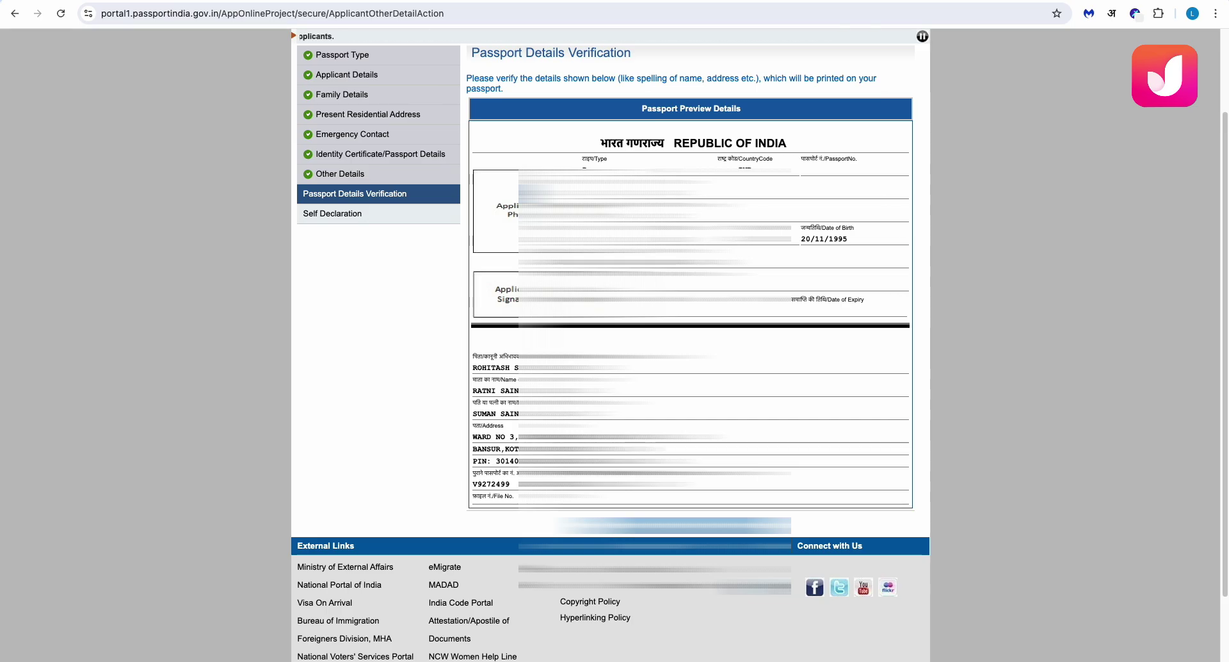
scroll(614, 346, down, 3)
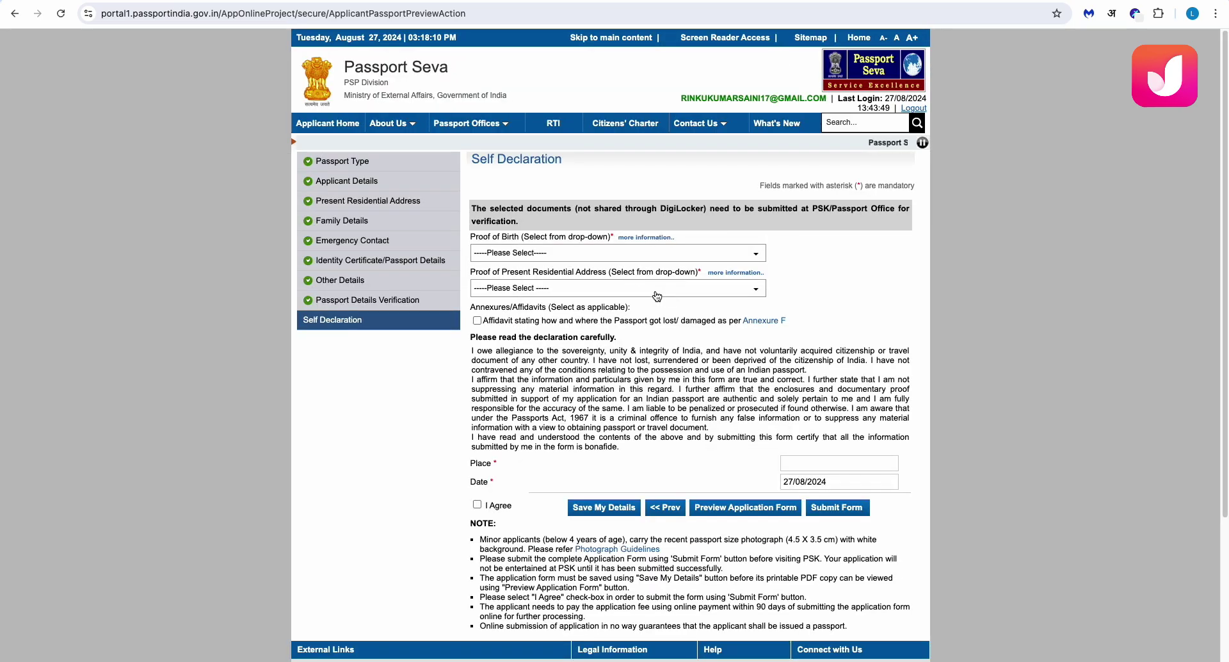
Select PAN Card as proof of birth and Aadhaar Card as address proof
click(556, 254)
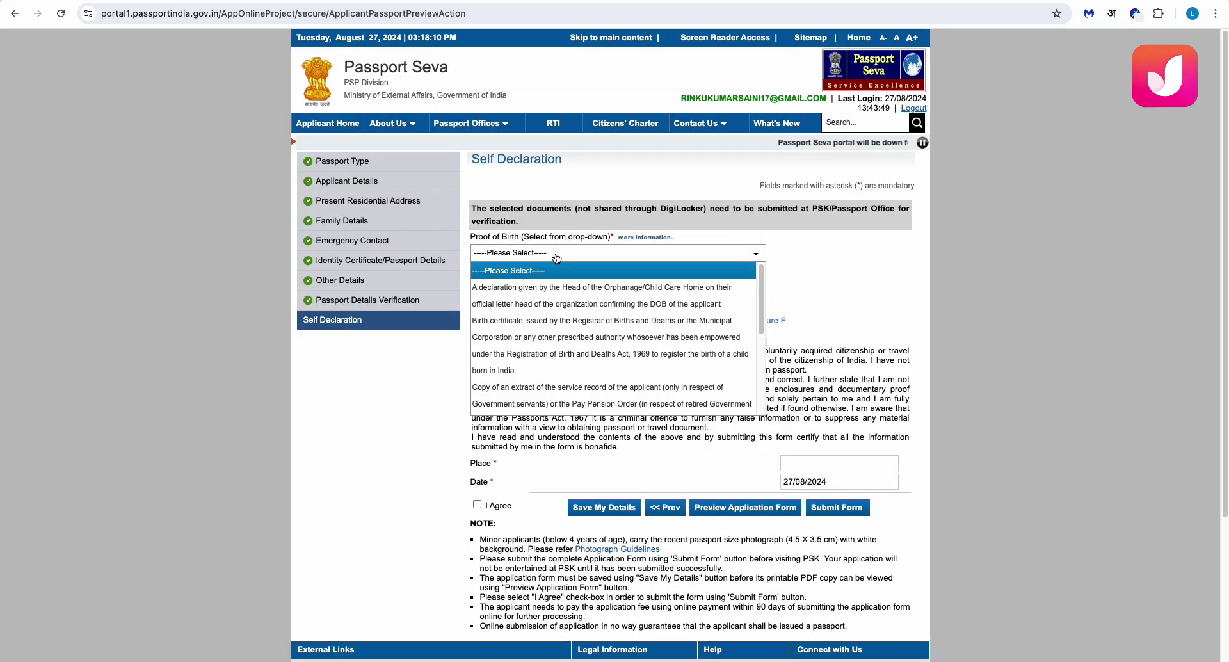
scroll(520, 376, down, 3)
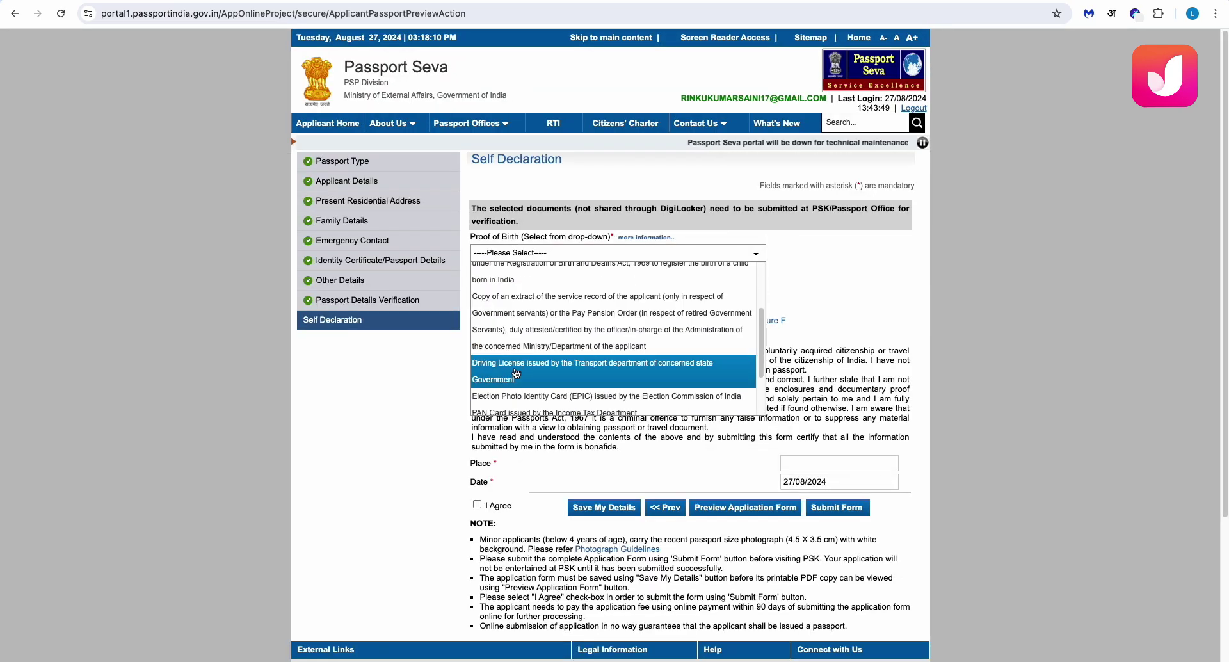
click(512, 407)
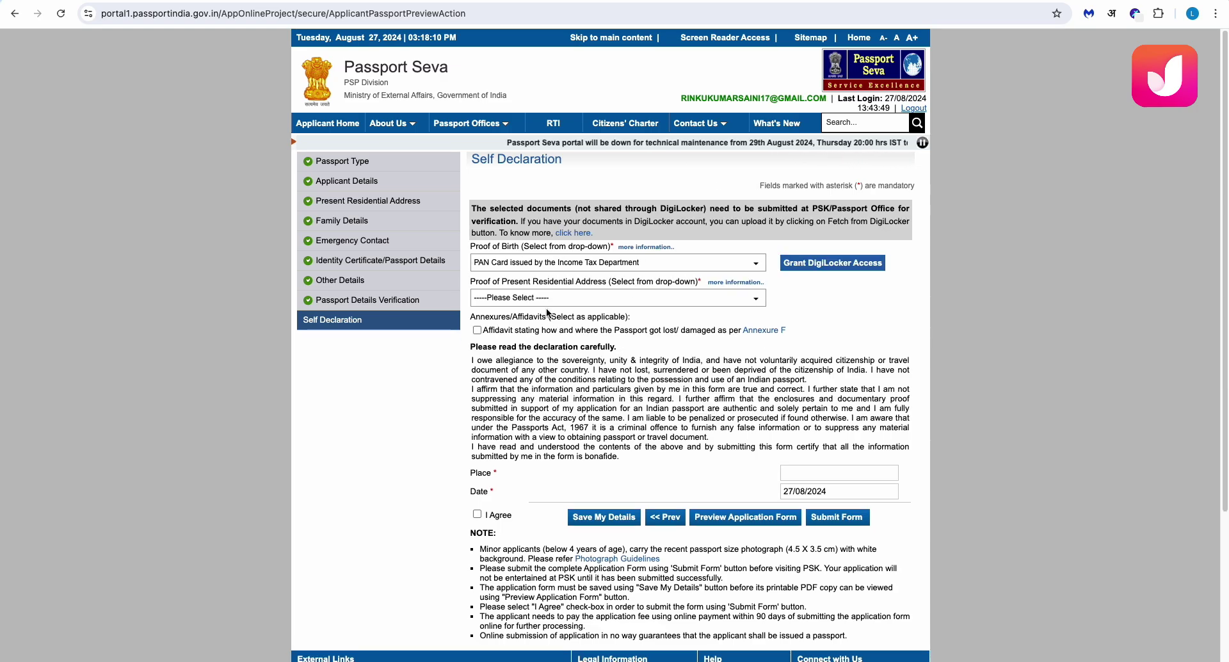
click(540, 298)
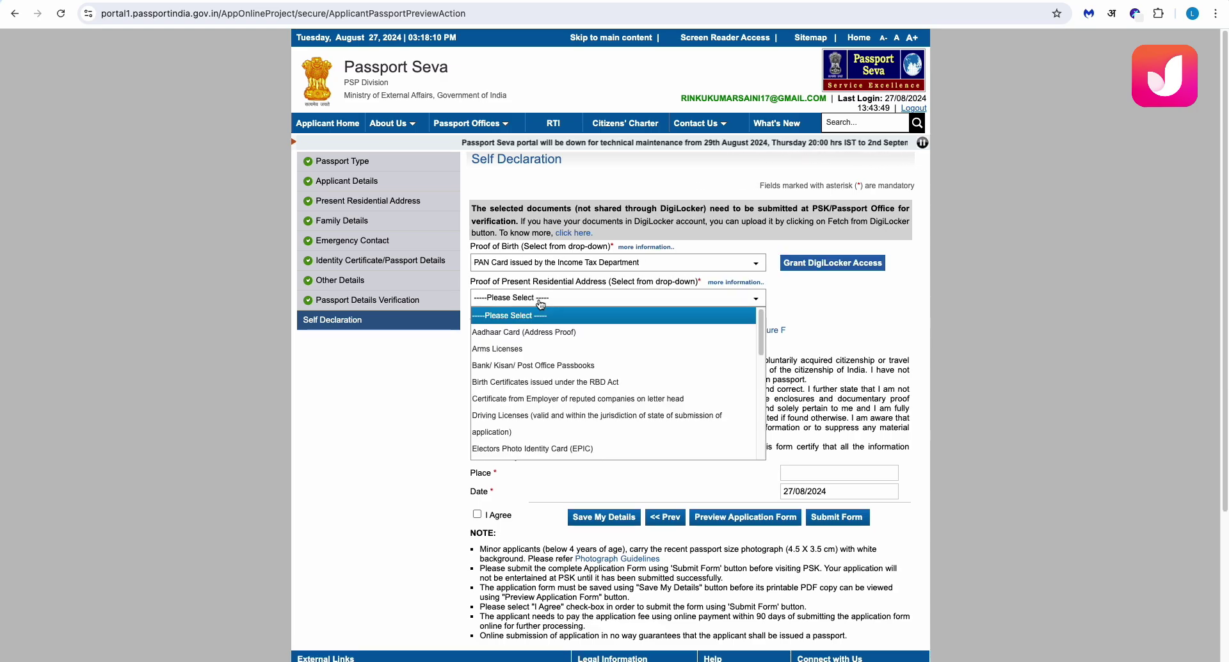
click(526, 331)
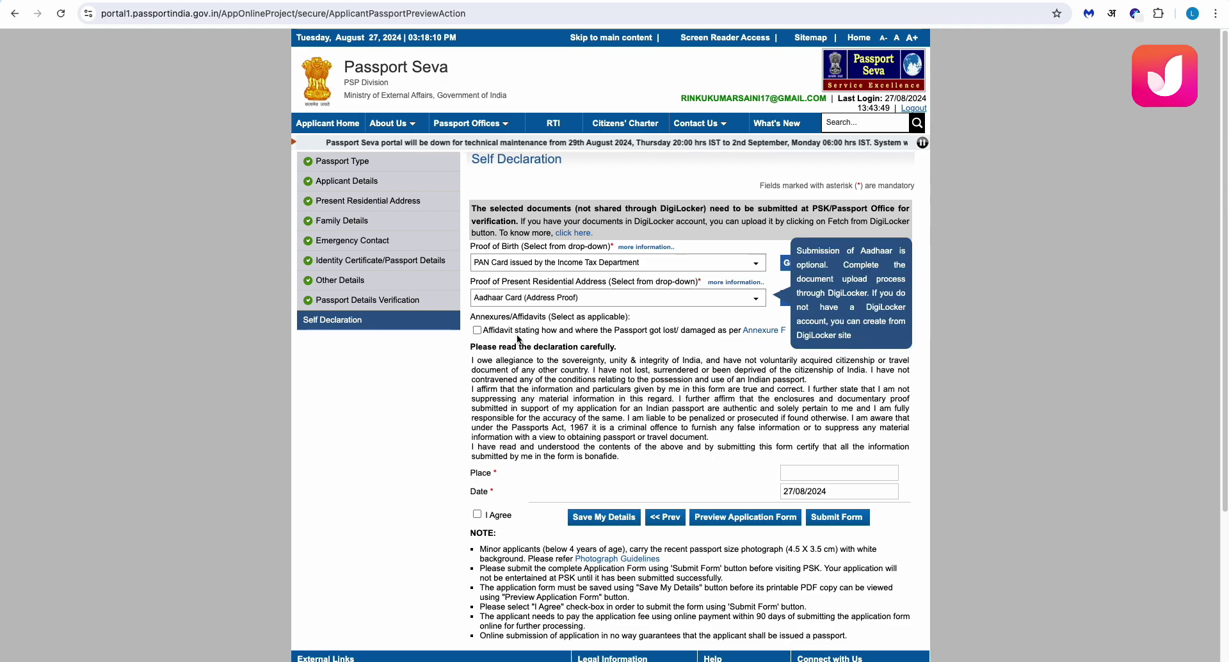
Set the declaration place to Jaipur, tick I Agree, and save the details
scroll(507, 383, down, 1)
click(832, 395)
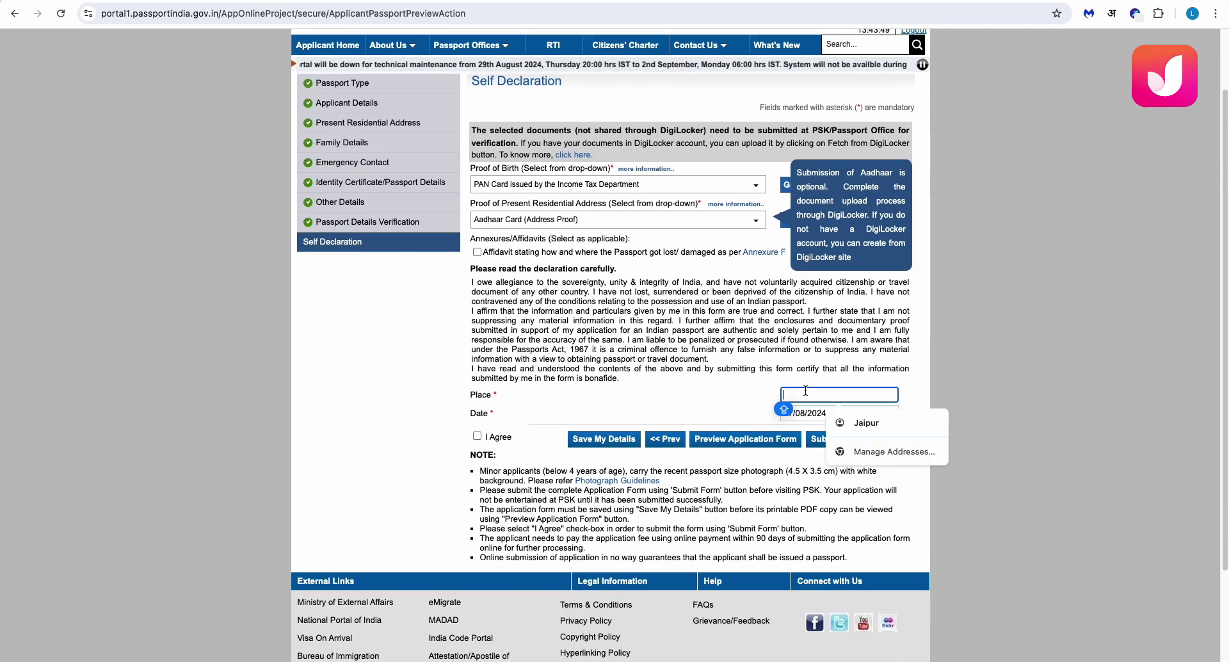
click(839, 423)
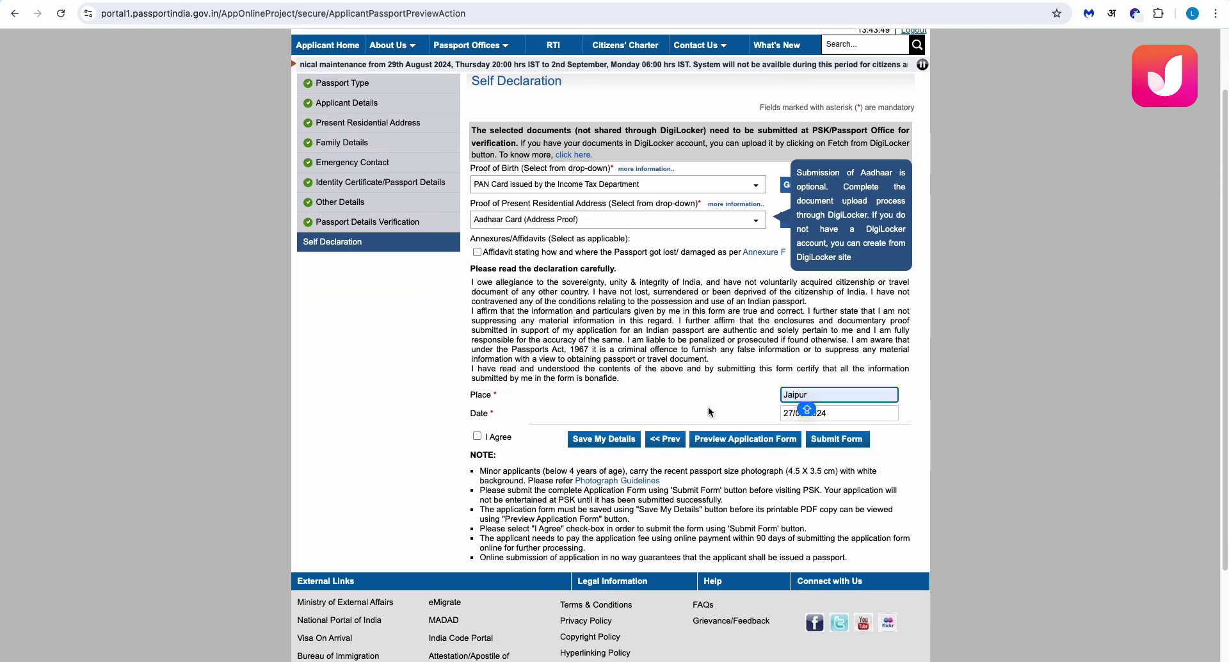
click(476, 436)
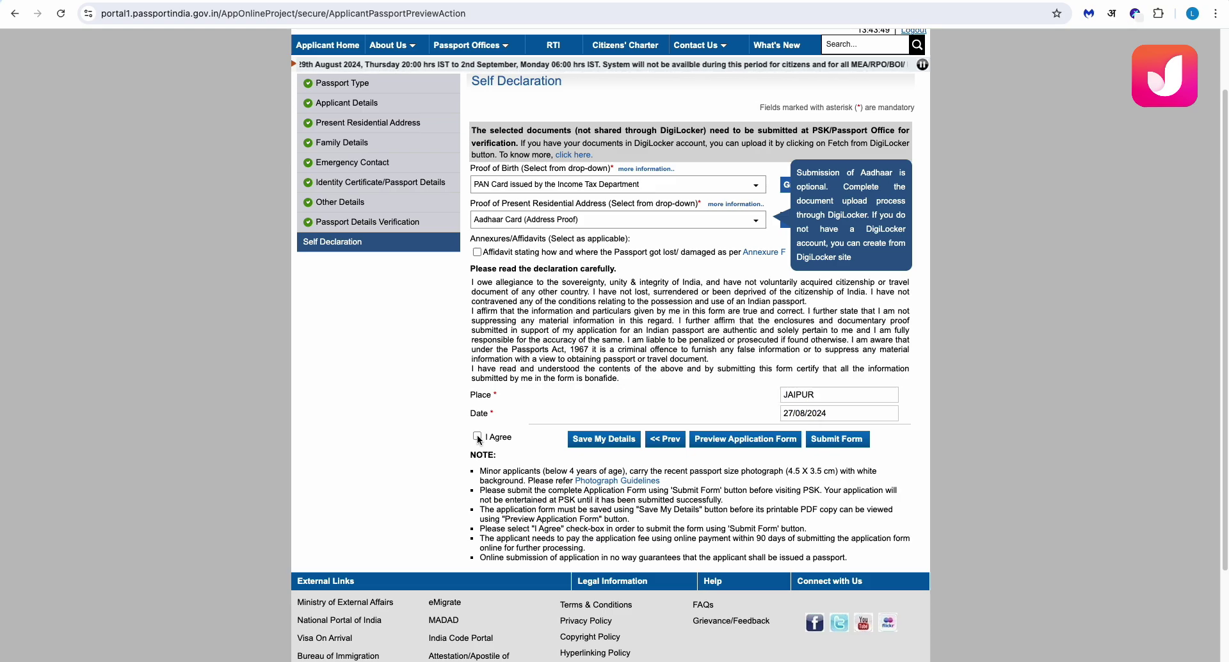
click(605, 440)
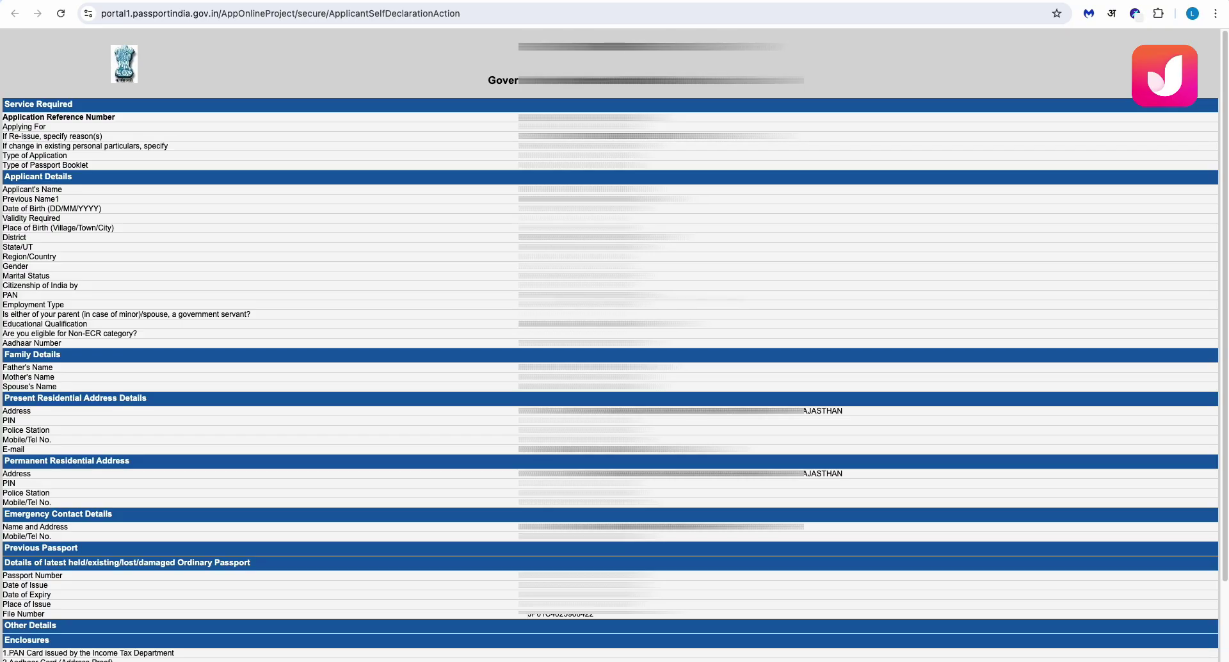
scroll(614, 346, down, 3)
scroll(614, 346, up, 3)
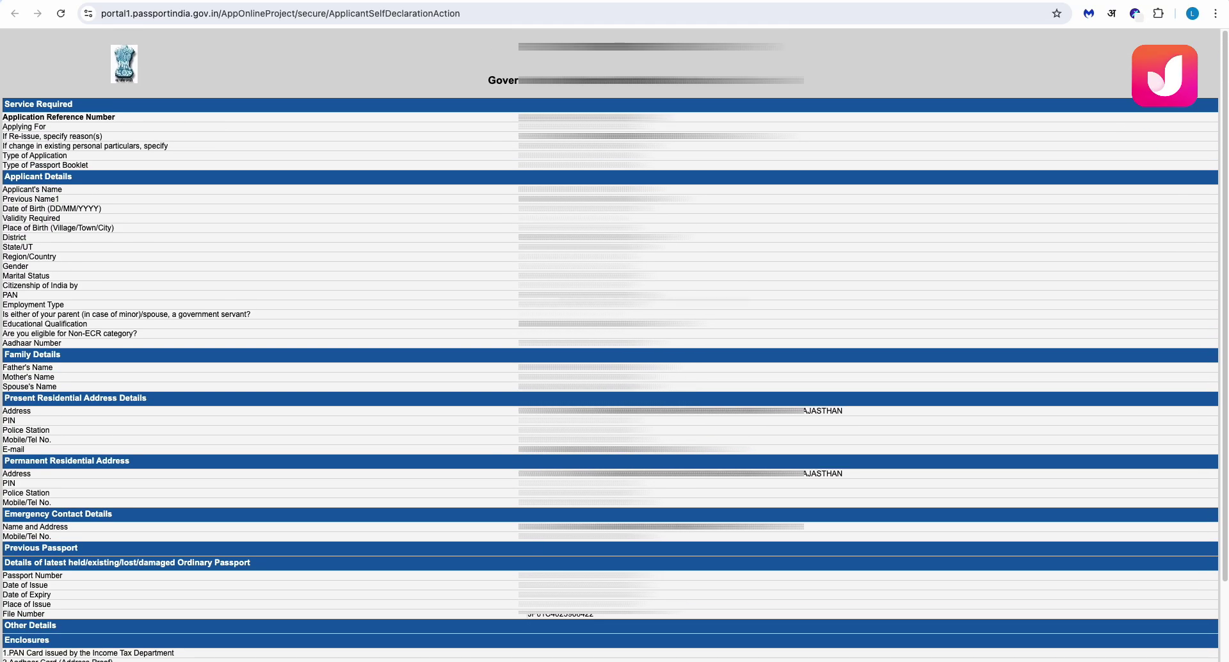